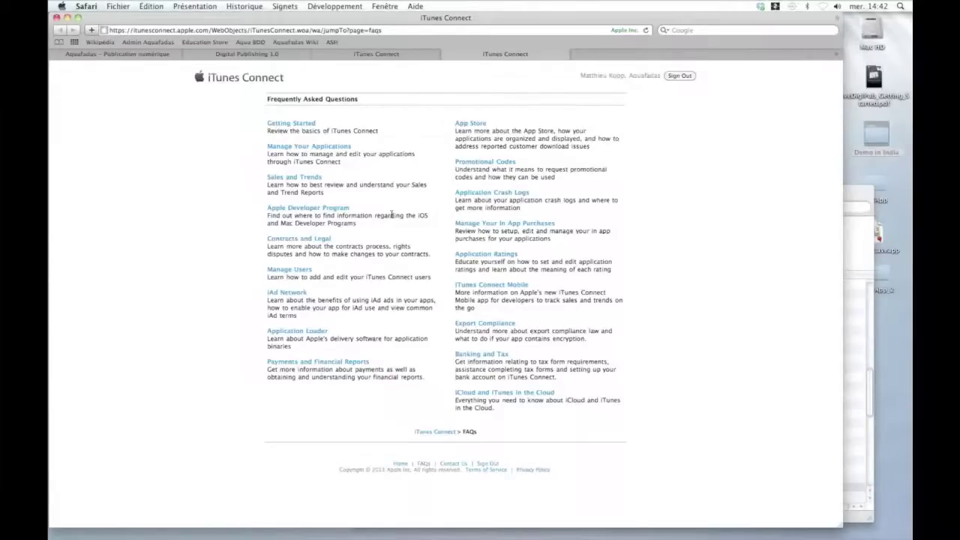
Step: Review the in-app purchases of My Travel Books in iTunes Connect and return to the app's information page
left_click(394, 57)
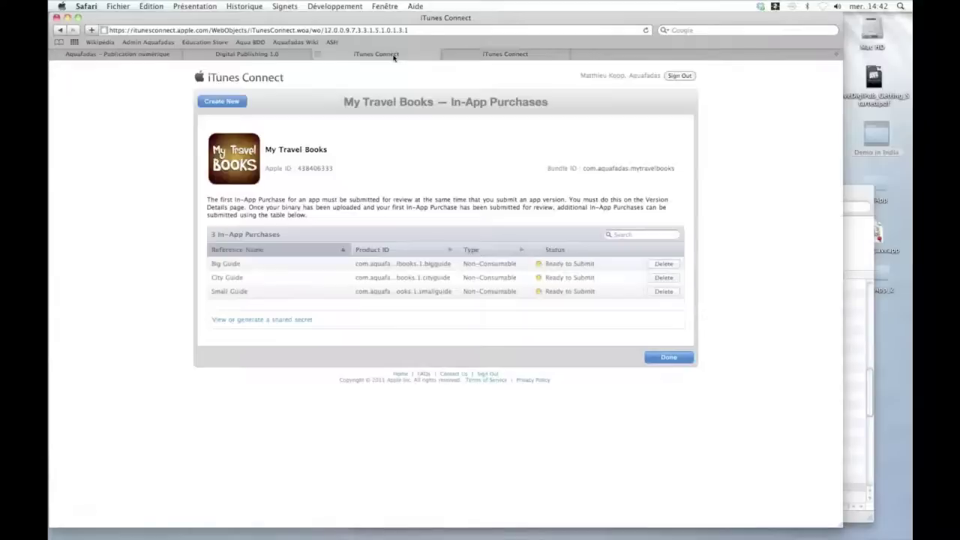
left_click(662, 360)
left_click(672, 356)
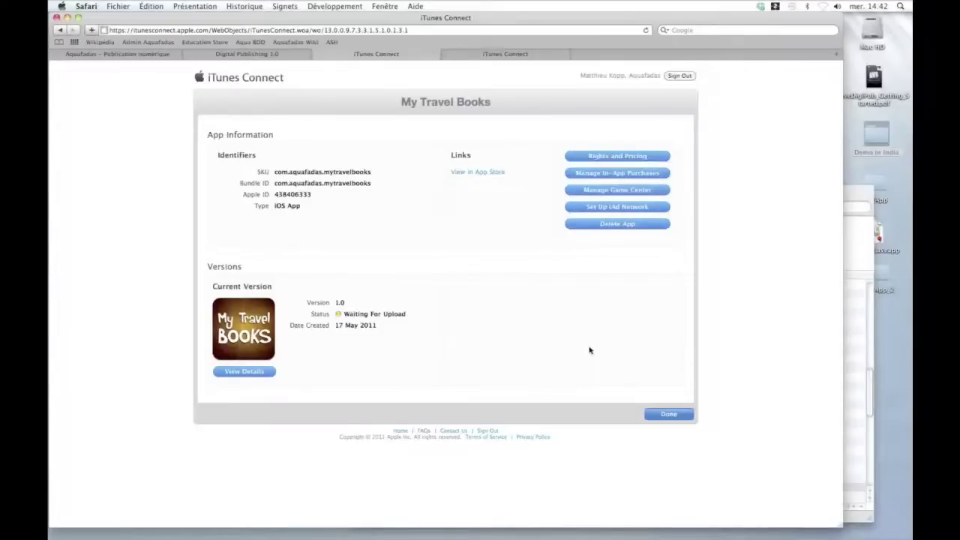
Step: Switch to the Aquafadas Digital Publishing site and start adding a new title or collection
left_click(222, 57)
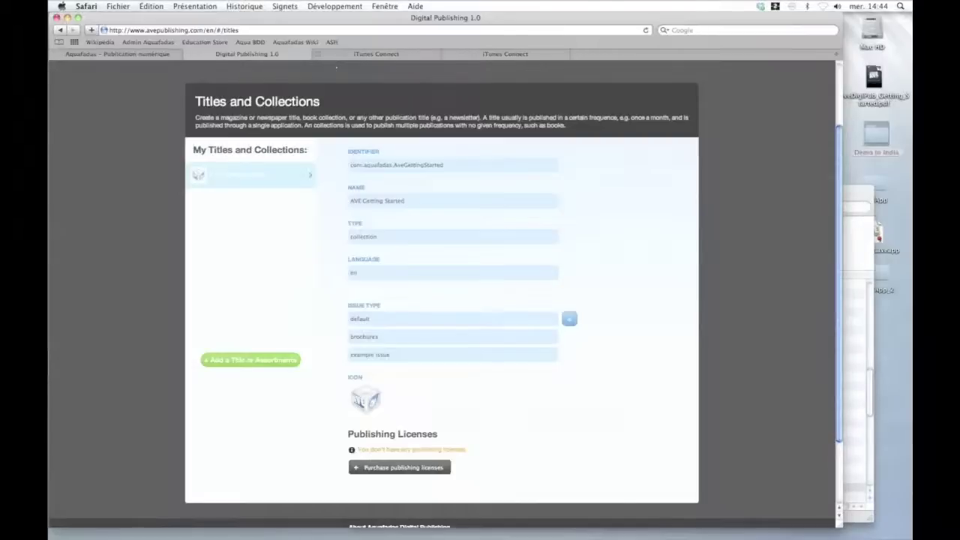
left_click(356, 57)
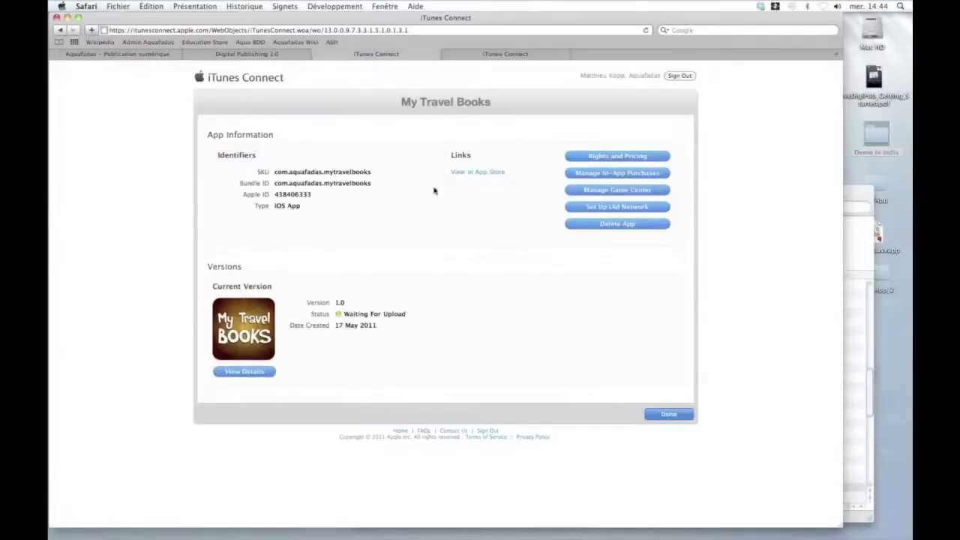
left_click(269, 55)
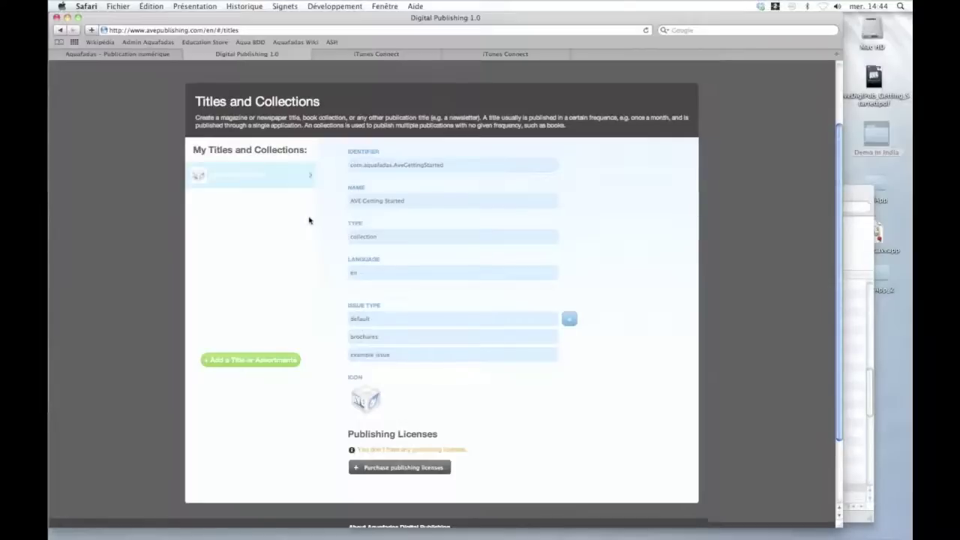
scroll(322, 227, "up", 3)
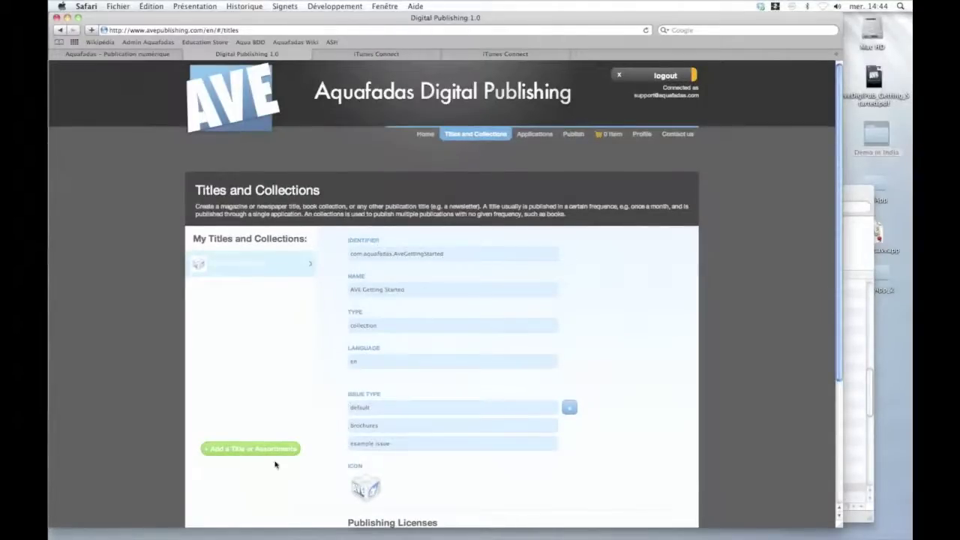
scroll(275, 459, "down", 3)
scroll(276, 459, "up", 3)
left_click(258, 449)
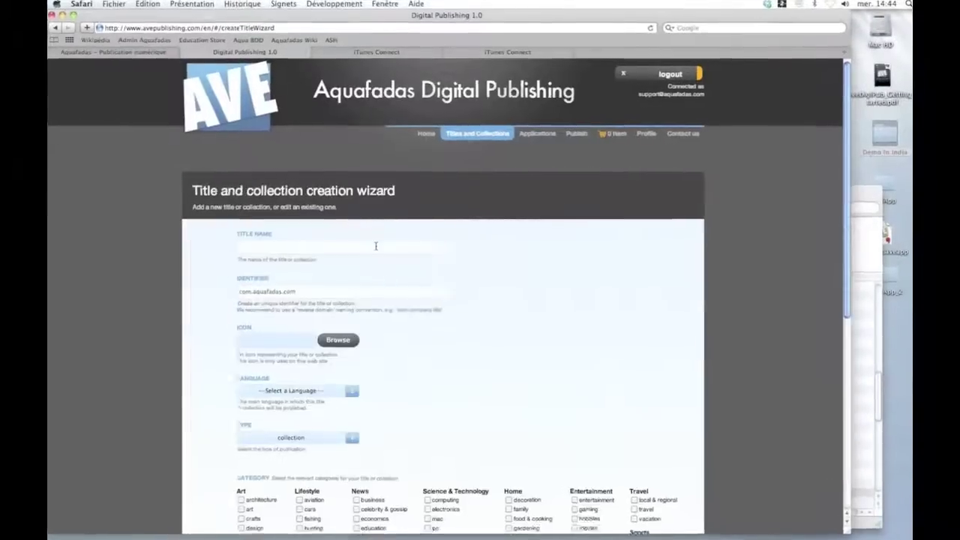
Step: Set the title name to Mes Guides de Voyage and the identifier to com.aquafadas.guidesdevoyage
left_click(260, 248)
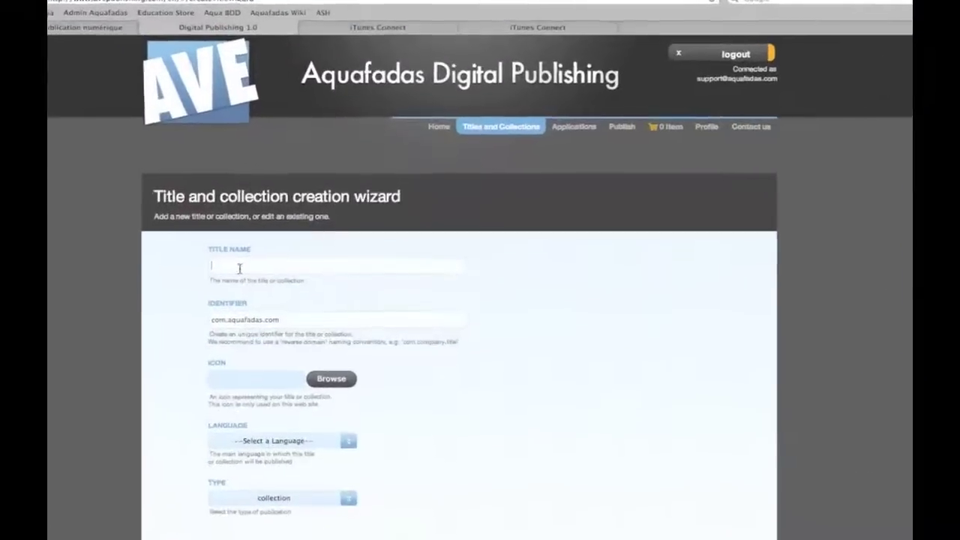
type("My")
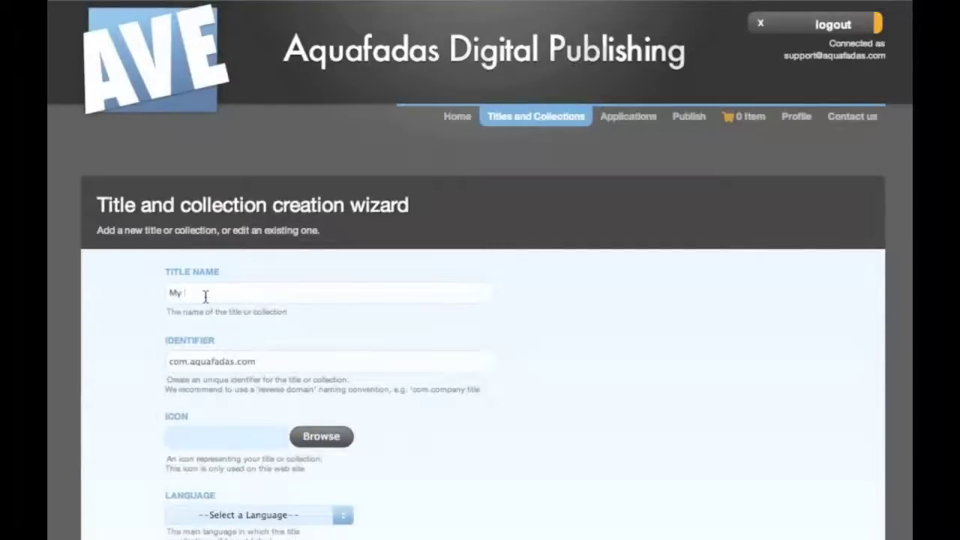
key("BackSpace")
key("BackSpace")
type("aga")
key("BackSpace")
key("BackSpace")
type("on")
type("Guides de ")
type("Voyage")
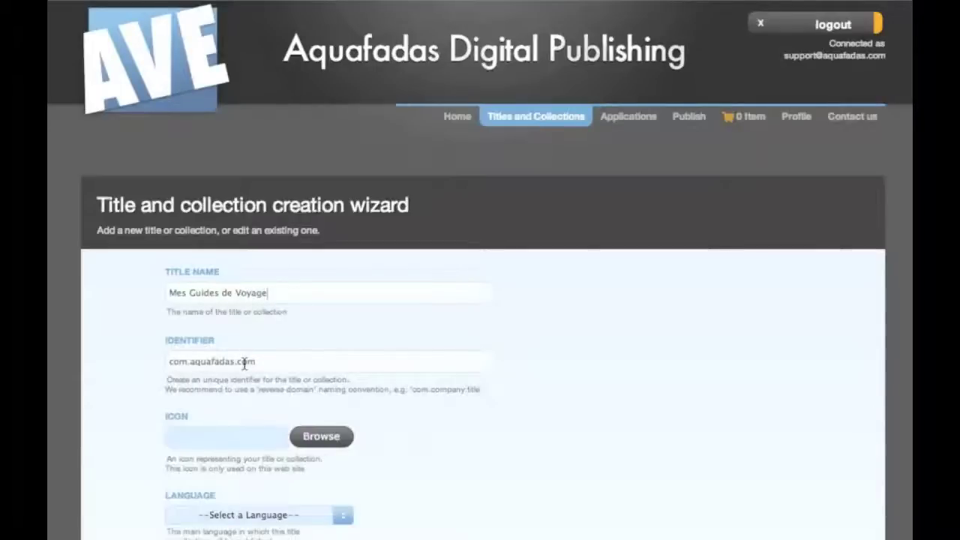
left_click_drag(237, 362, 277, 361)
type("guidesdevoyage")
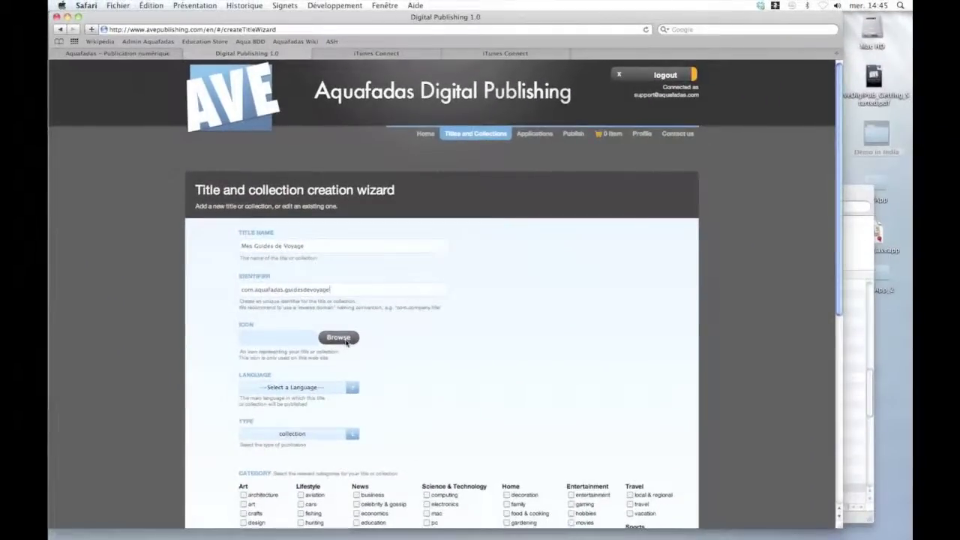
Step: Start choosing the icon file and look through the publications and Atacama folders for an image
left_click(346, 341)
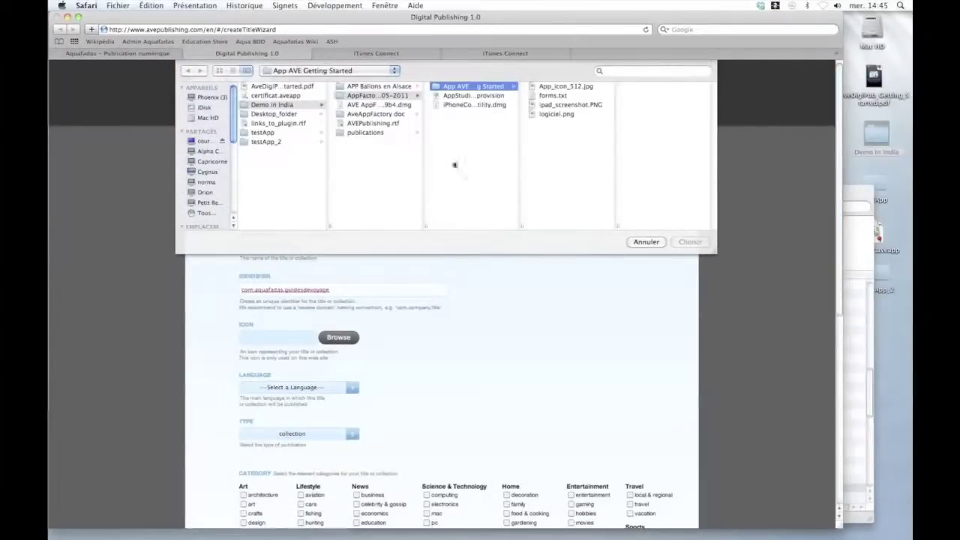
left_click(364, 132)
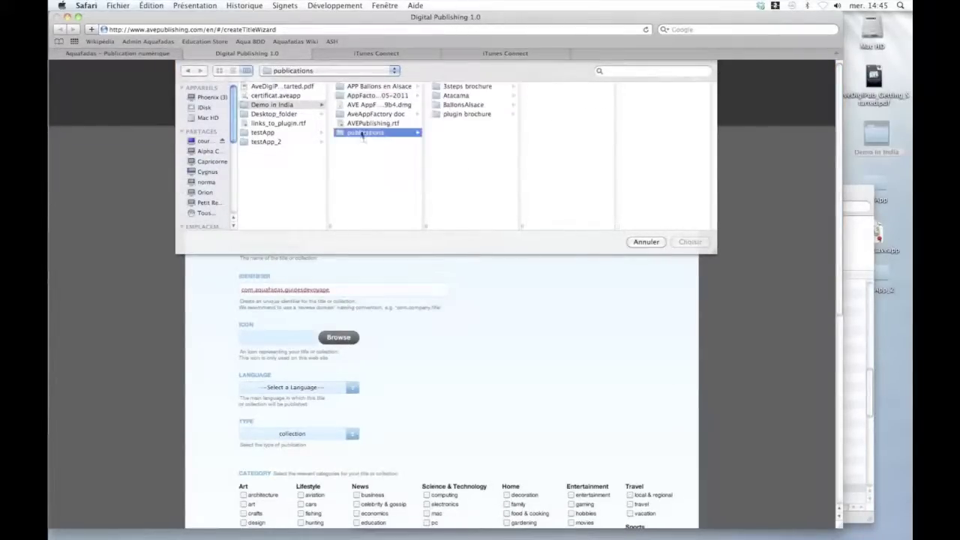
left_click(472, 96)
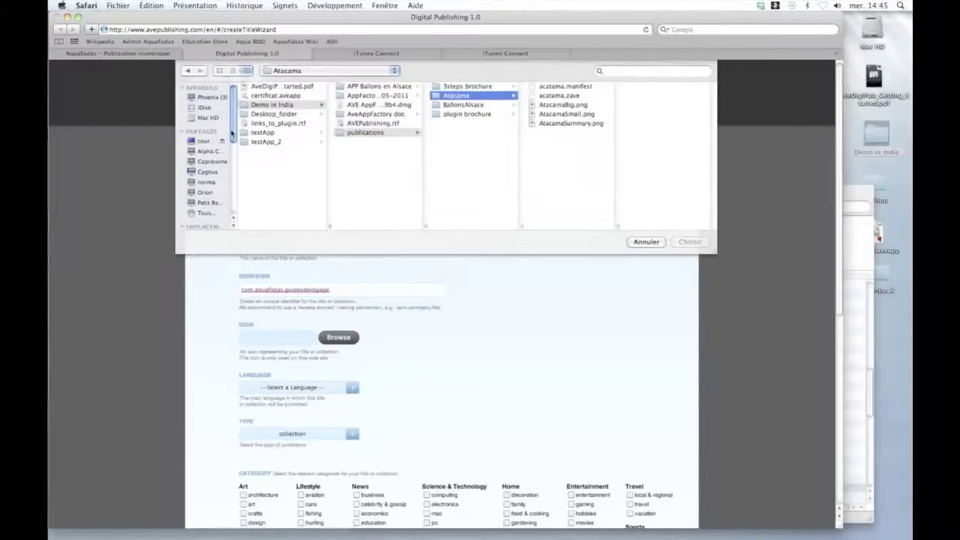
mouse_move(232, 134)
left_mouse_down()
mouse_move(239, 187)
mouse_move(237, 120)
left_mouse_up()
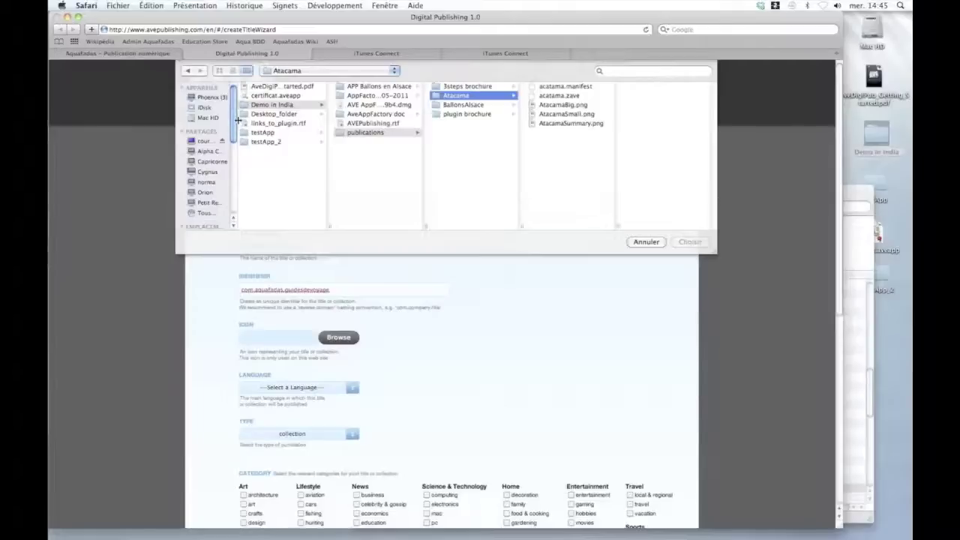
left_click(182, 133)
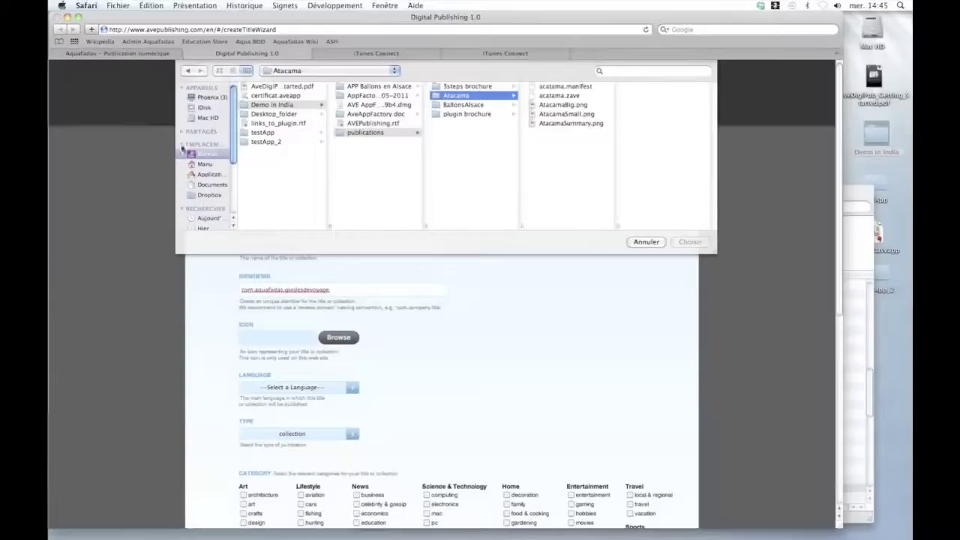
Step: Move the downloaded My Travel Books image mzm.vneksxna.png onto the desktop
mouse_move(876, 528)
mouse_move(816, 529)
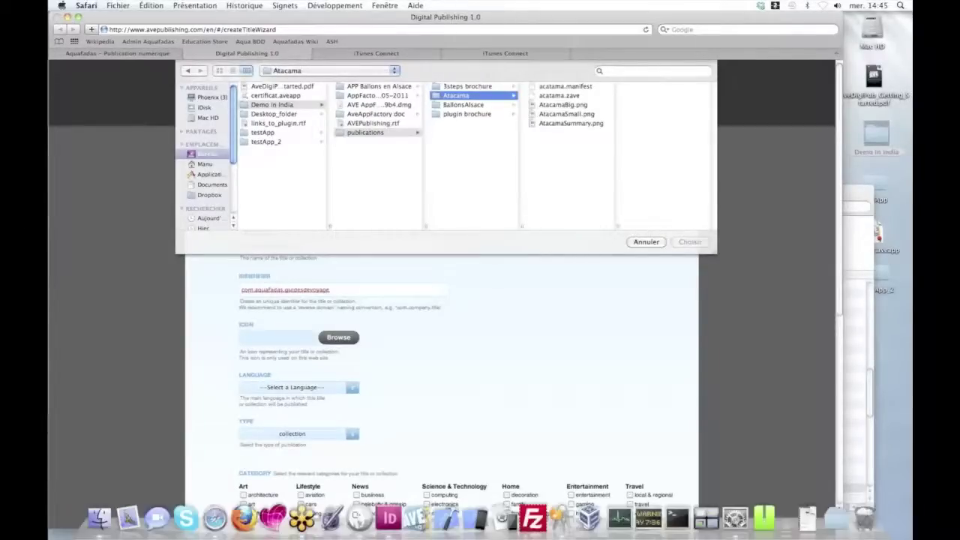
left_click(817, 518)
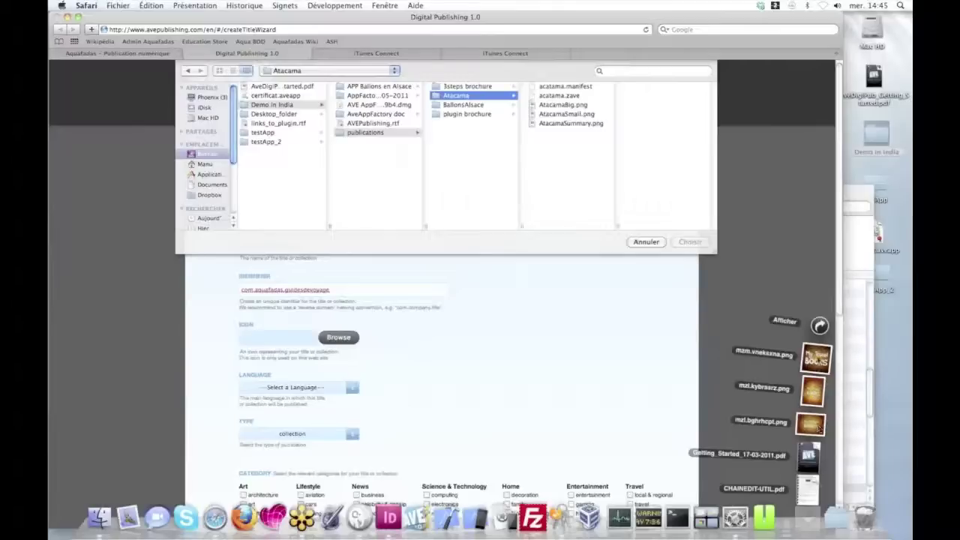
left_click_drag(818, 359, 892, 328)
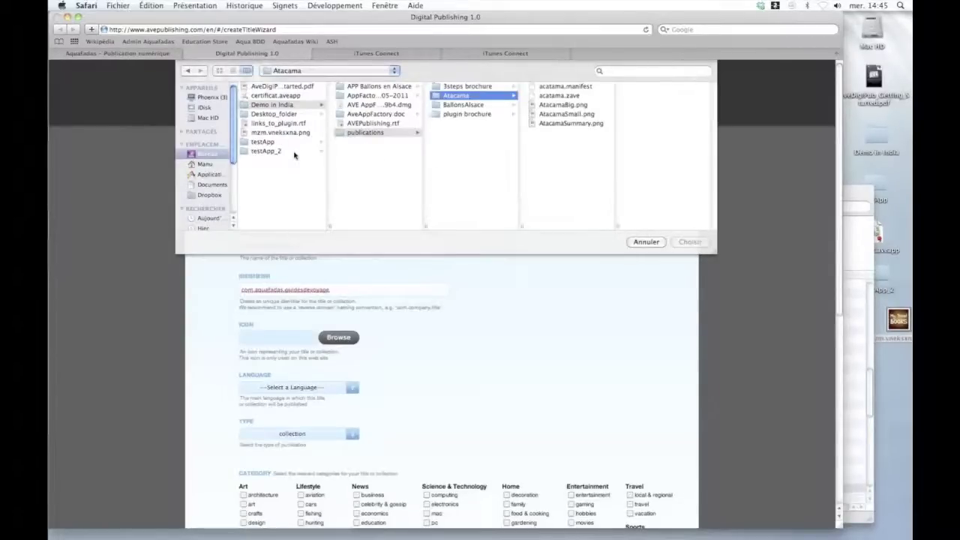
Step: Choose mzm.vneksxna.png from the desktop folder (Bureau) as the title's icon
left_click(206, 162)
left_click(207, 155)
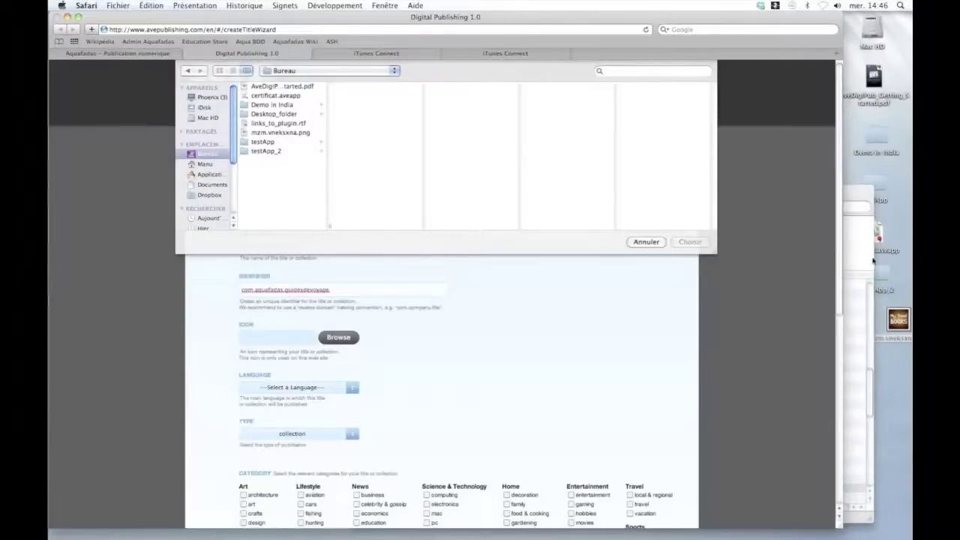
left_click_drag(899, 327, 863, 330)
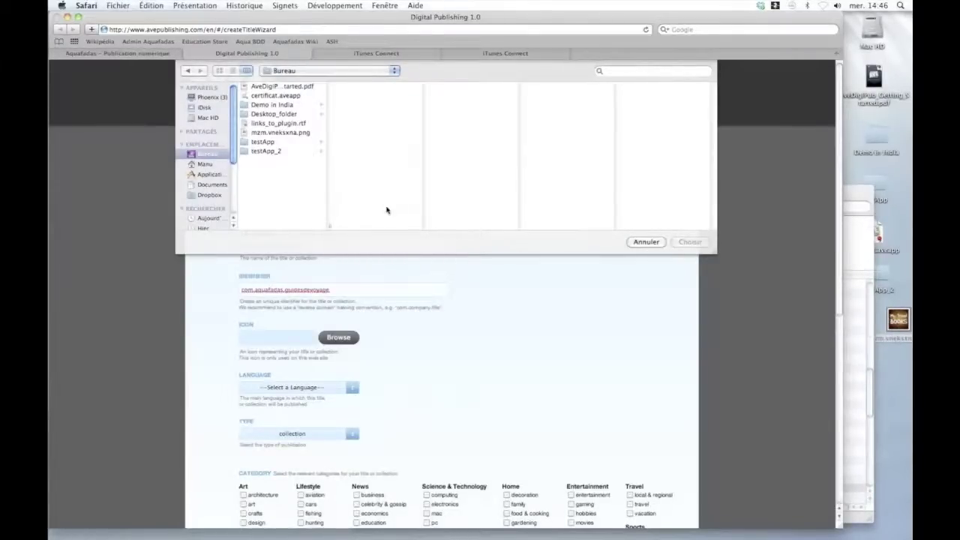
left_click_drag(365, 188, 364, 184)
key("Return")
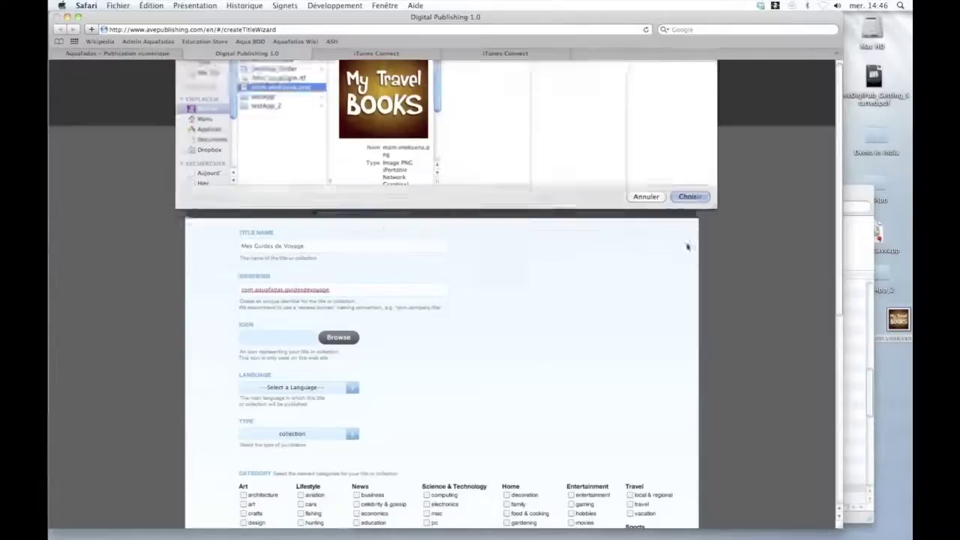
left_click(248, 357)
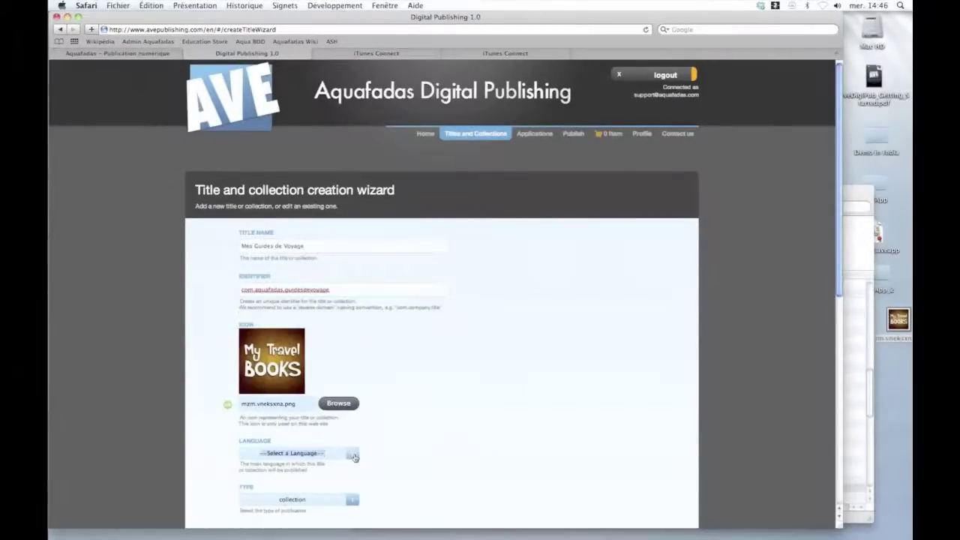
Step: Set the title's main language to fr (Français) and its publication type to collection
left_click(354, 455)
scroll(310, 509, "down", 2)
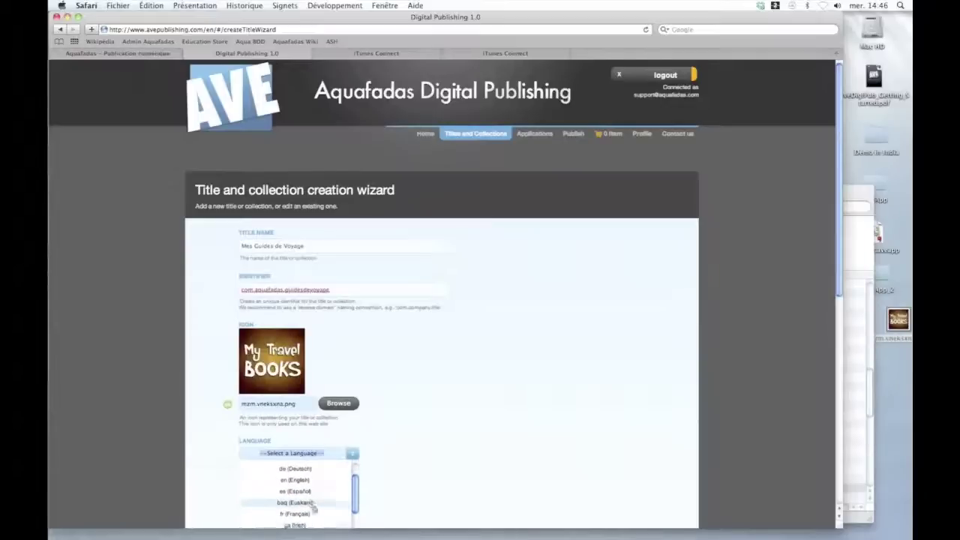
left_click(307, 517)
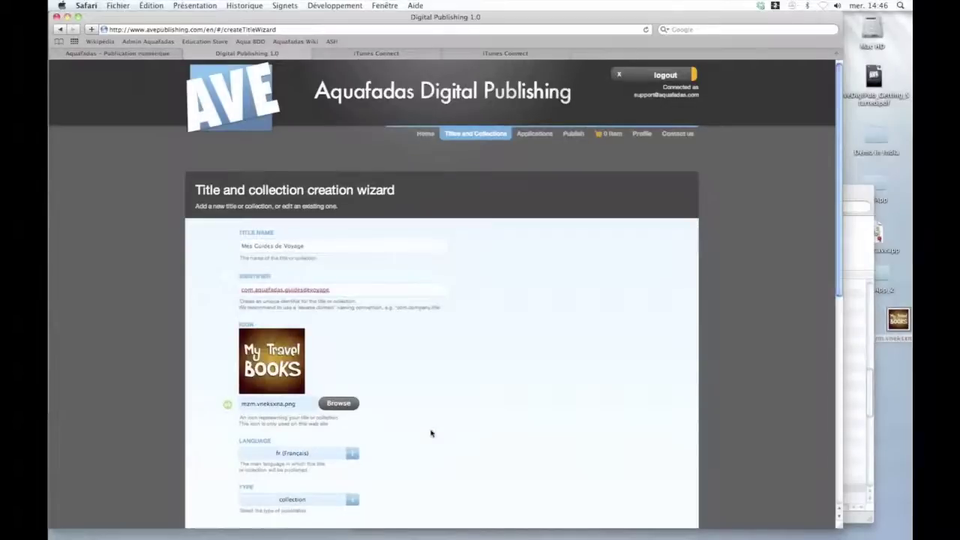
scroll(431, 433, "down", 3)
left_click(352, 412)
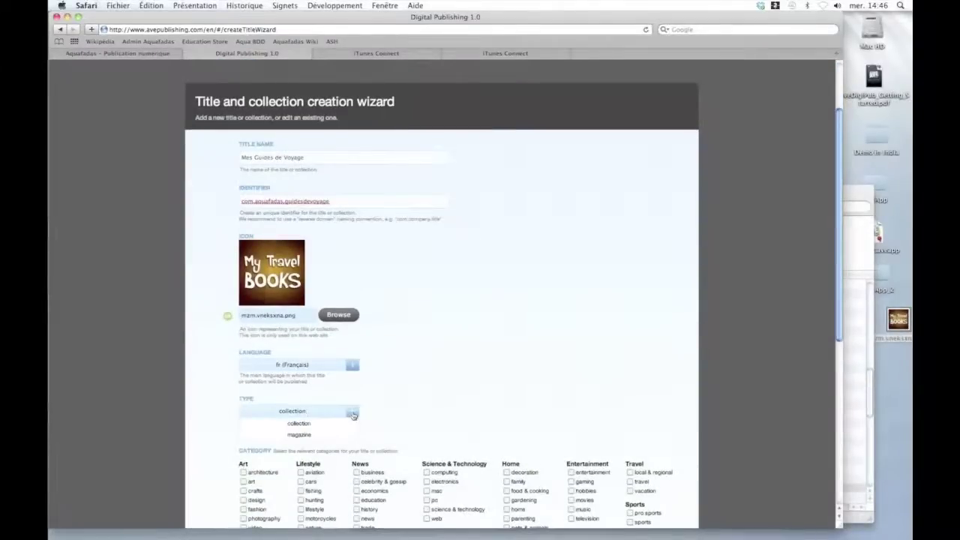
left_click(314, 424)
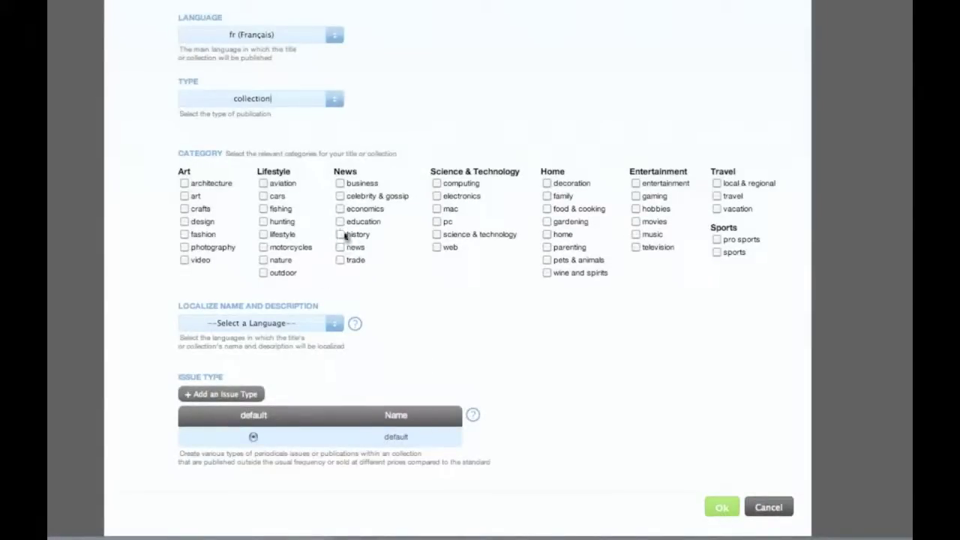
Step: Add a French localization with the name Mes Guides de Voyage and the description test
left_click(336, 326)
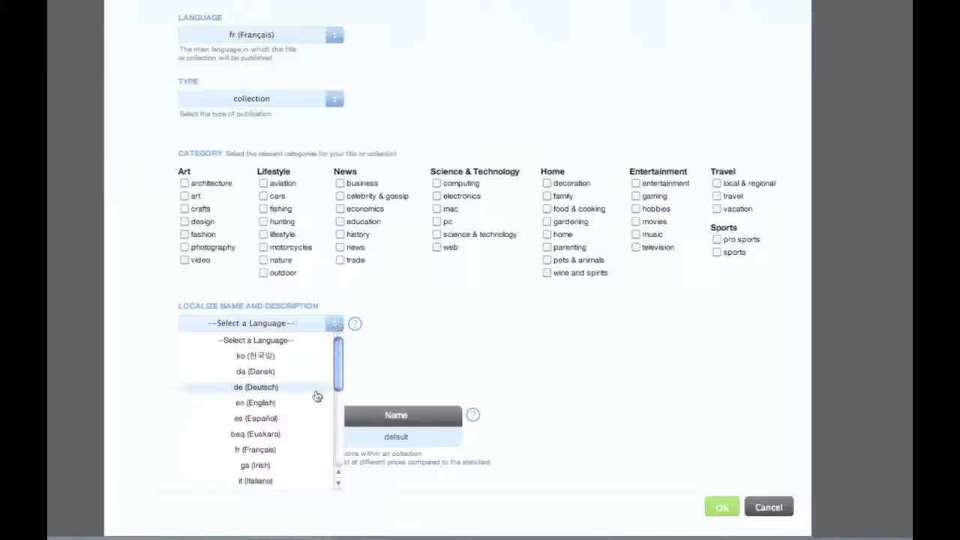
left_click(271, 451)
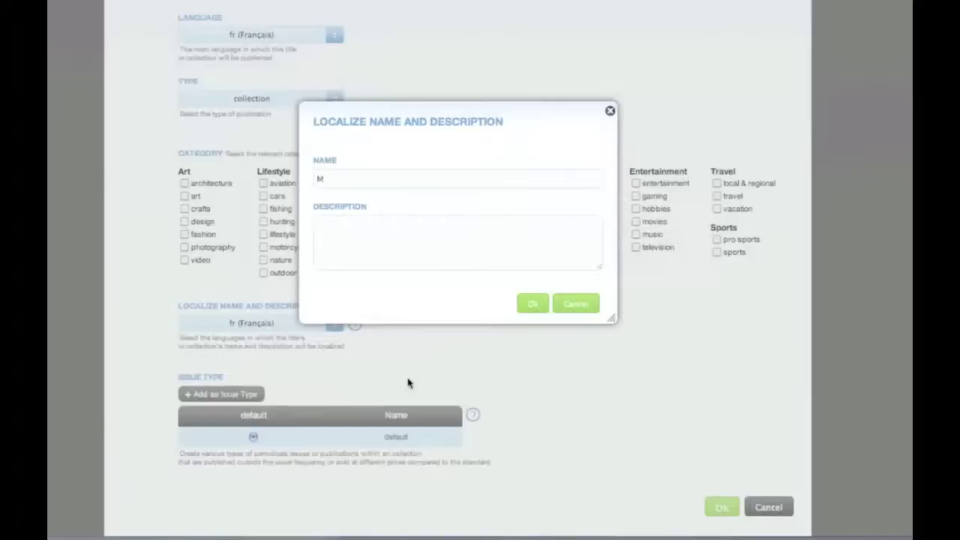
type("Guides de Voya")
type("ge")
left_click(537, 303)
scroll(428, 397, "down", 3)
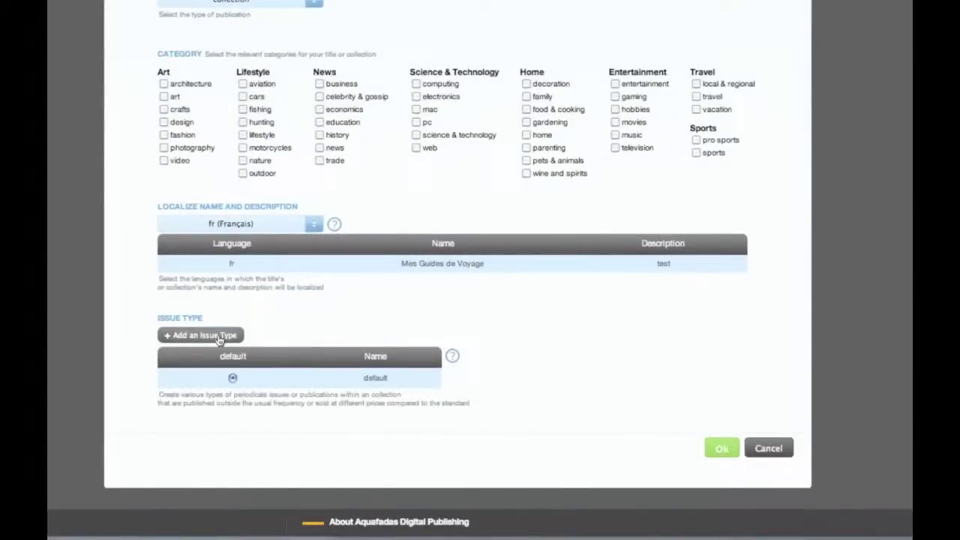
left_click(219, 340)
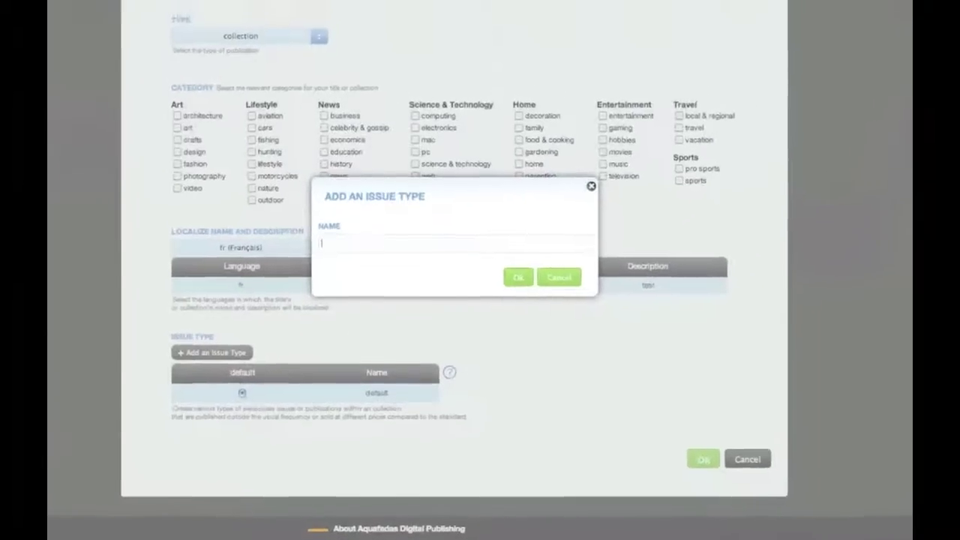
left_click(559, 277)
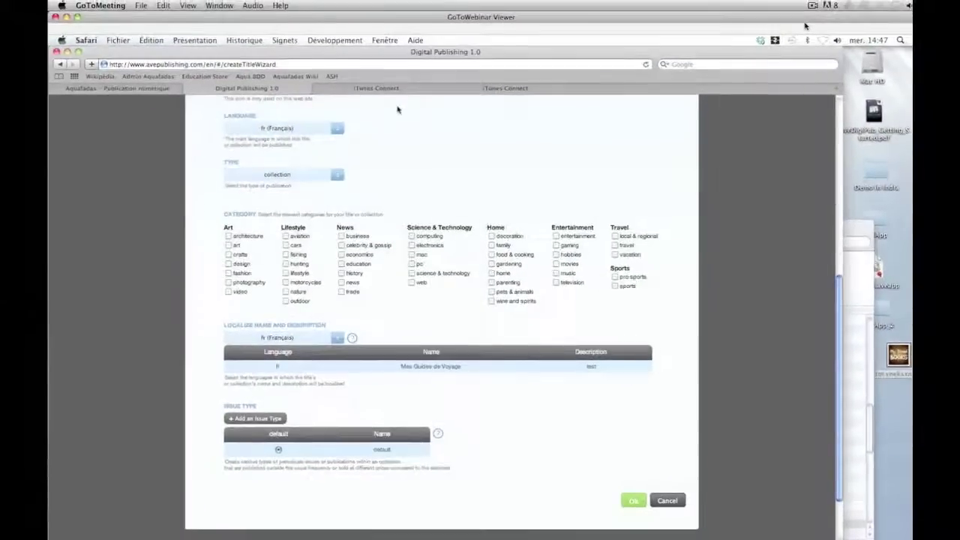
Step: Review the My Travel Books in-app purchases in iTunes Connect, then return to the start of the title creation form
left_click(397, 91)
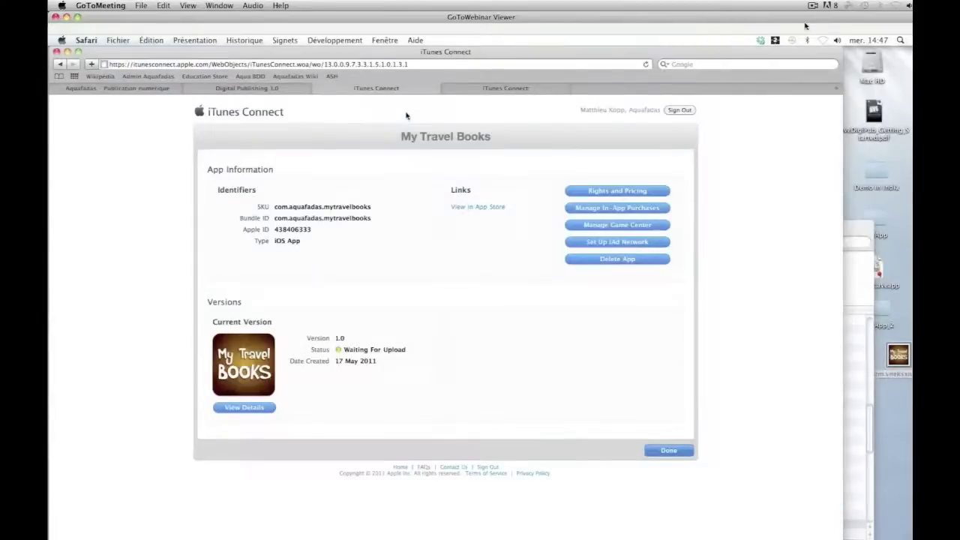
left_click(609, 226)
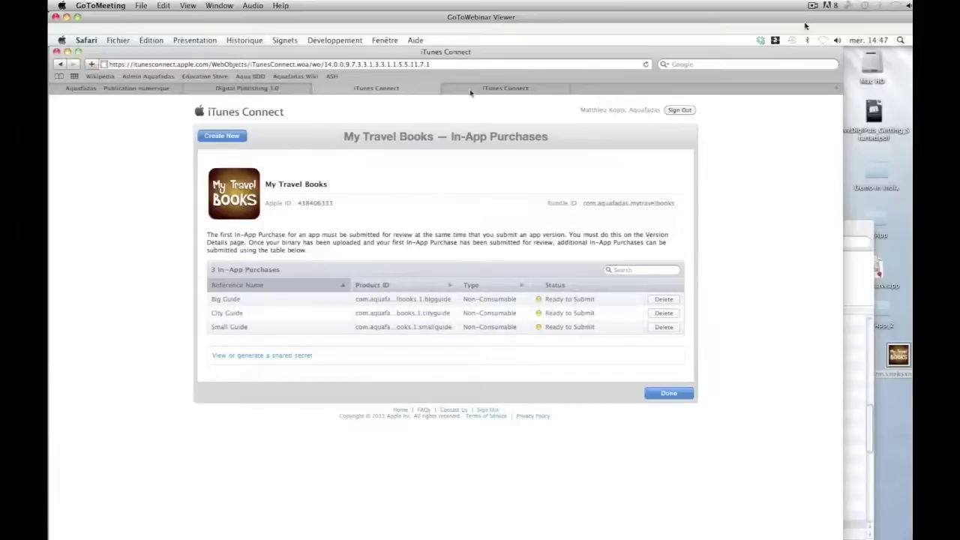
left_click(248, 88)
scroll(298, 306, "up", 8)
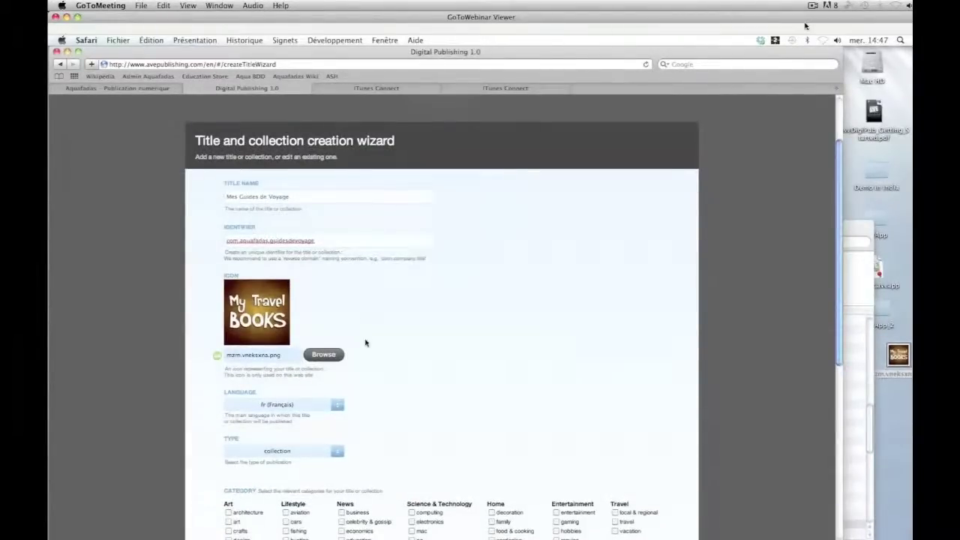
Step: Add three issue types to the collection: Big Guide, Small Guide and City Guide
scroll(366, 344, "down", 5)
scroll(373, 356, "down", 2)
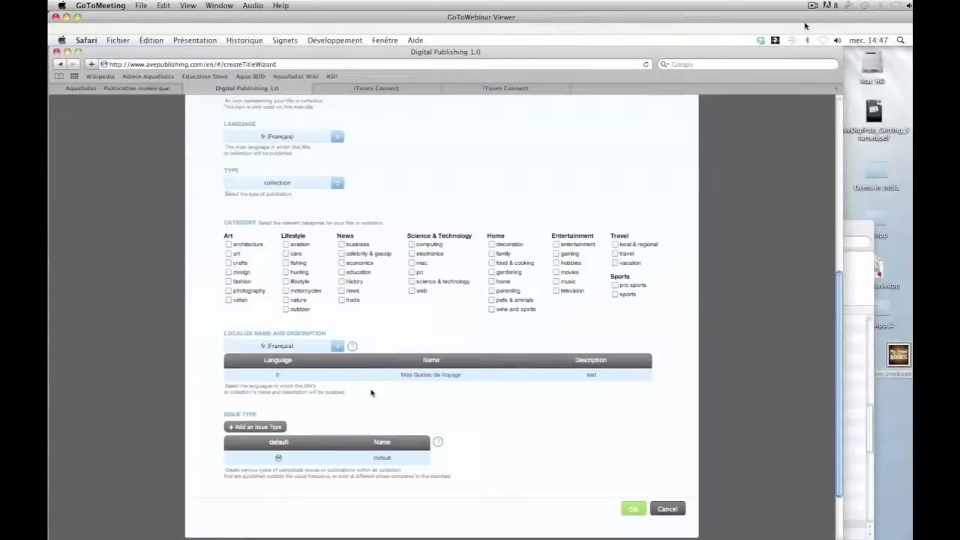
left_click(258, 427)
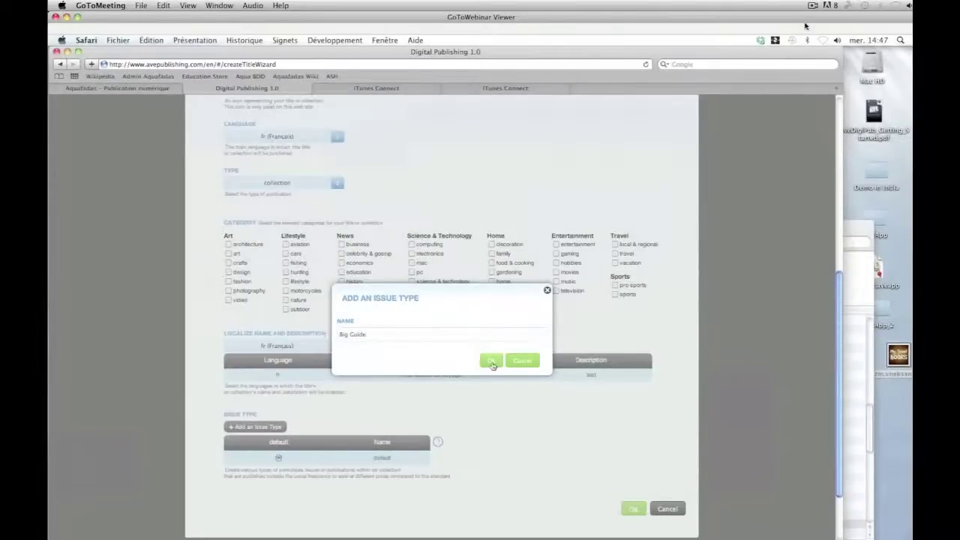
left_click(491, 363)
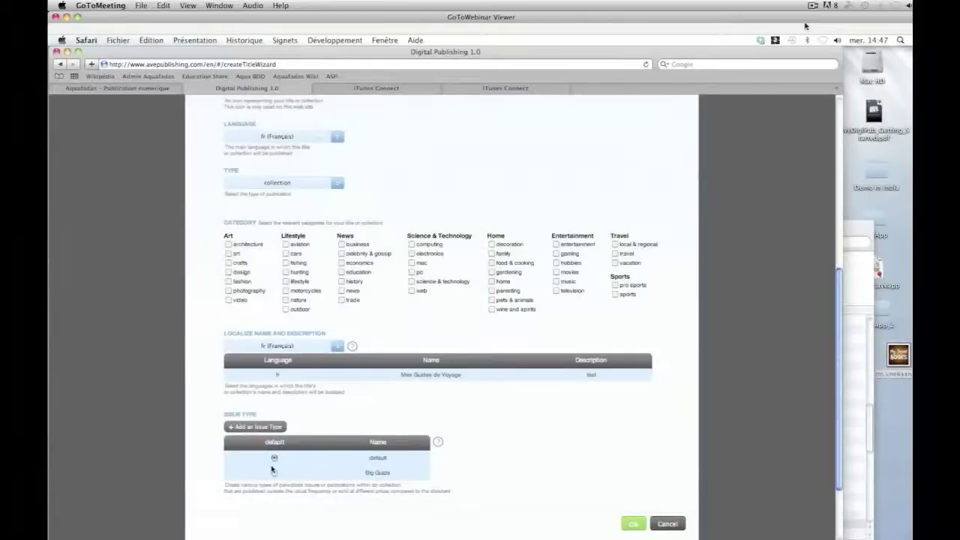
left_click(257, 427)
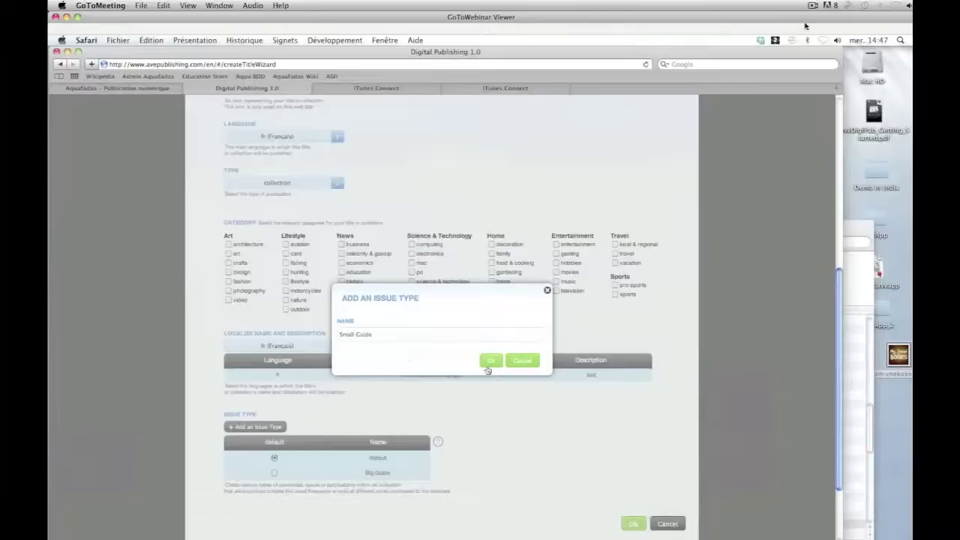
left_click(489, 363)
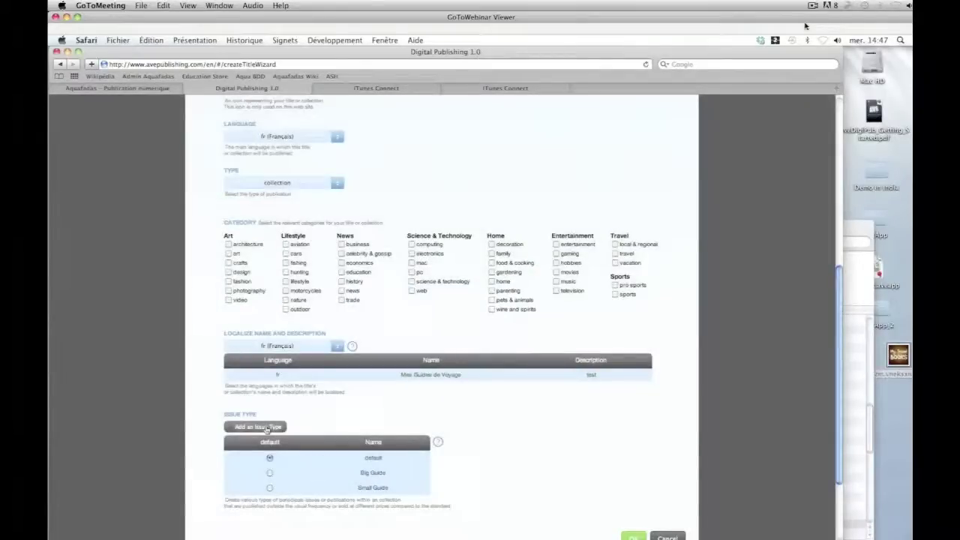
left_click(267, 427)
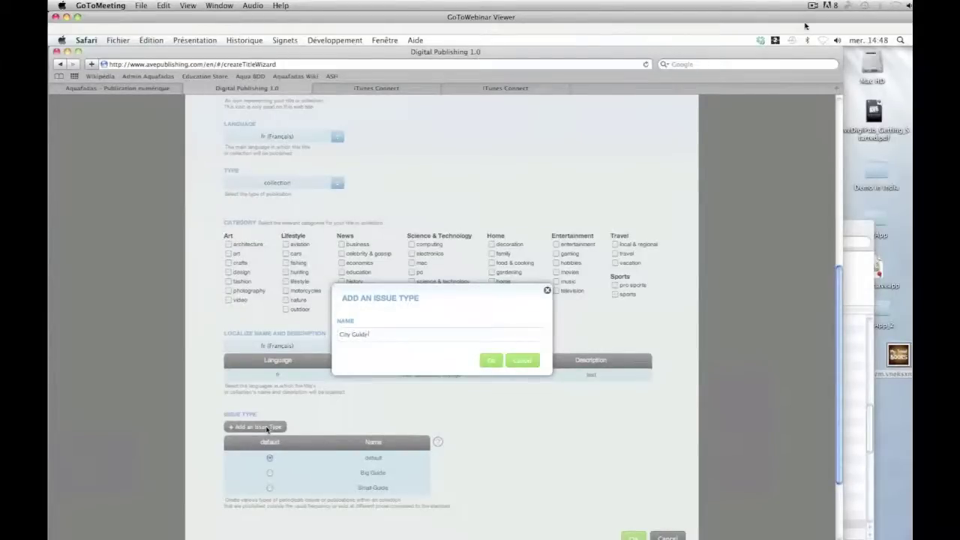
left_click(492, 362)
scroll(284, 445, "down", 3)
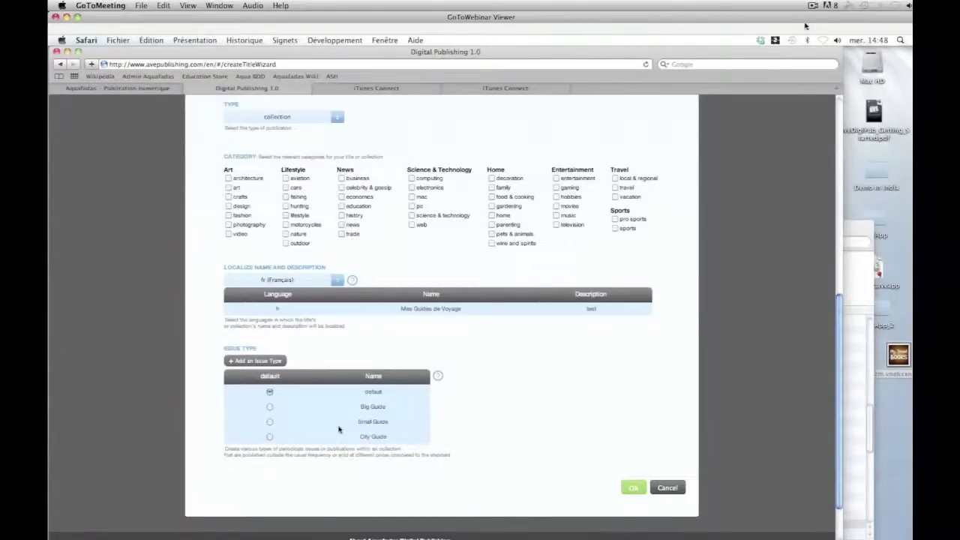
Step: Check the completed form from top to bottom and create the Mes Guides de Voyage title
scroll(338, 429, "up", 10)
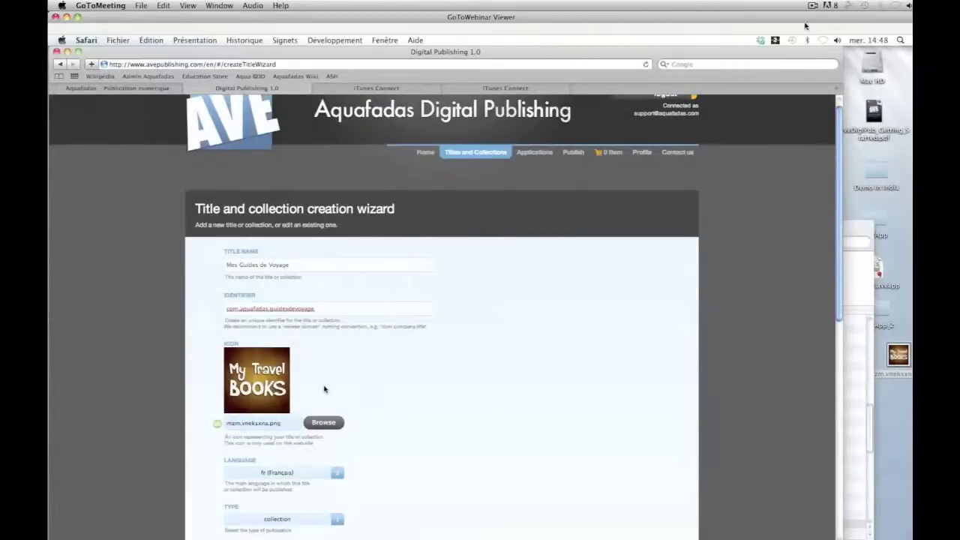
scroll(324, 388, "down", 7)
scroll(373, 401, "down", 5)
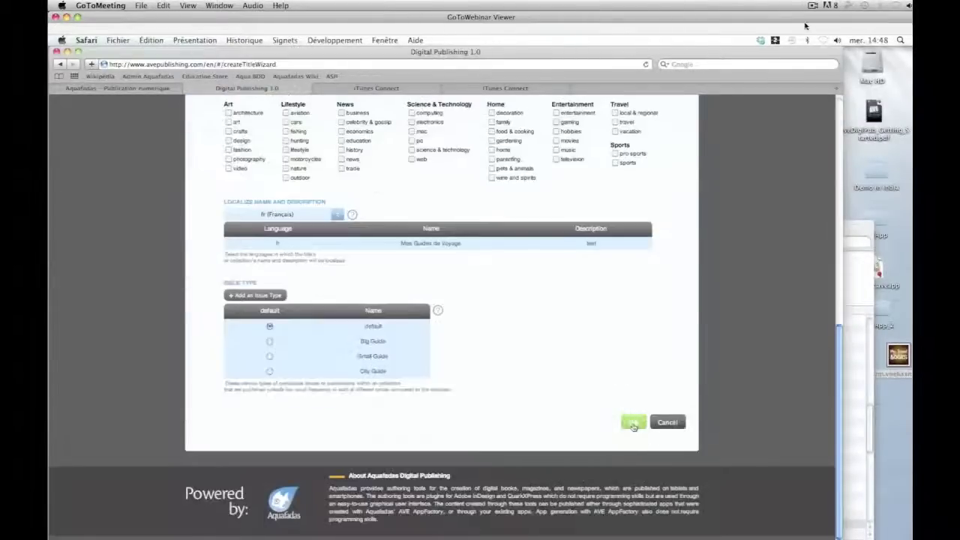
left_click(635, 421)
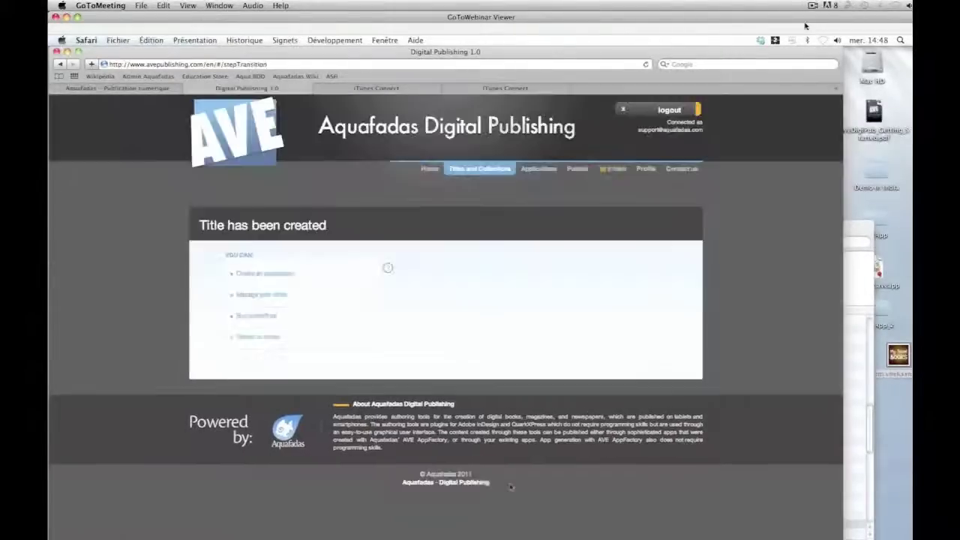
Step: Start a new application specification named Mes Guides de Voyage and trim its prefilled application ID to com.aquafadas
left_click(283, 277)
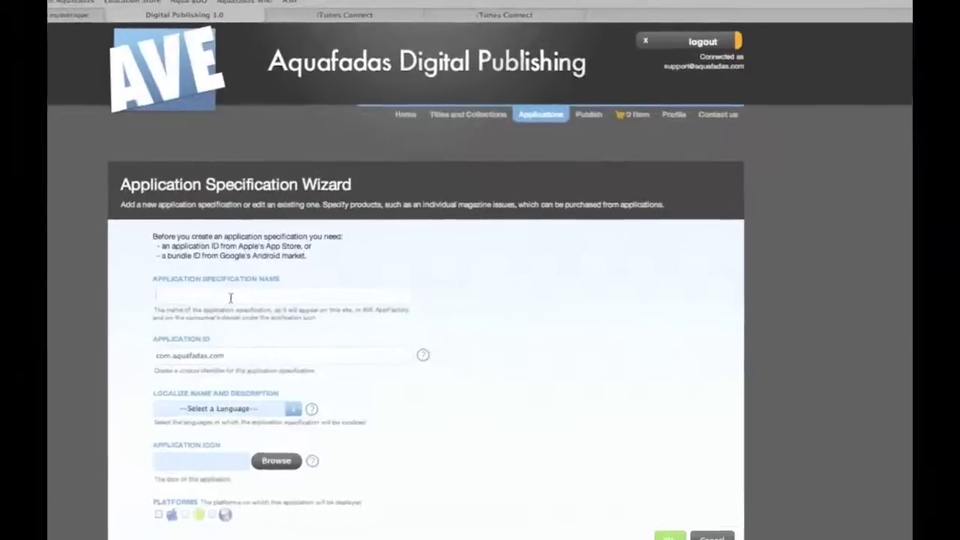
type("My")
type("e")
type("s Guides")
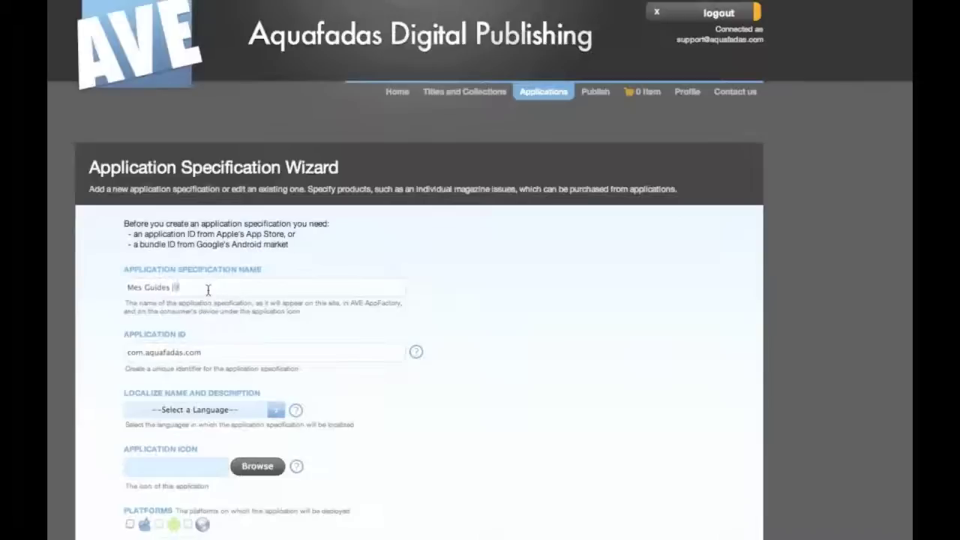
type(" de Voyage")
left_click_drag(184, 354, 219, 355)
key("BackSpace")
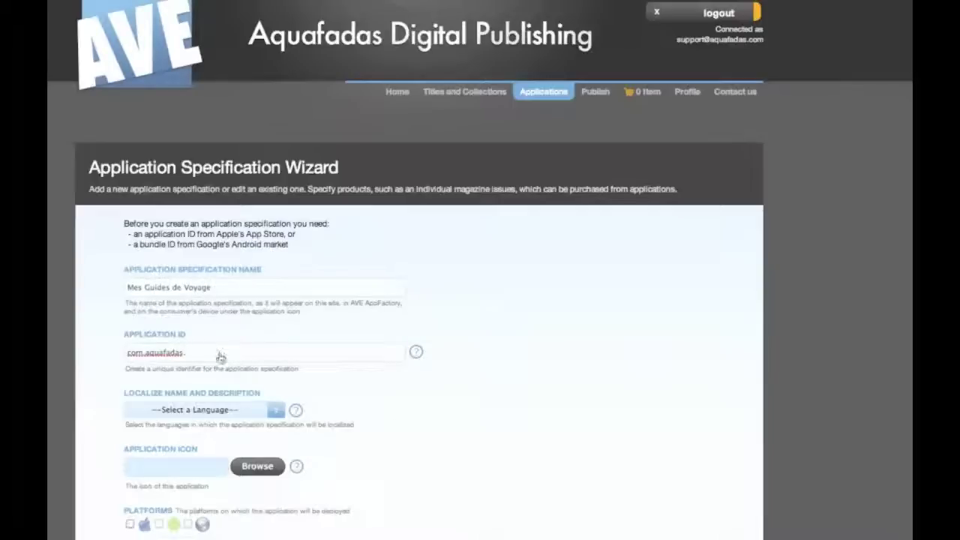
Step: Copy the bundle ID of the My Travel Books app from iTunes Connect
key("super+Tab")
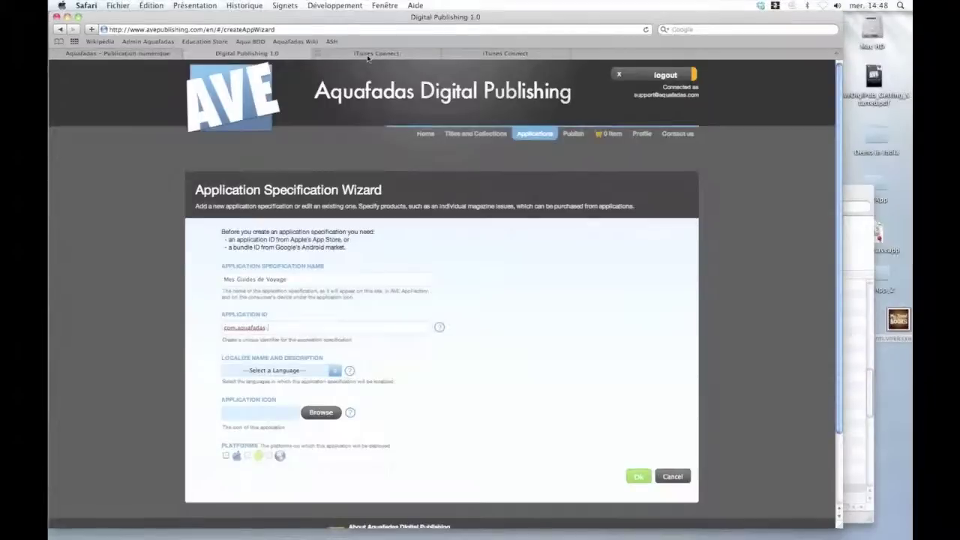
left_click(367, 56)
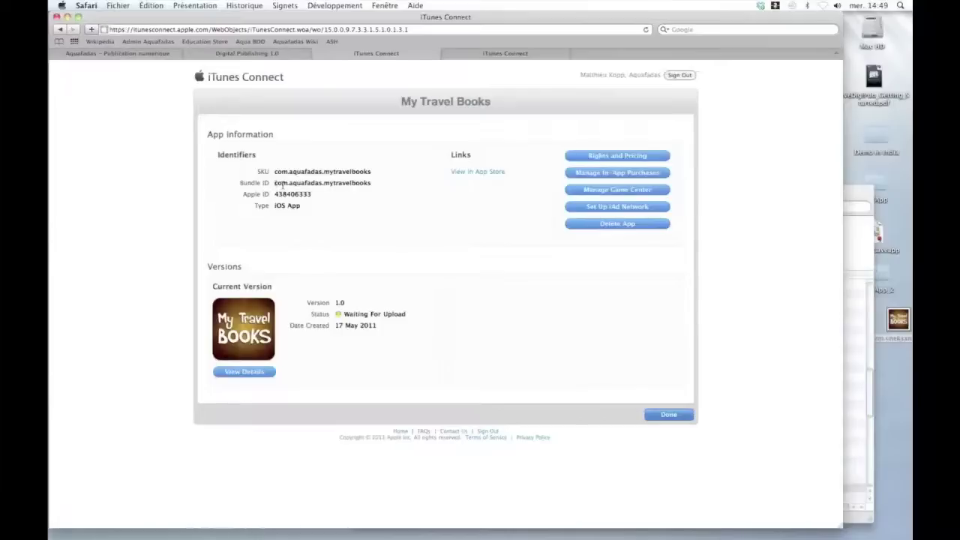
left_click_drag(276, 185, 369, 185)
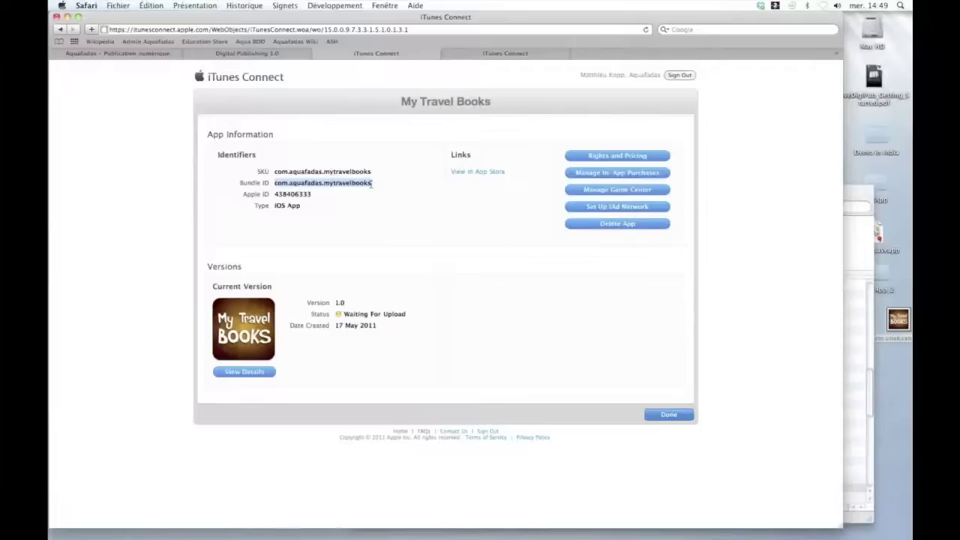
left_click_drag(375, 184, 276, 188)
key("super+c")
Step: Set the application ID in the application specification to the copied com.aquafadas.mytravelbooks, without the duplicated prefix
key("super+Tab")
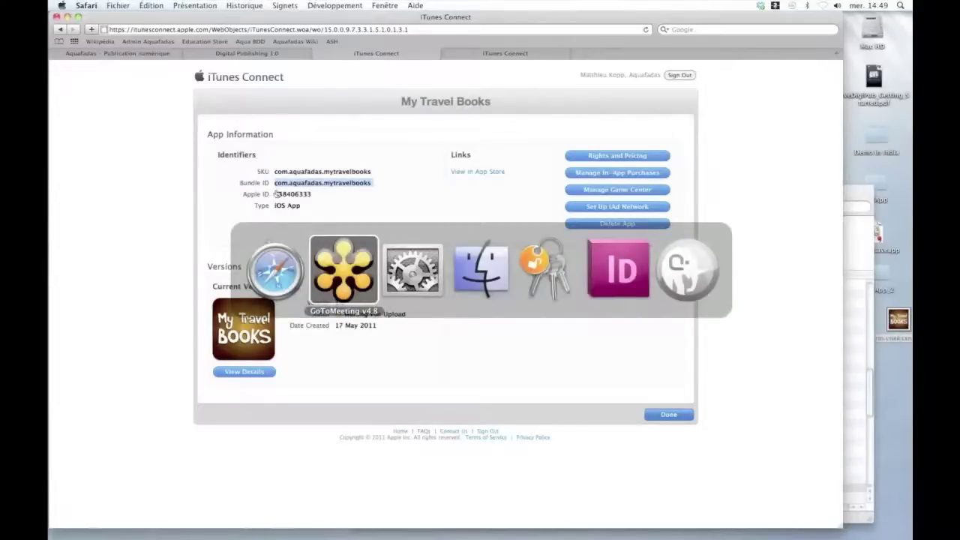
mouse_move(278, 270)
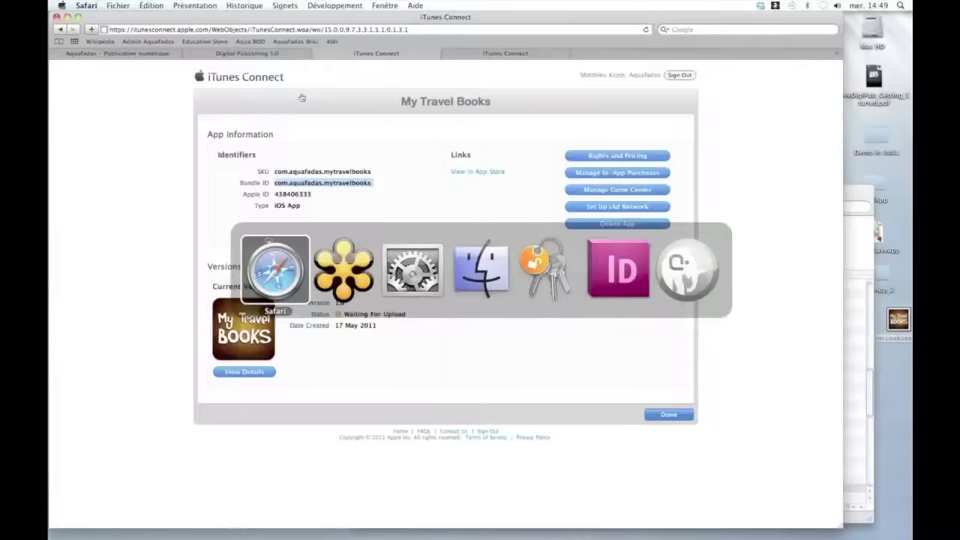
left_click(238, 54)
key("super+v")
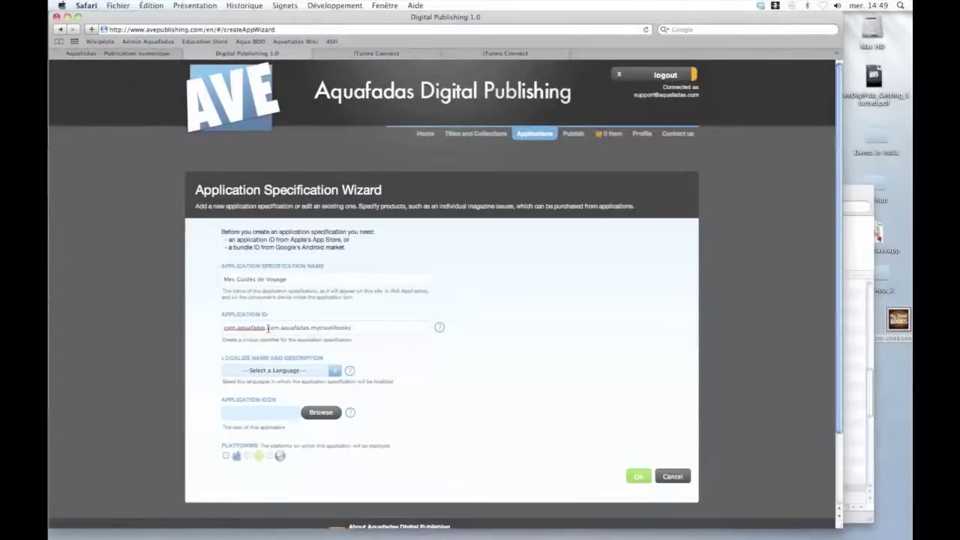
left_click_drag(268, 328, 220, 330)
key("BackSpace")
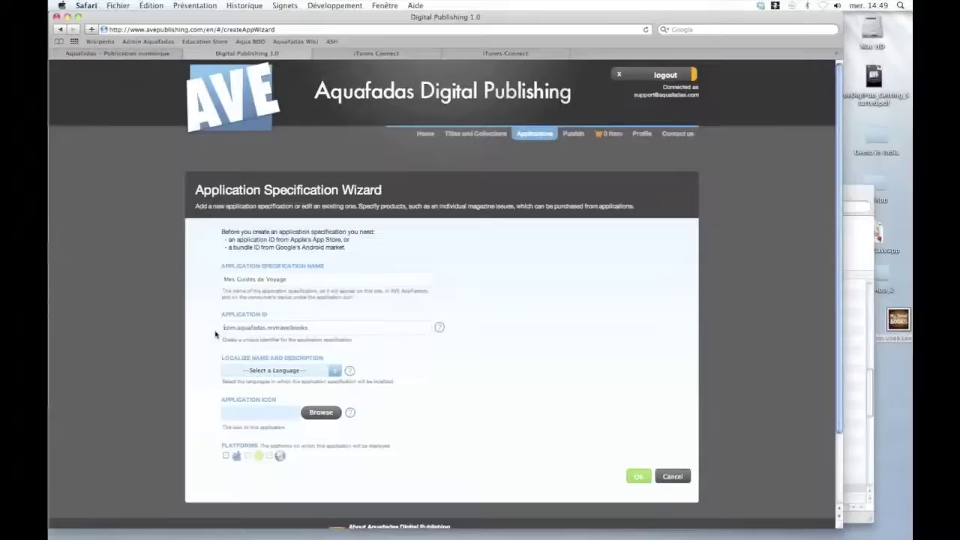
Step: Add a French localization with the name Mes Guides de Voyage and the description Kioske contenant des guides de voyage
left_click(335, 371)
scroll(336, 400, "down", 1)
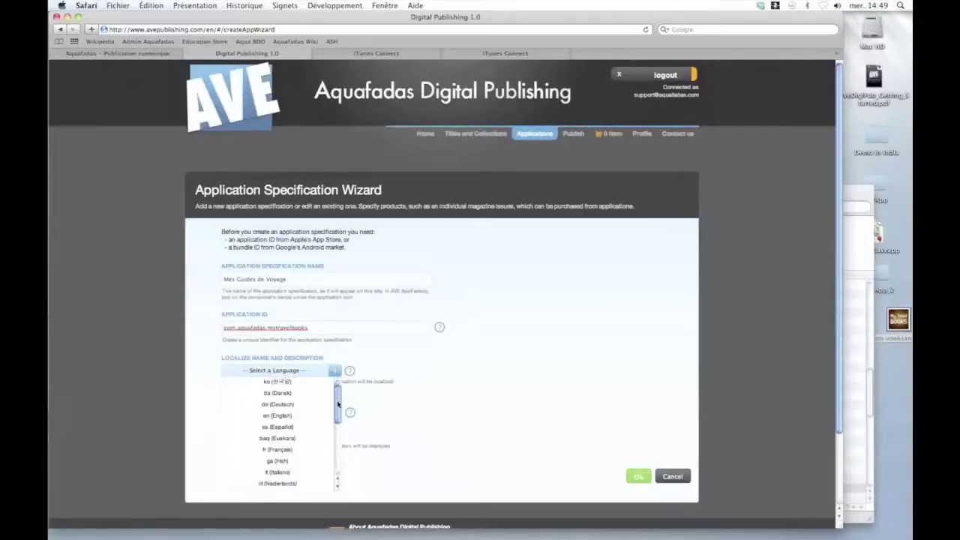
left_click(276, 450)
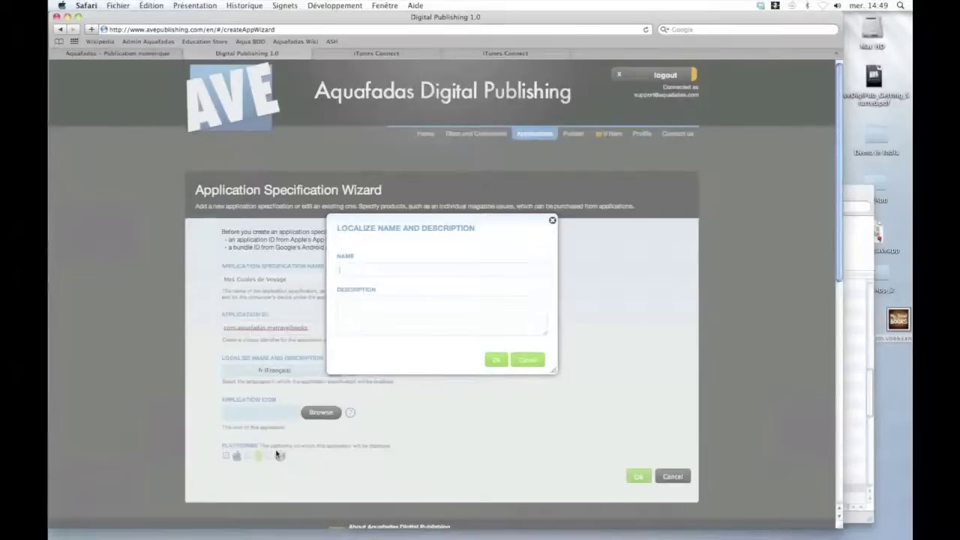
type("Mes")
type(" G")
type("uides")
type(" de Voya")
type("ios")
type("que contenan")
type("t des")
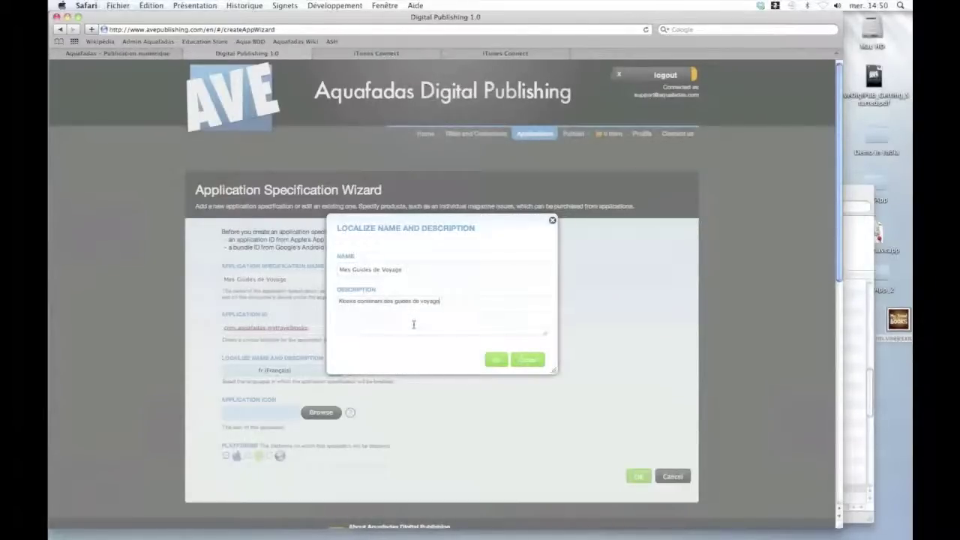
left_click(496, 360)
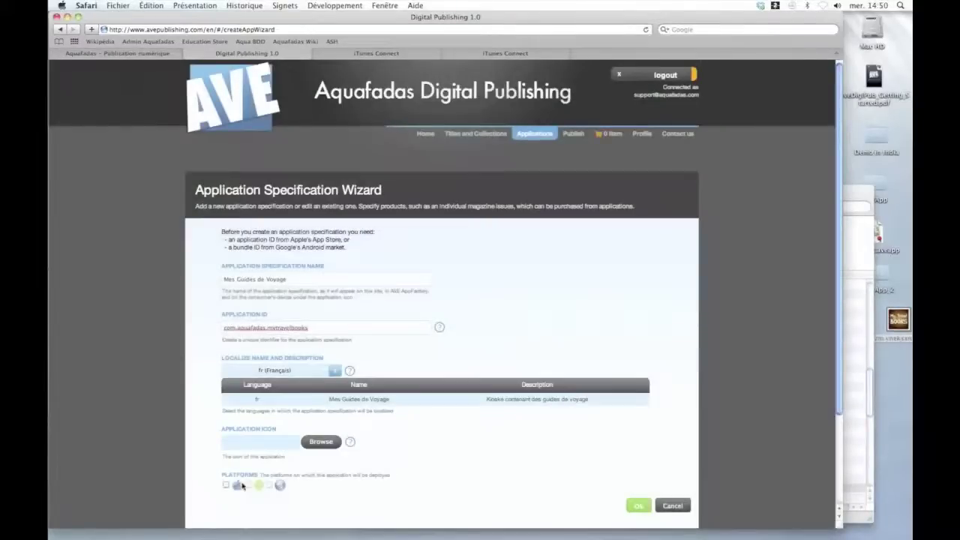
Step: Use mzm.vneksxna.png from the desktop folder (Bureau) as the application icon and enable the Apple platform
left_click(321, 442)
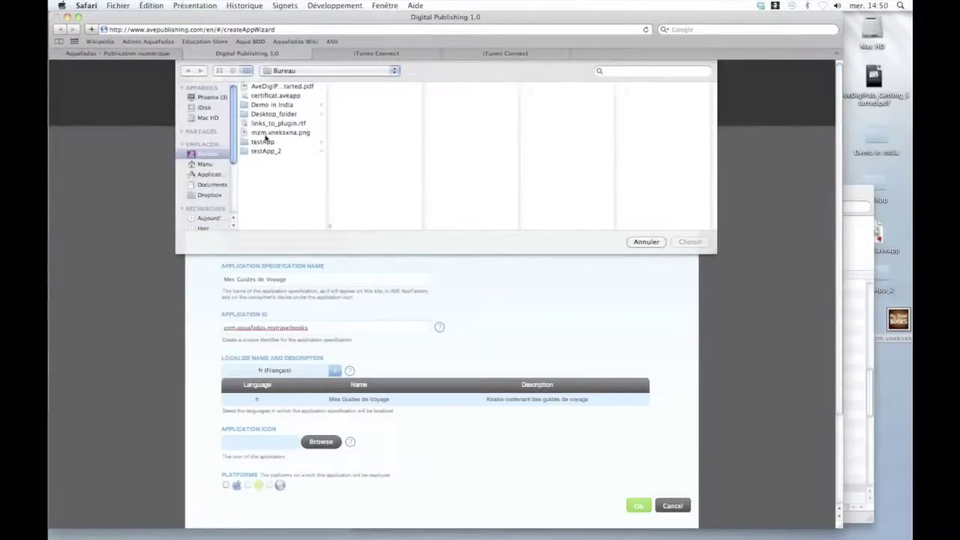
left_click(264, 133)
key("Return")
left_click(244, 463)
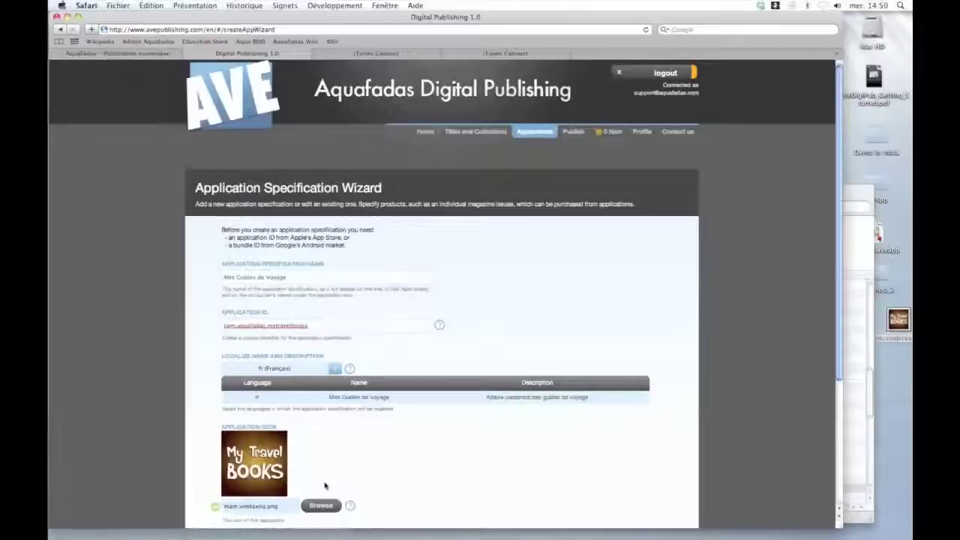
scroll(325, 486, "down", 3)
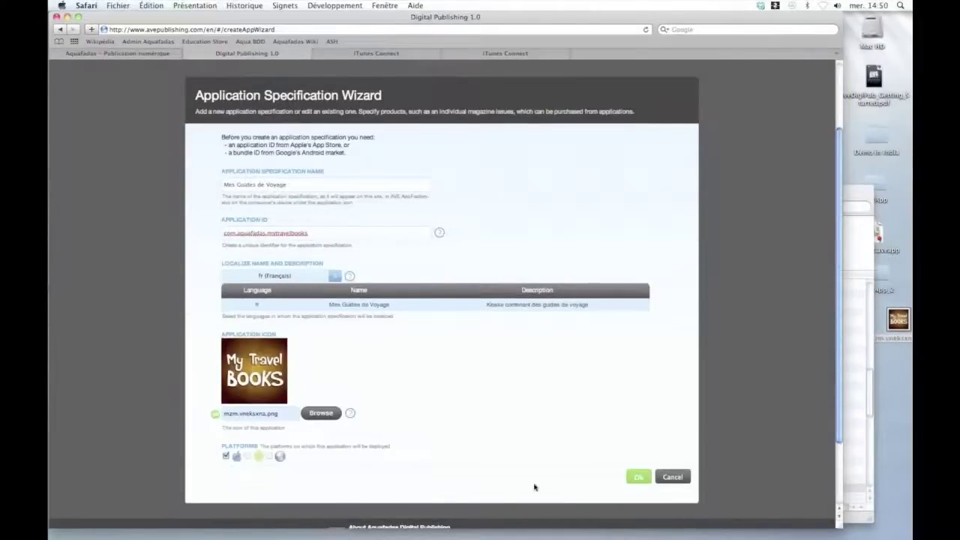
Step: Submit the application specification, add a character to the end of the rejected application ID, and create the application
left_click(637, 478)
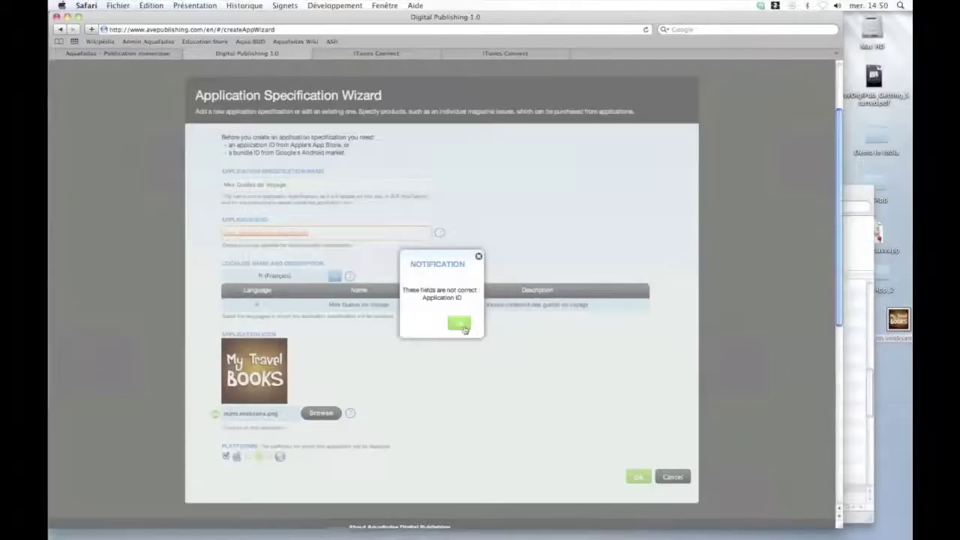
left_click(460, 323)
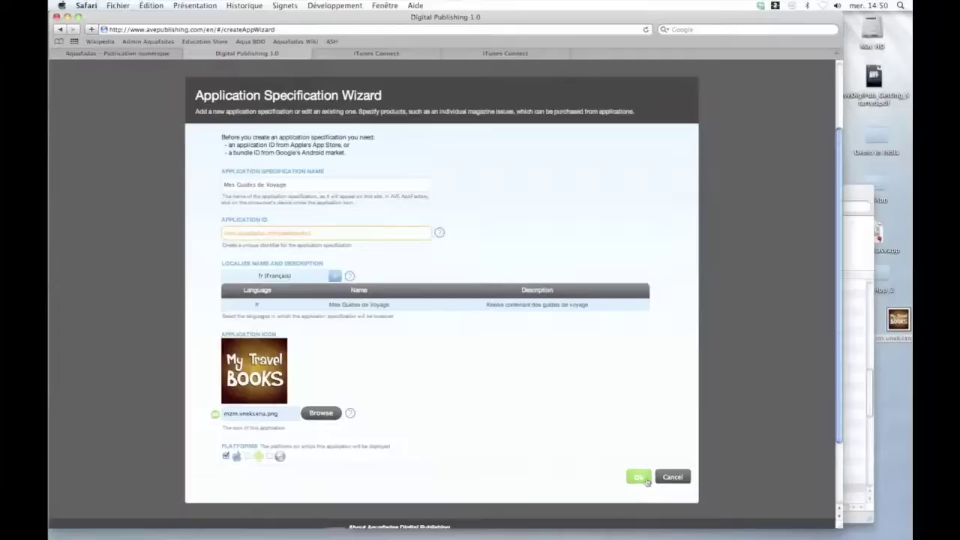
left_click(640, 478)
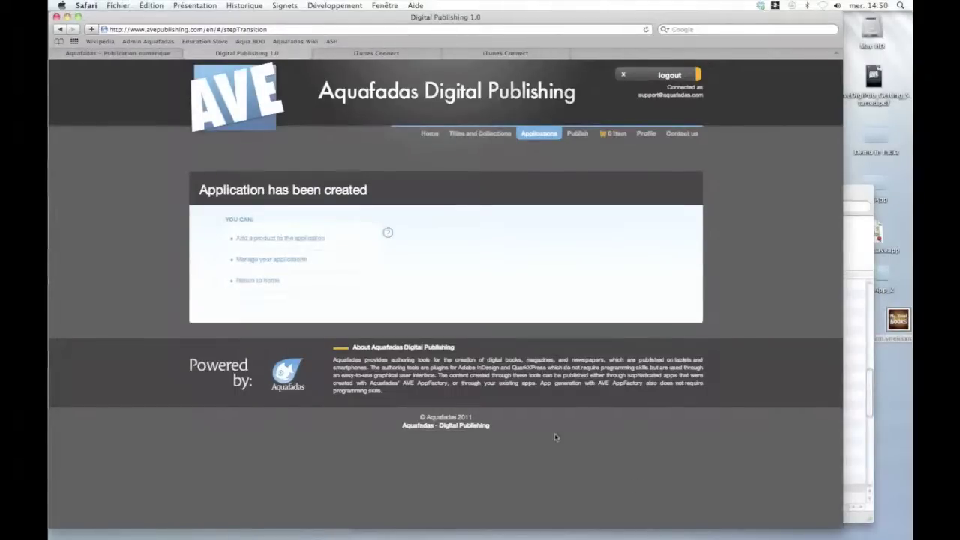
Step: Open the product creation form for Mes Guides de Voyage and examine its fields and available product types
left_click(297, 238)
left_click(340, 258)
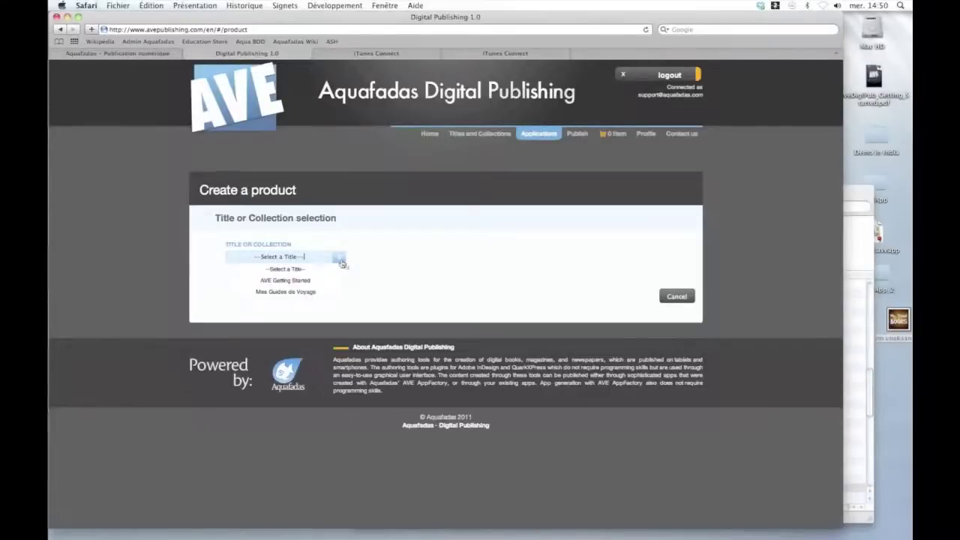
left_click(318, 293)
scroll(389, 332, "down", 3)
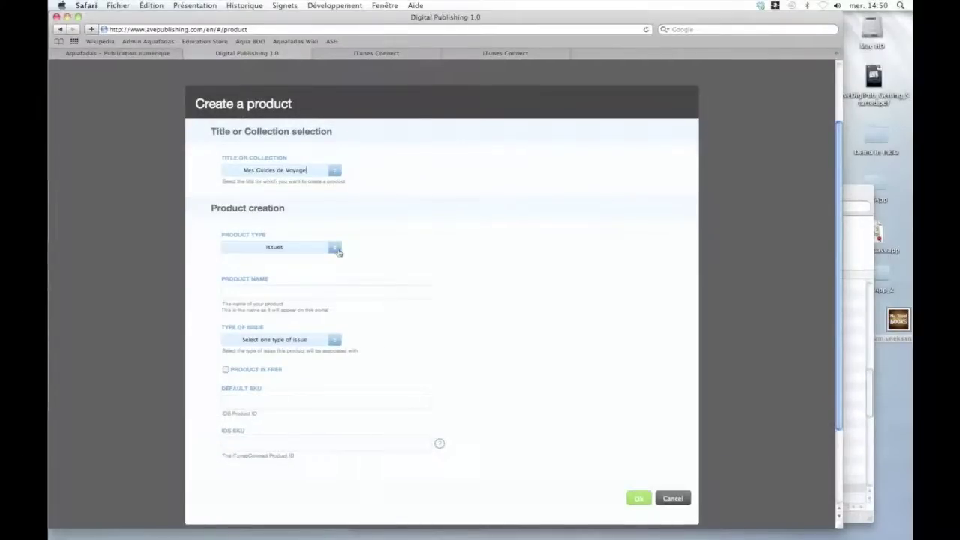
left_click(334, 249)
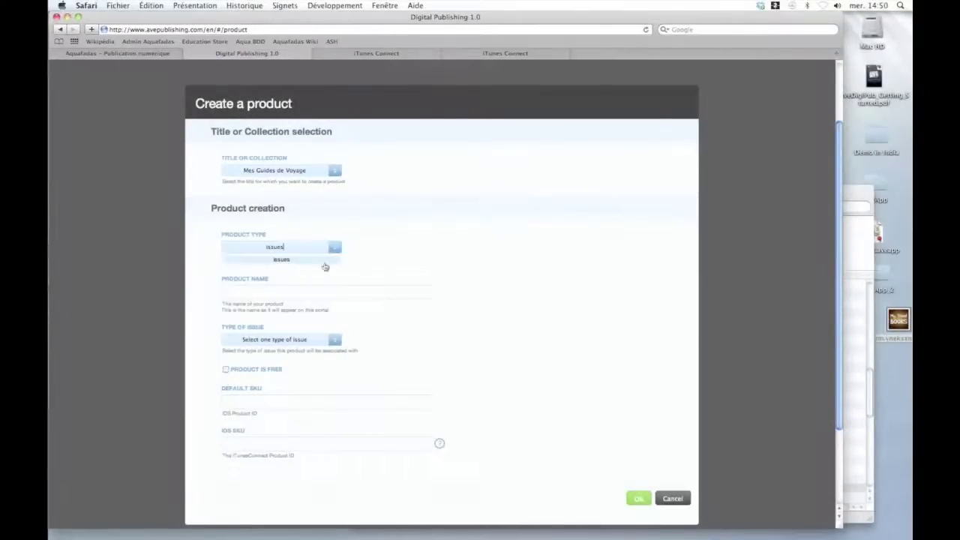
left_click(422, 279)
scroll(424, 279, "up", 3)
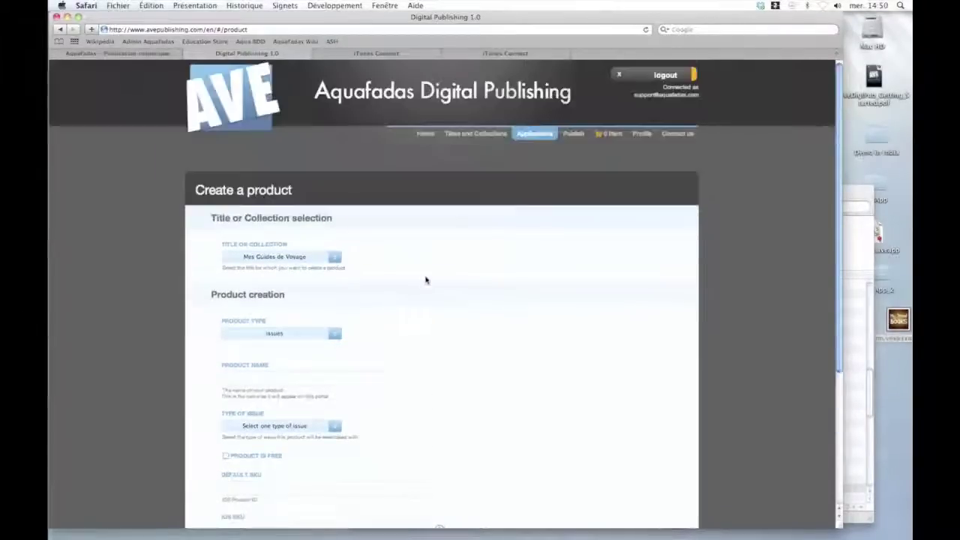
Step: Open the form for publishing content and select Mes Guides de Voyage as the title or collection
left_click(574, 133)
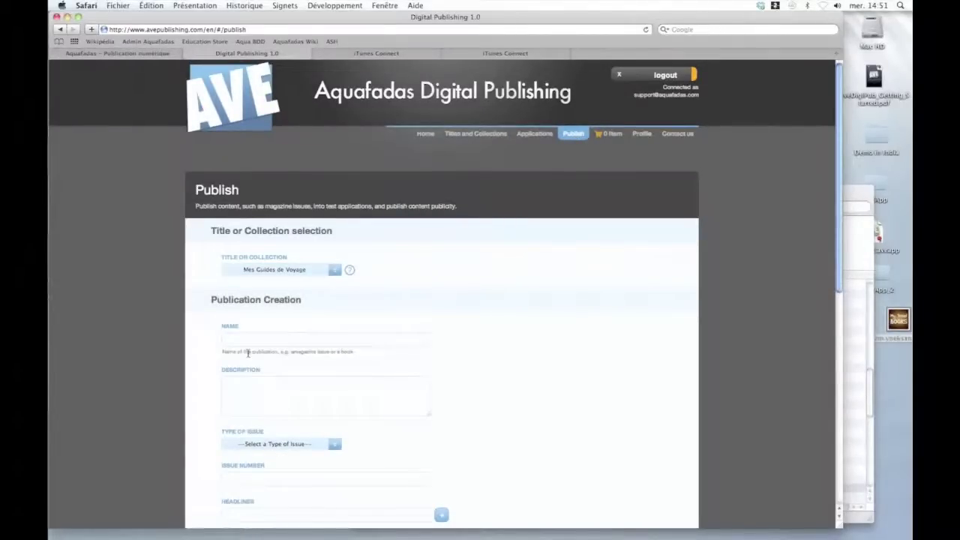
left_click(334, 269)
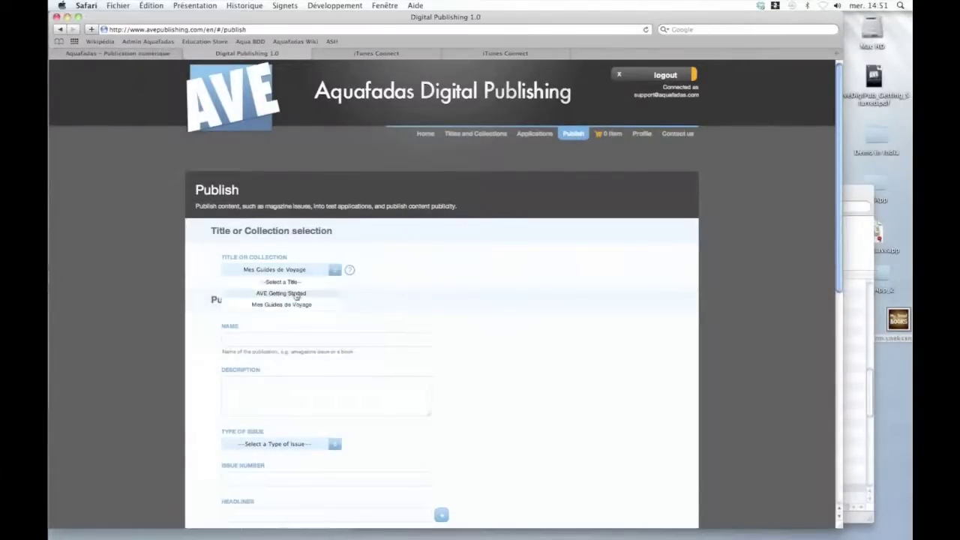
left_click(297, 304)
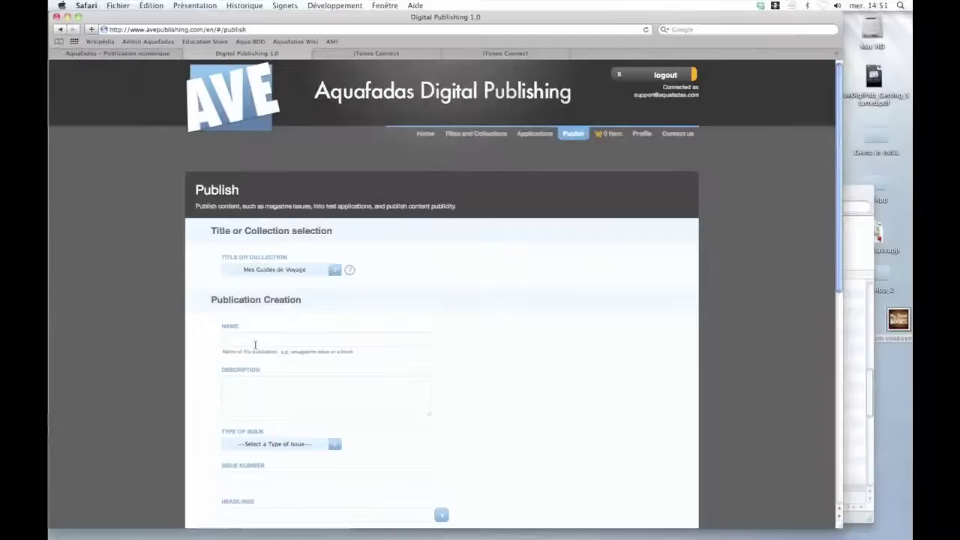
Step: Name the publication Guide Atacama, consulting the Atacama files in the Demo in India folder for the spelling
scroll(253, 343, "down", 2)
left_click(243, 279)
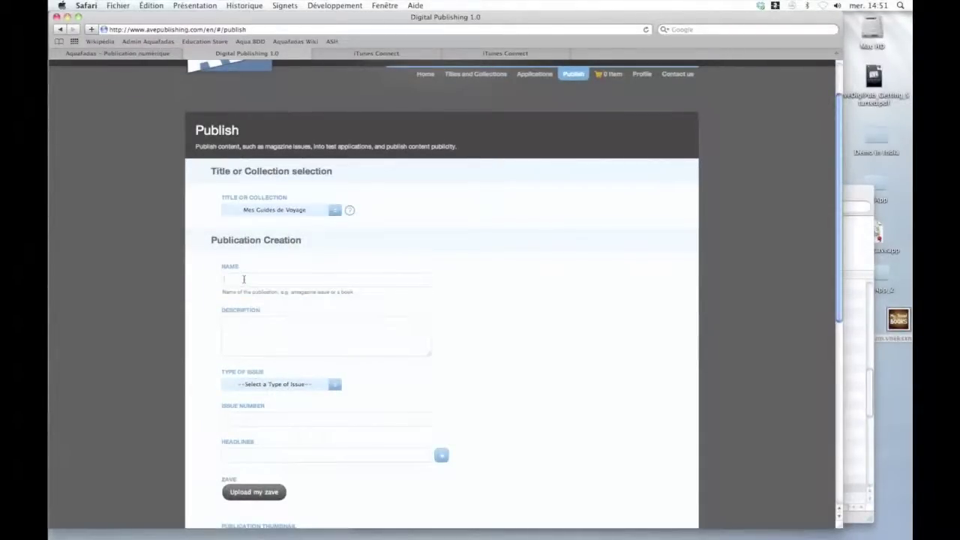
type("duide")
left_click(862, 199)
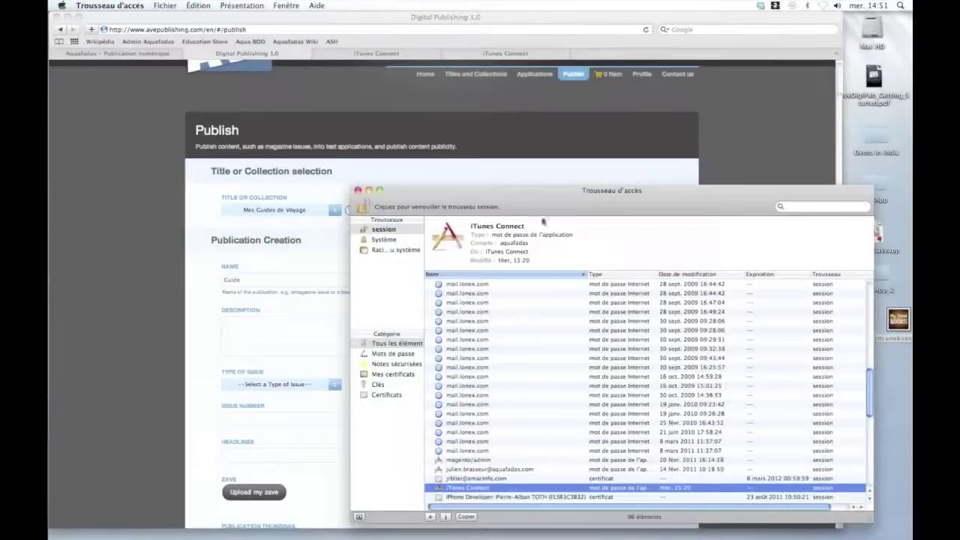
left_click(369, 191)
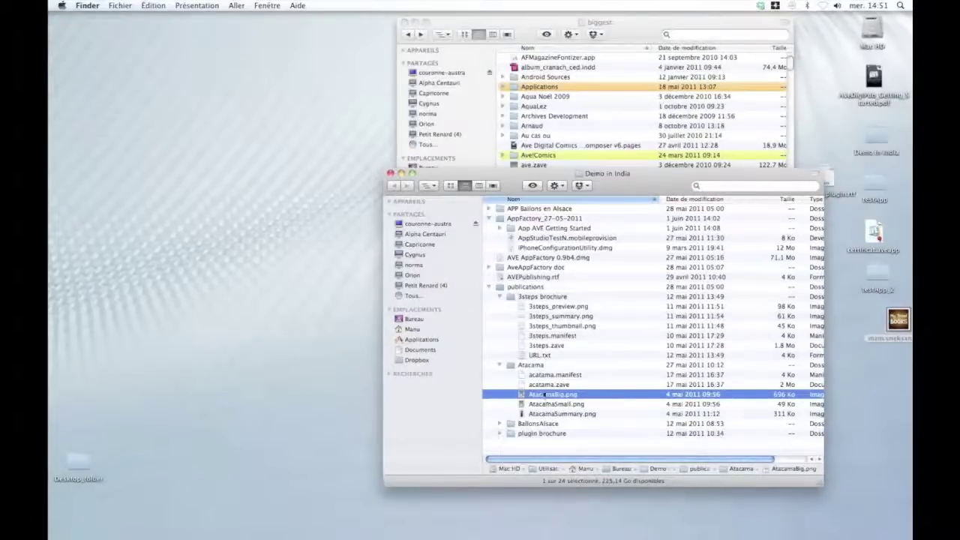
key("super+Tab")
left_click_drag(543, 394, 329, 331)
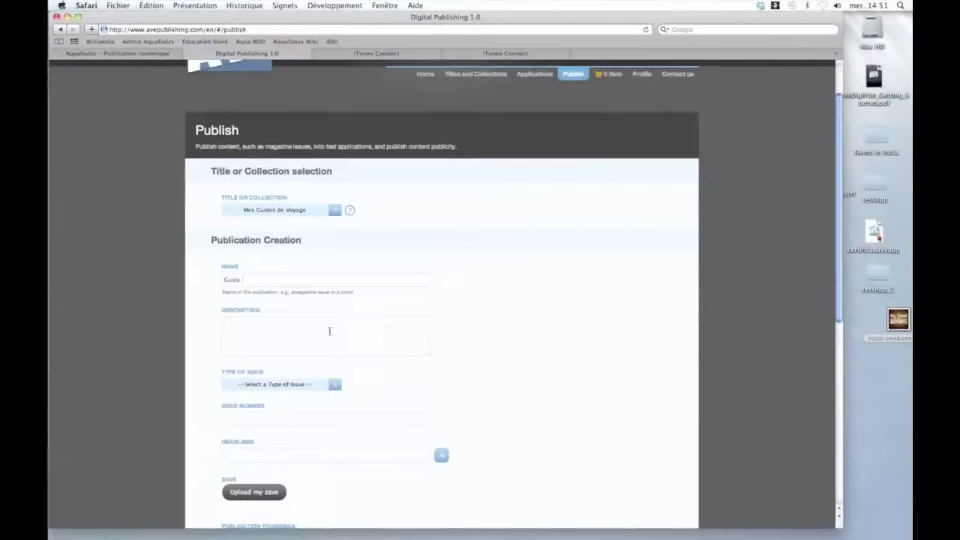
type("t")
type("a")
type("cama")
Step: Describe the publication as Guide du désert de l'Atacama and set its type of issue to Big Guide
type("G")
type("uide du dé")
type("de ")
type("l'Ataca")
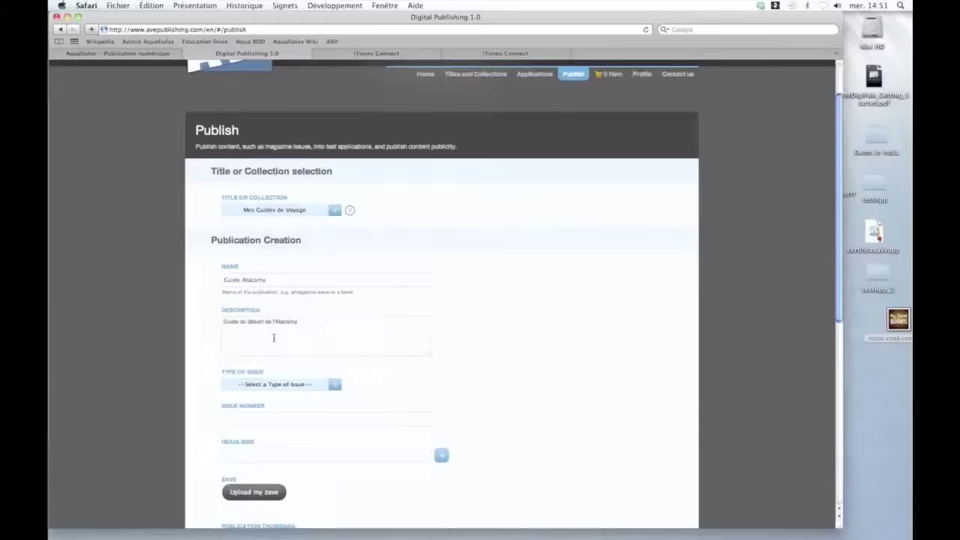
left_click(332, 385)
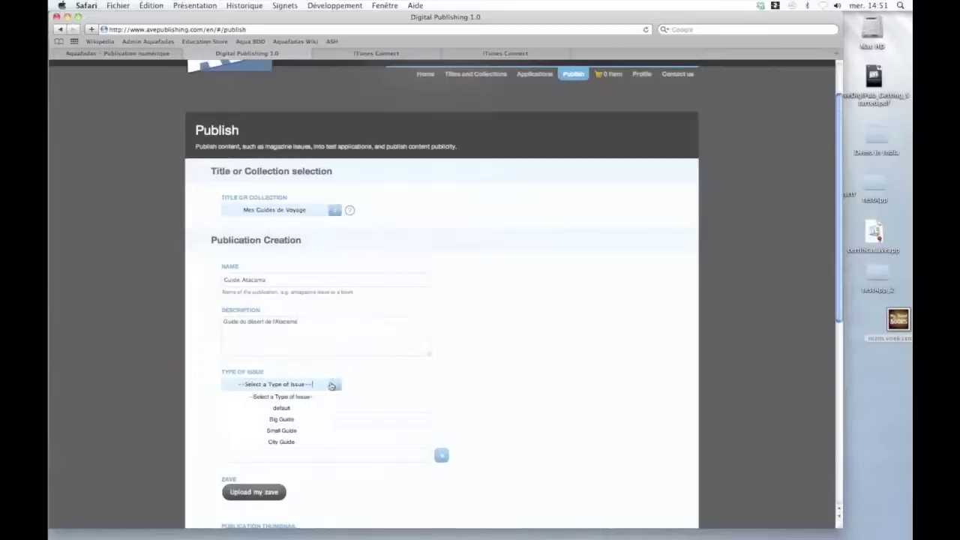
left_click(318, 423)
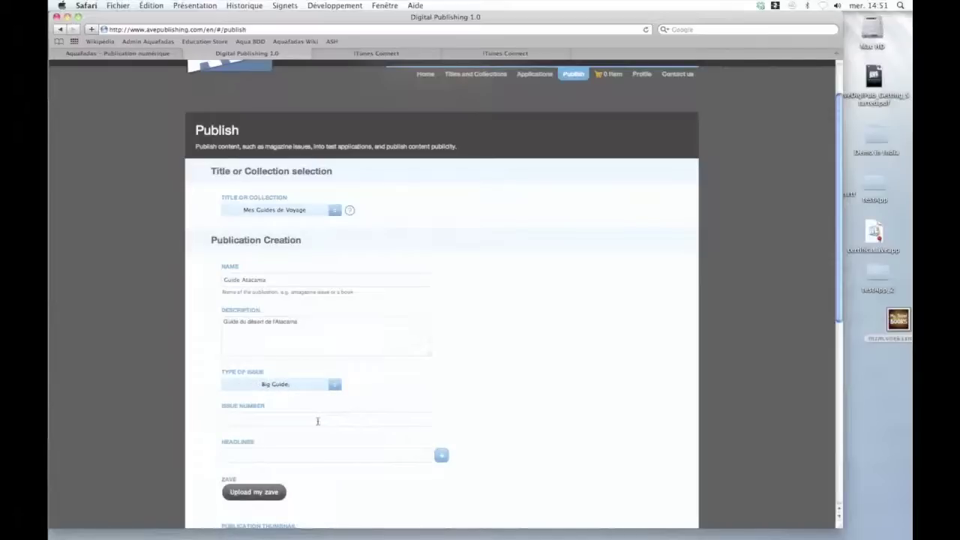
Step: Switch to Finder, open URL.txt from the 3steps brochure folder, and copy the whole zave address
scroll(359, 420, "down", 2)
scroll(359, 420, "down", 4)
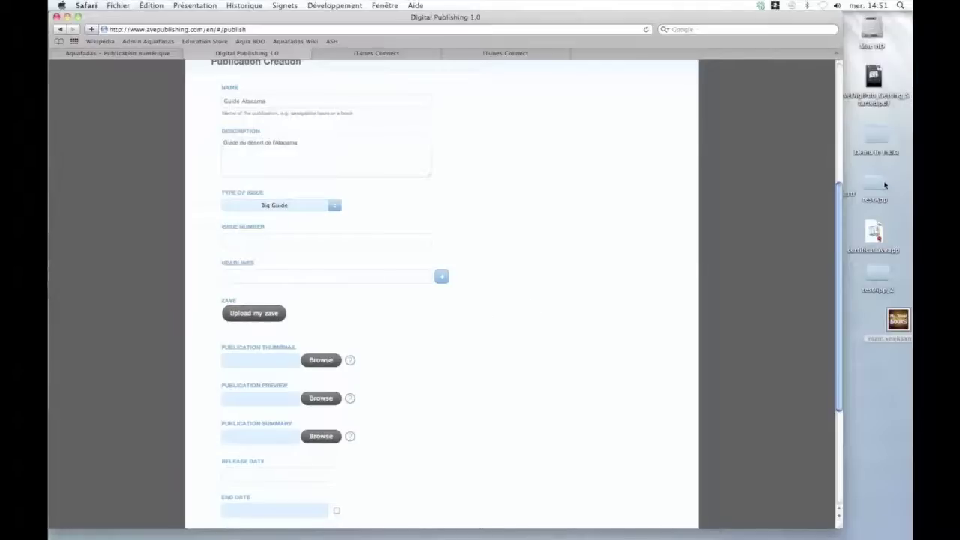
key("super+Tab")
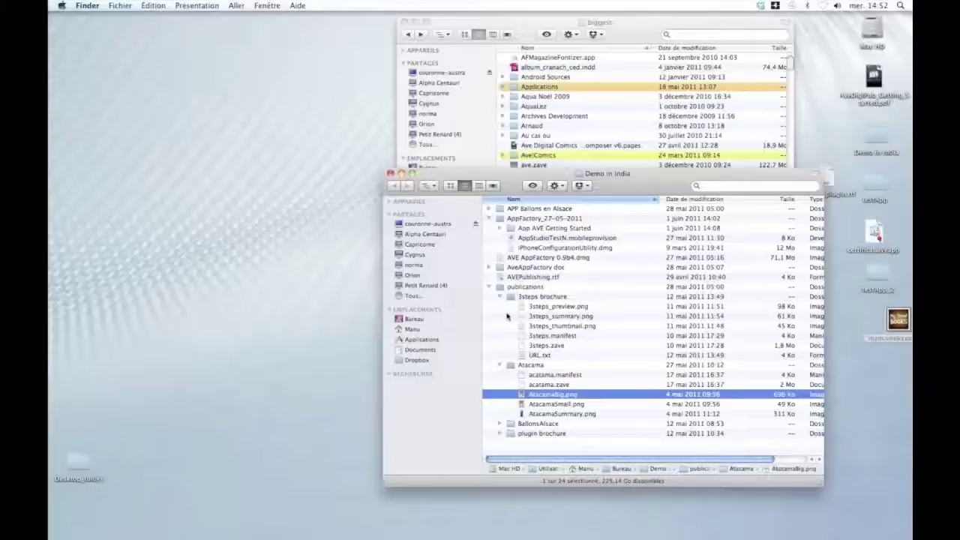
left_click_drag(534, 391, 523, 356)
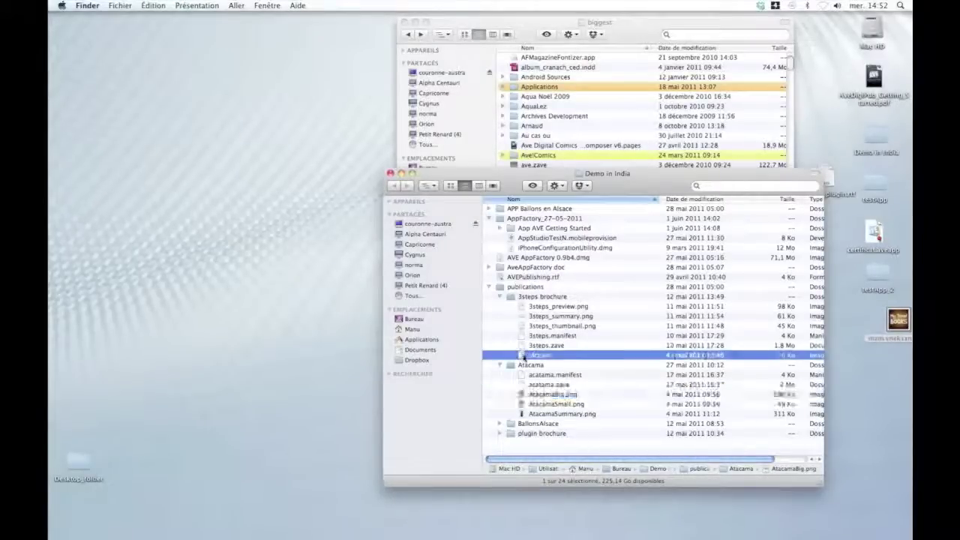
double_click(523, 356)
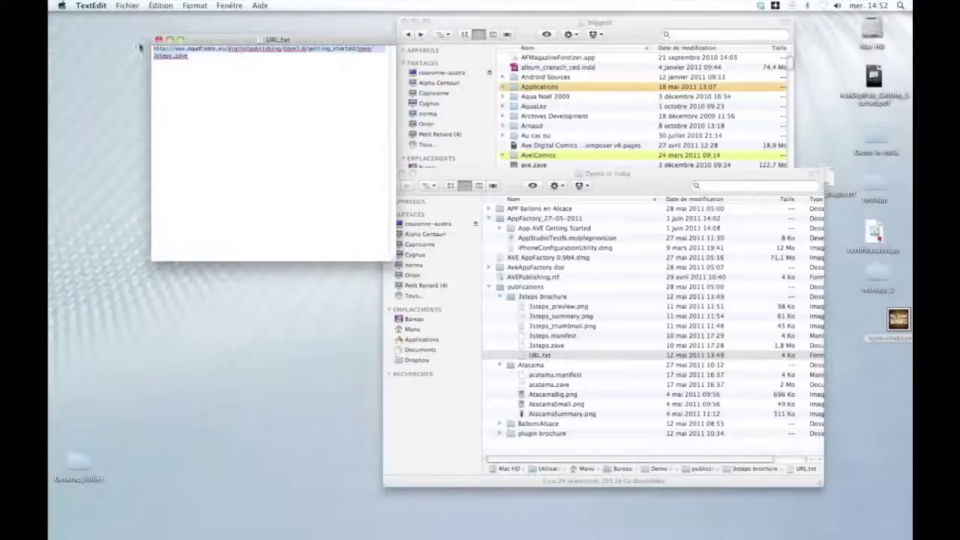
key("super+a")
key("super+c")
Step: Return to Safari, start the zave upload, and paste the copied 3steps.zave address as its source URL
key("super+Tab")
key("Tab")
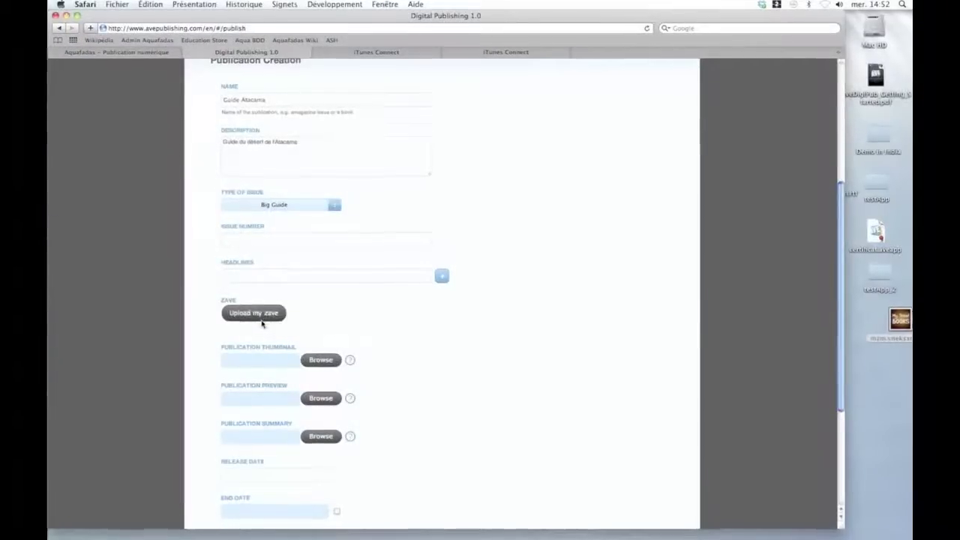
left_click(258, 315)
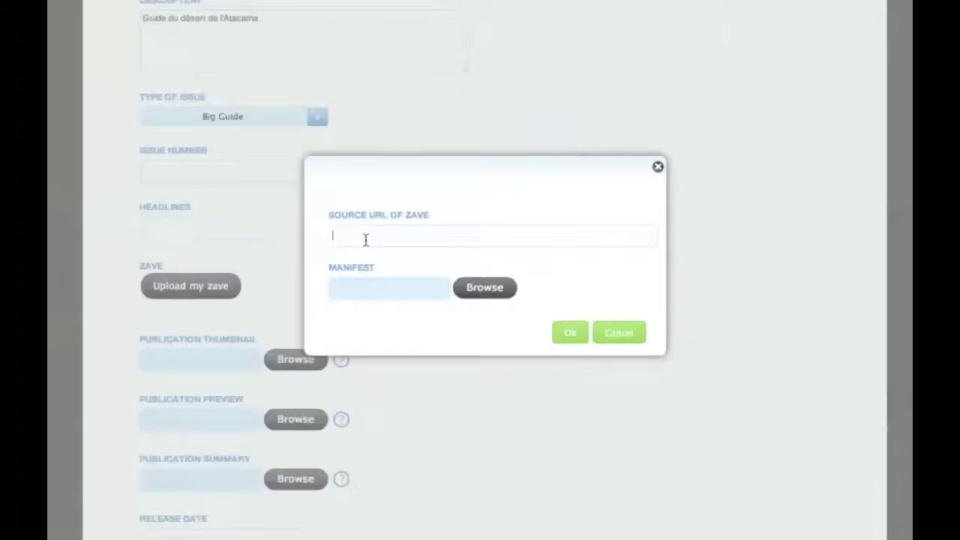
key("ctrl+v")
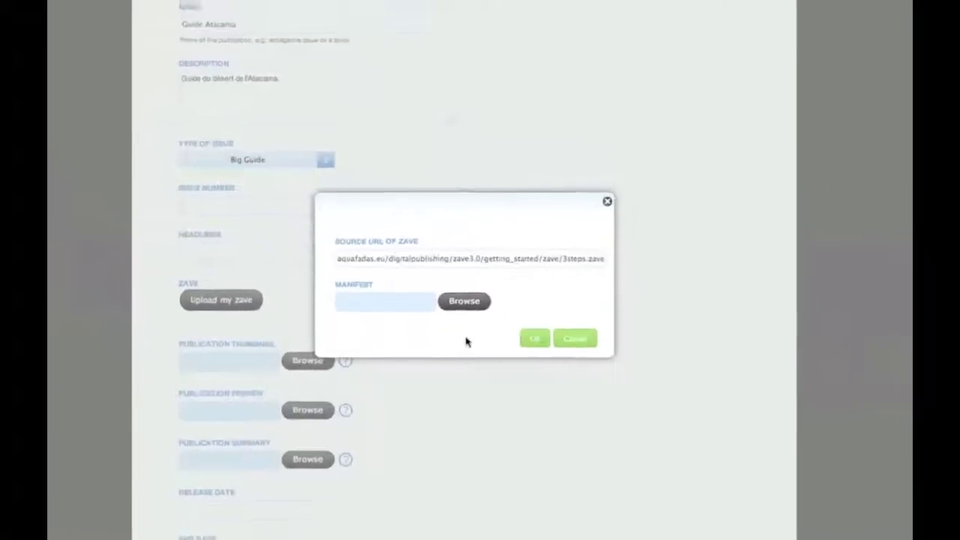
Step: Attach 3steps.manifest from Demo in India/publications/3steps brochure as the manifest and confirm the zave upload
left_click(471, 302)
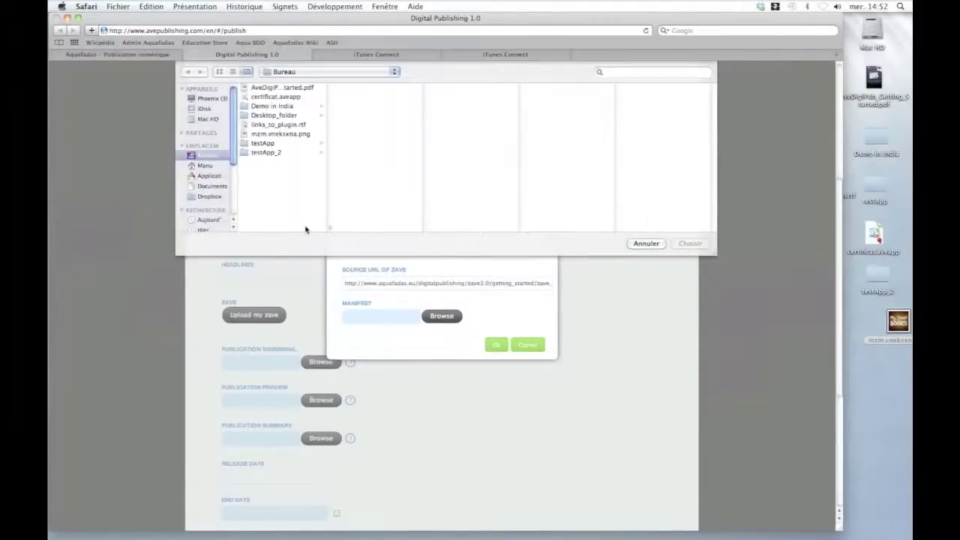
left_click(272, 106)
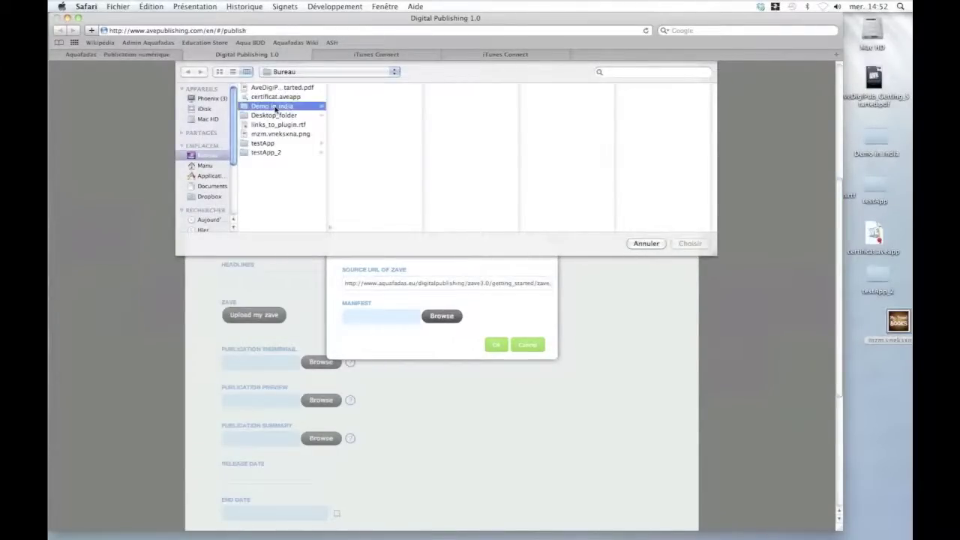
left_click(378, 135)
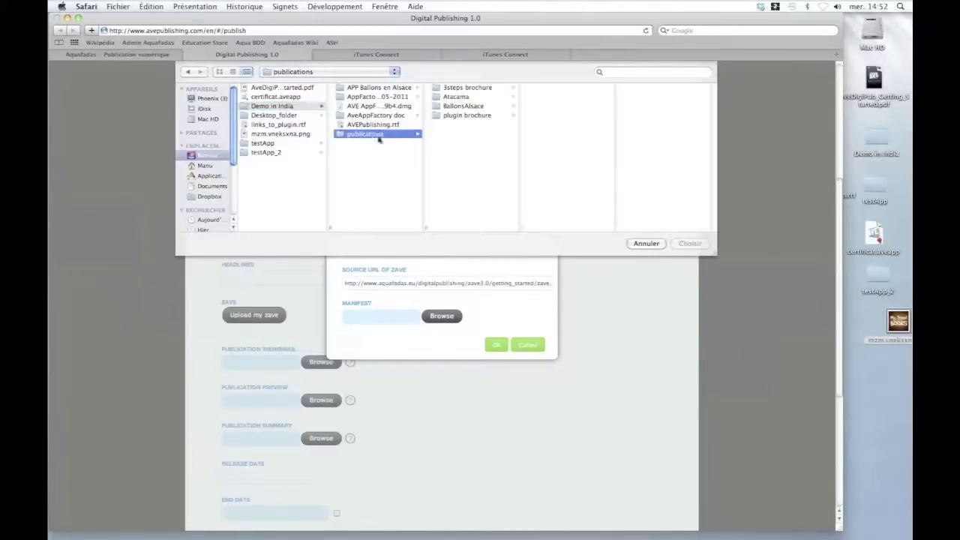
left_click(469, 89)
left_click(570, 115)
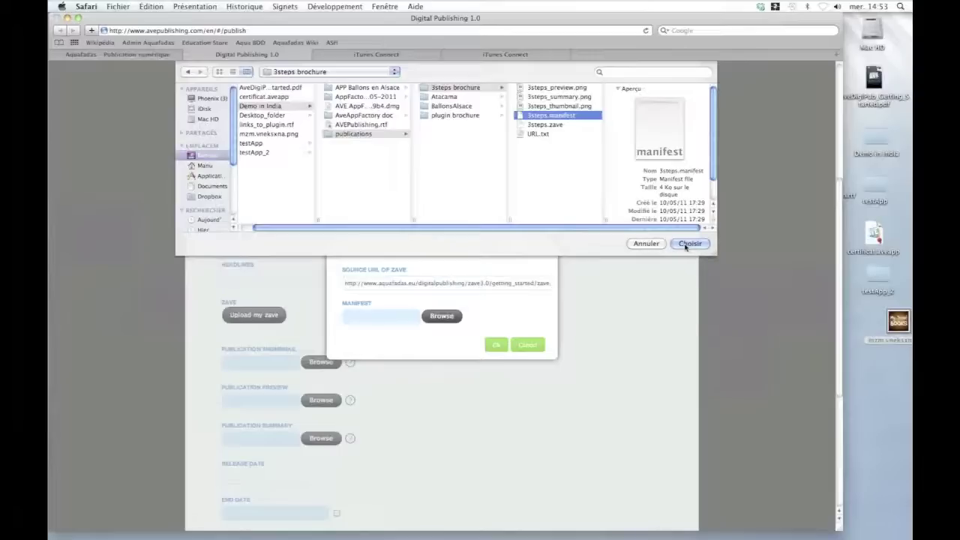
left_click(686, 245)
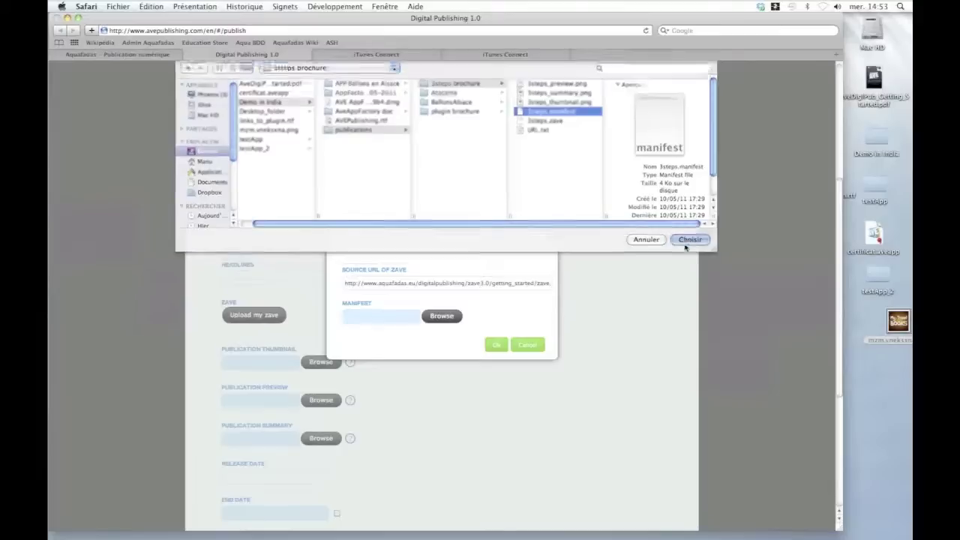
left_click(355, 335)
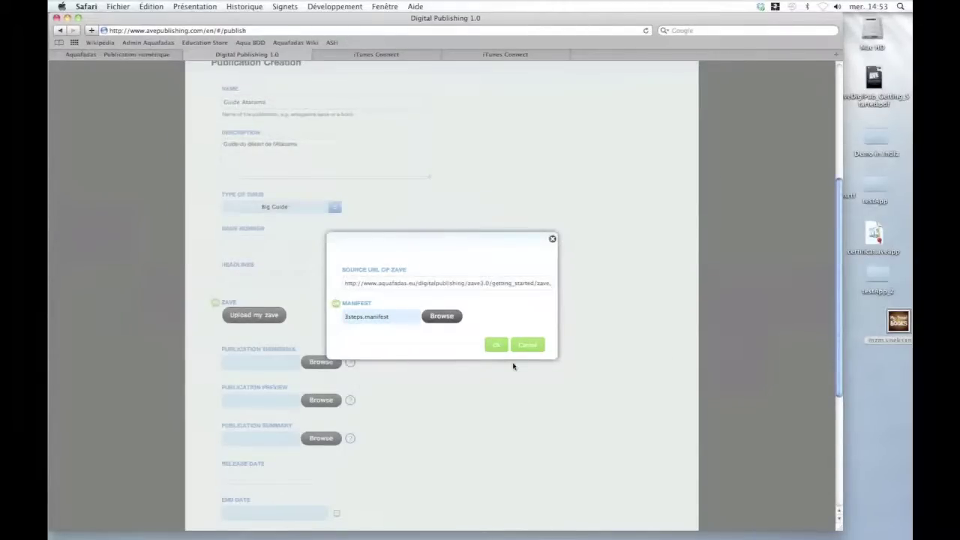
left_click(498, 346)
Step: Use AtacamaSmall.png from the Atacama folder as the publication thumbnail
scroll(199, 344, "down", 5)
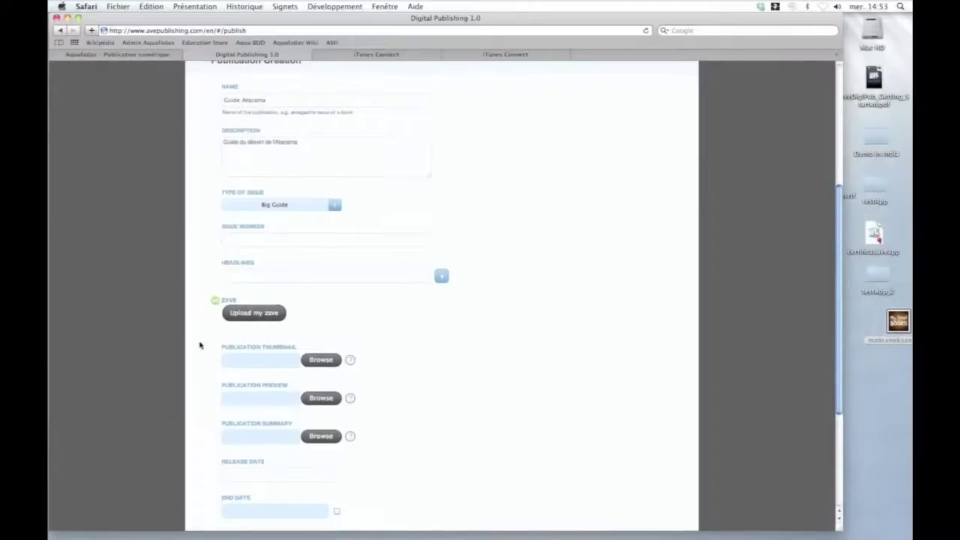
scroll(199, 345, "up", 3)
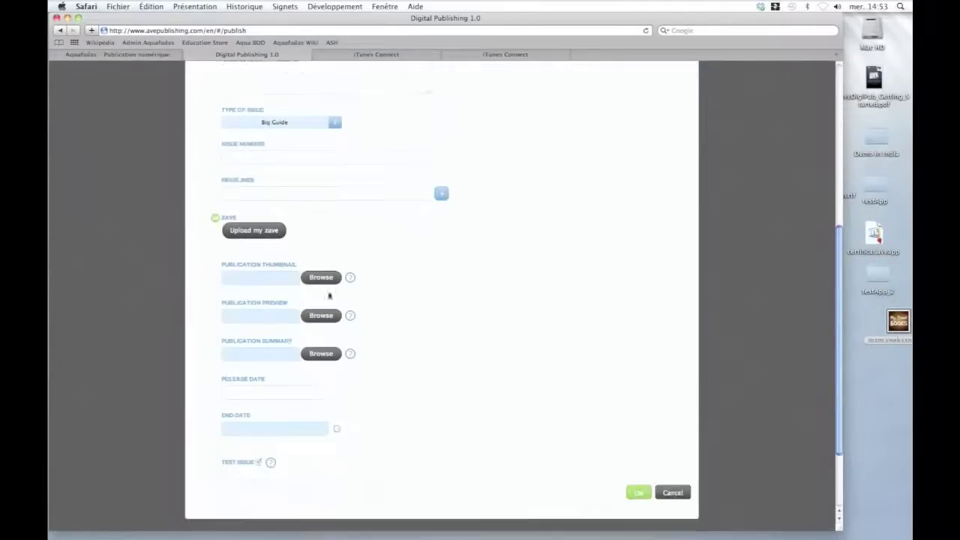
left_click(321, 277)
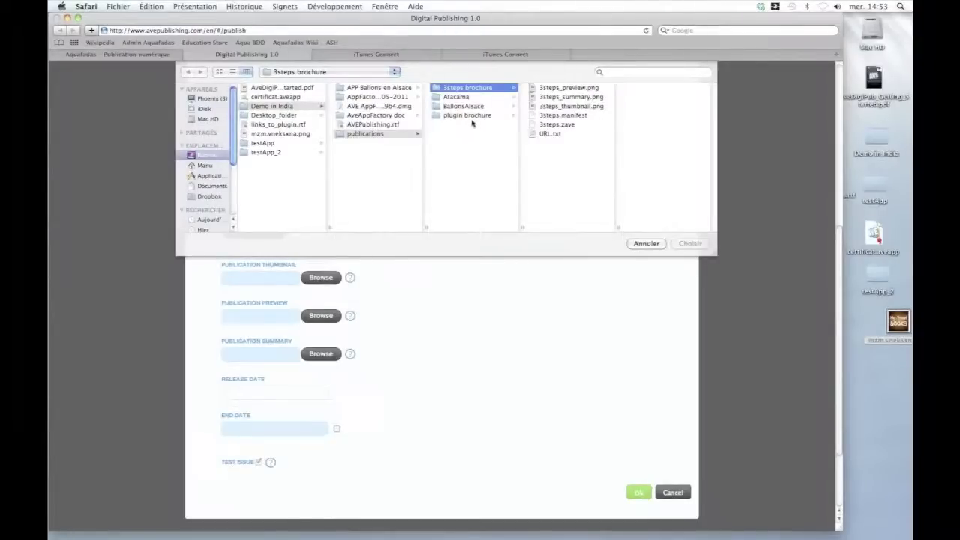
left_click(478, 97)
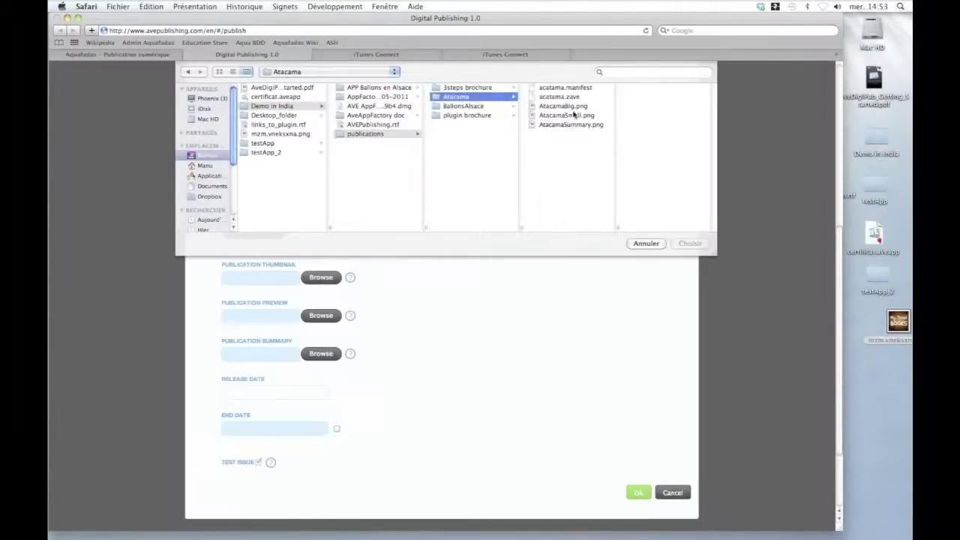
left_click(580, 117)
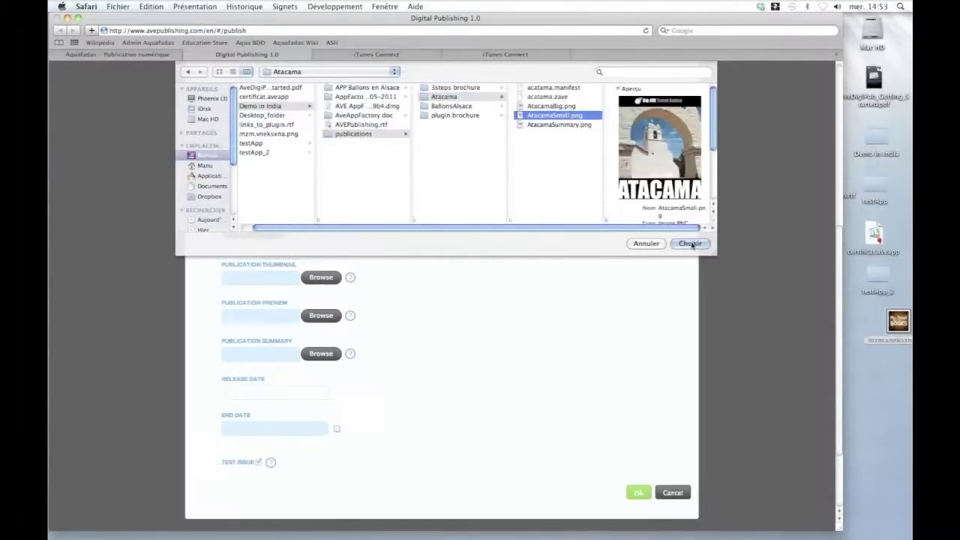
left_click(691, 243)
Step: Use AtacamaBig.png from the Atacama folder as the publication preview
left_click(237, 297)
left_click(326, 321)
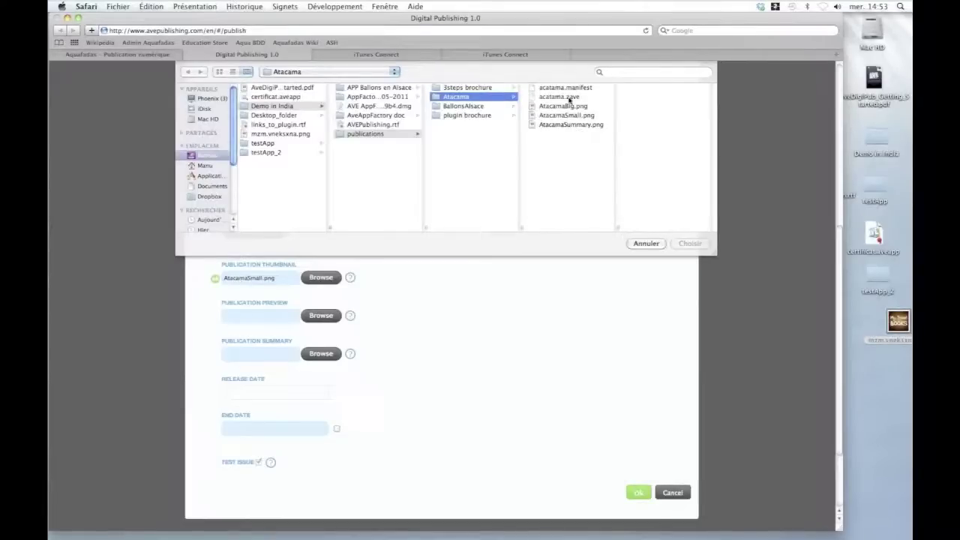
left_click(572, 108)
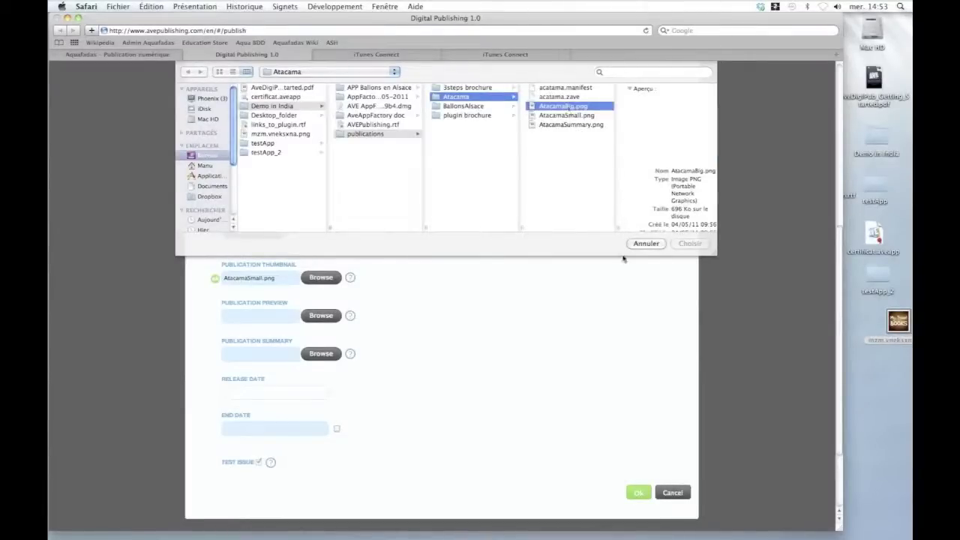
left_click(690, 243)
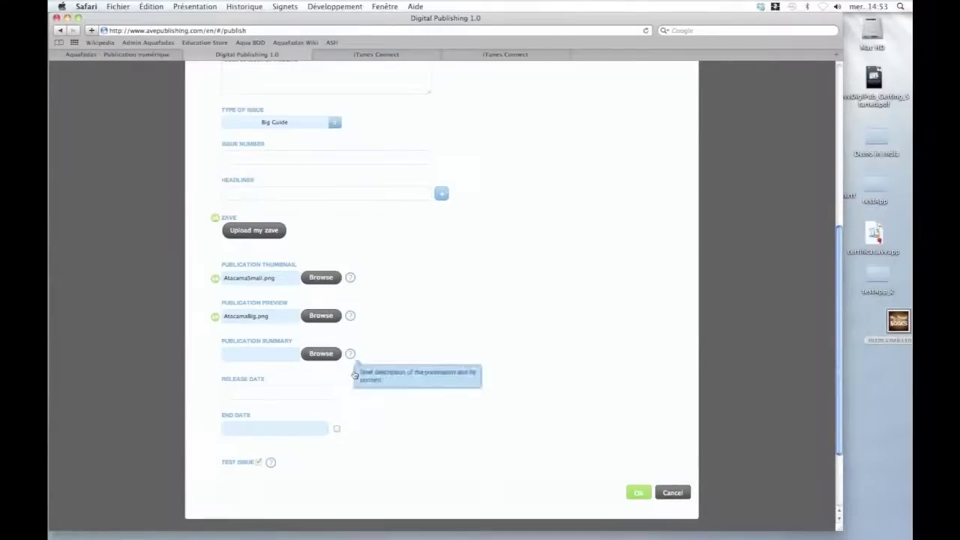
Step: Set the release date to 06/08/2011 and review the completed publication form
left_click(310, 406)
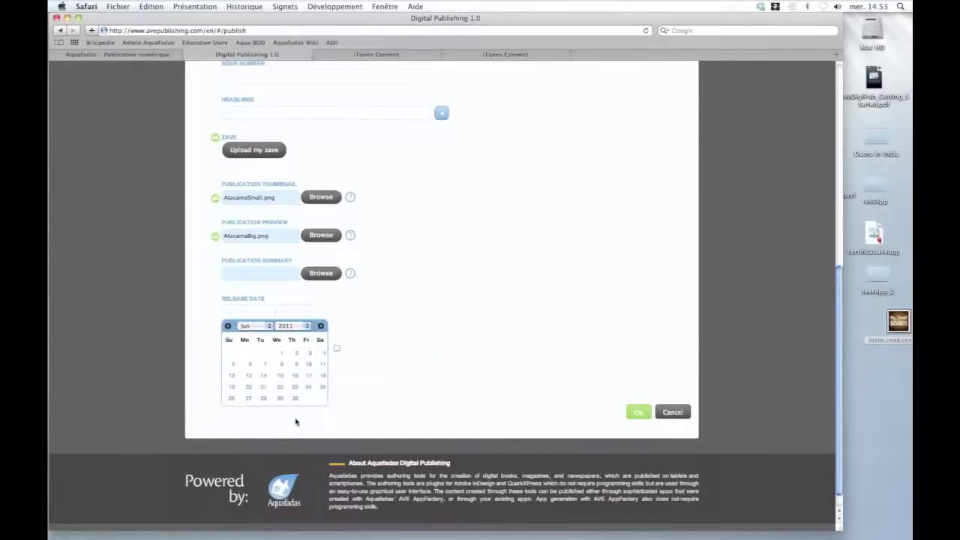
left_click(282, 365)
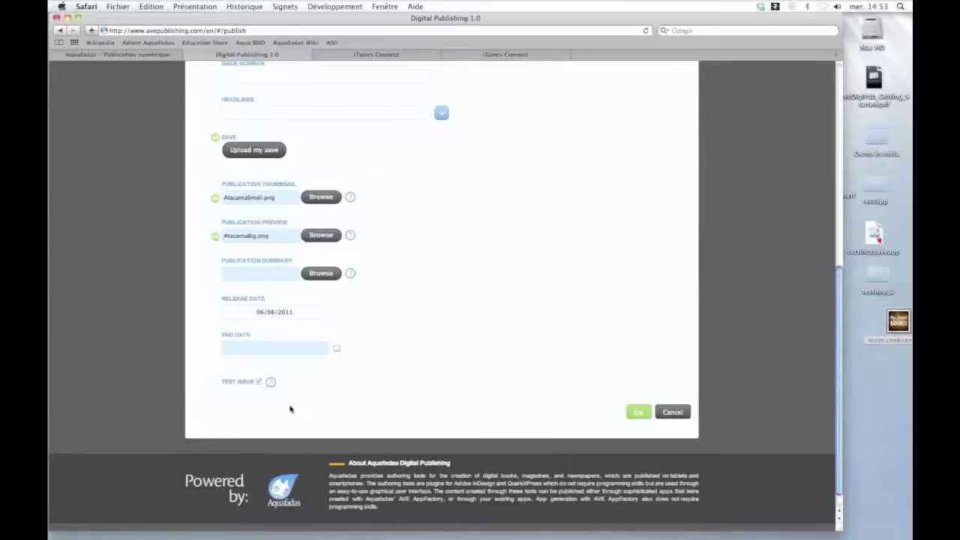
scroll(486, 411, "down", 1)
scroll(486, 412, "up", 3)
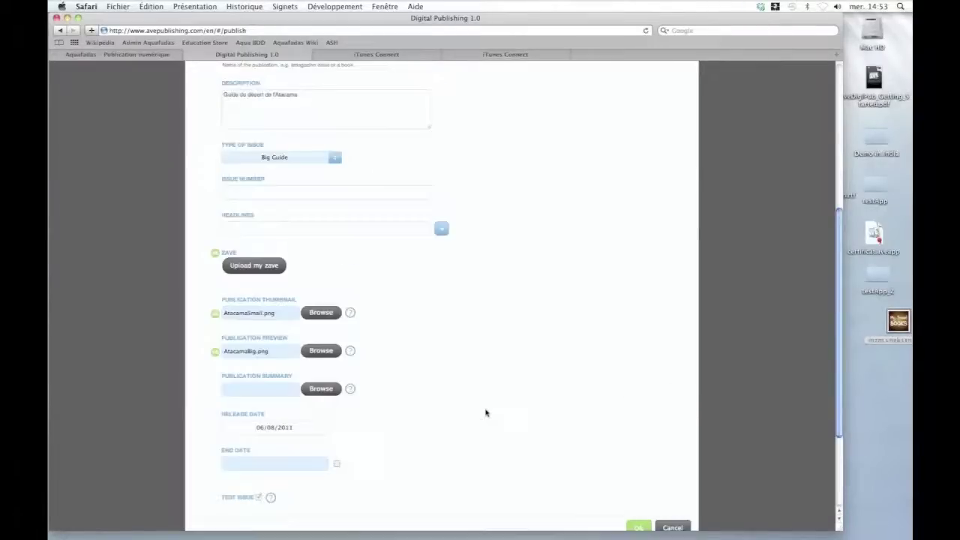
scroll(486, 413, "up", 3)
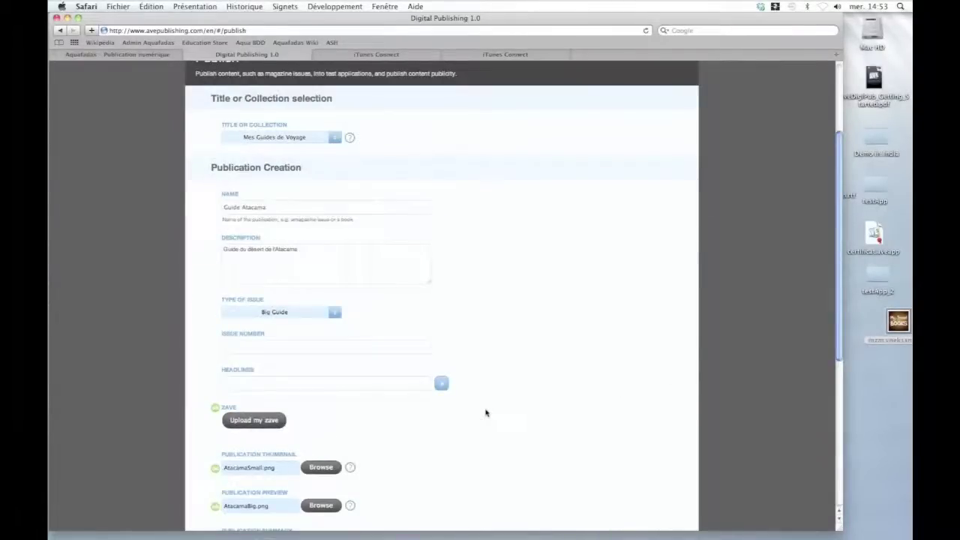
Step: Submit the completed Guide Atacama publication and open the Mes Guides de Voyage application specification
scroll(540, 456, "down", 4)
left_click(638, 459)
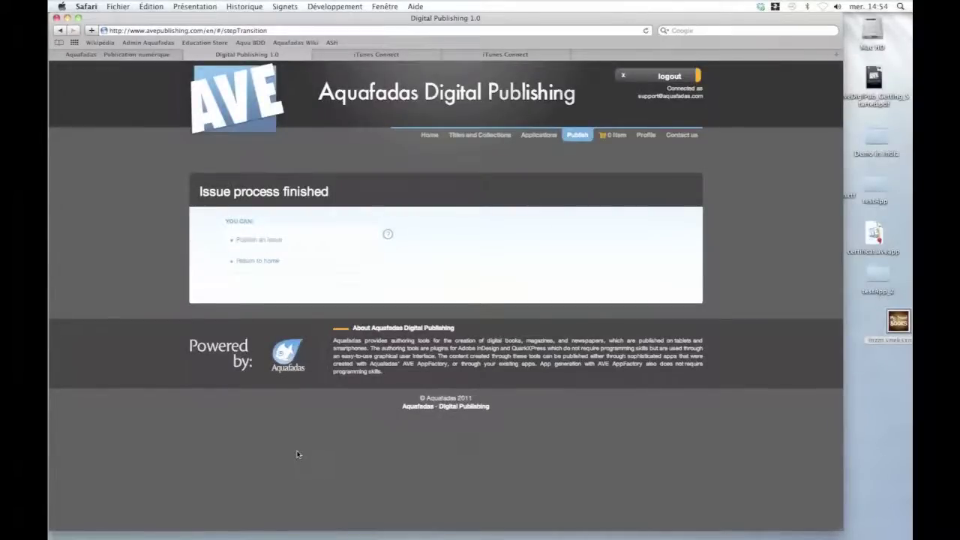
left_click(529, 136)
scroll(244, 229, "down", 2)
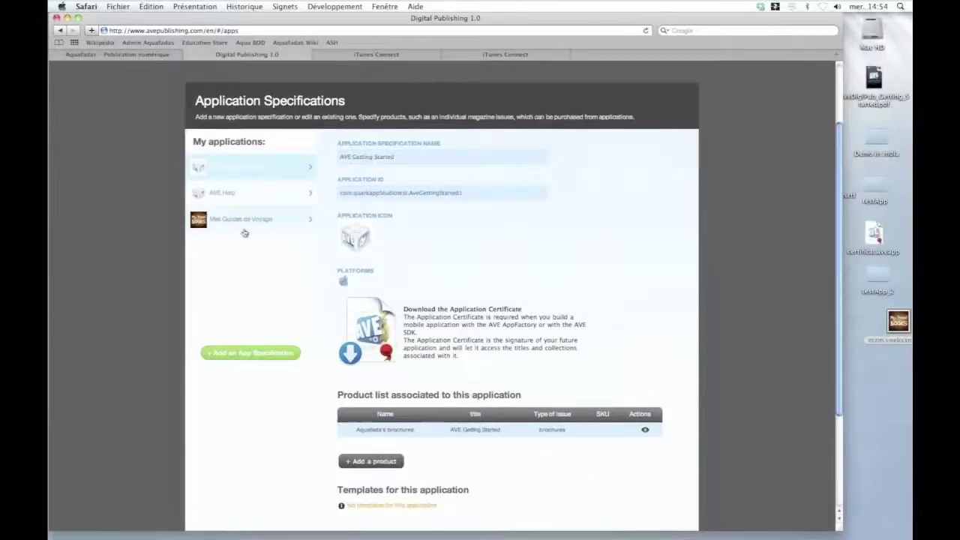
left_click(246, 228)
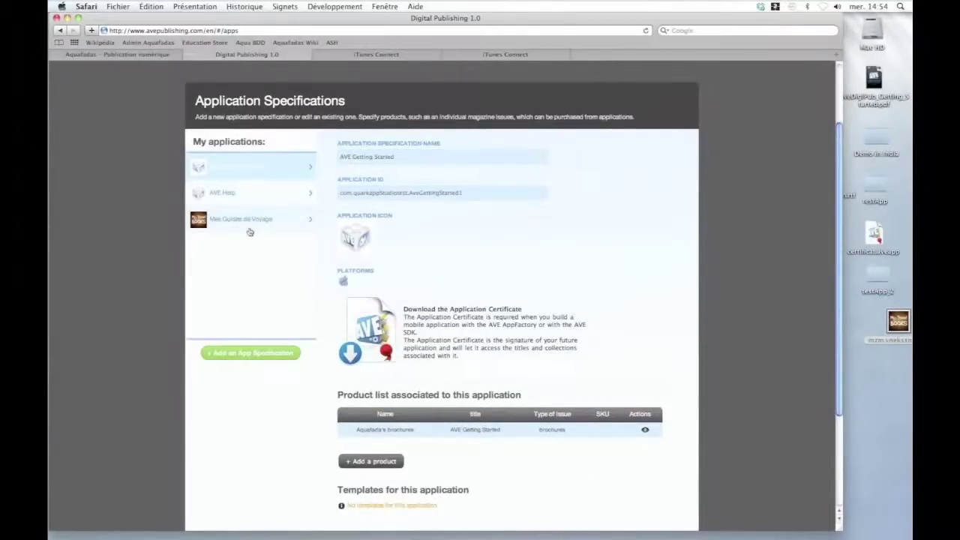
scroll(476, 259, "down", 4)
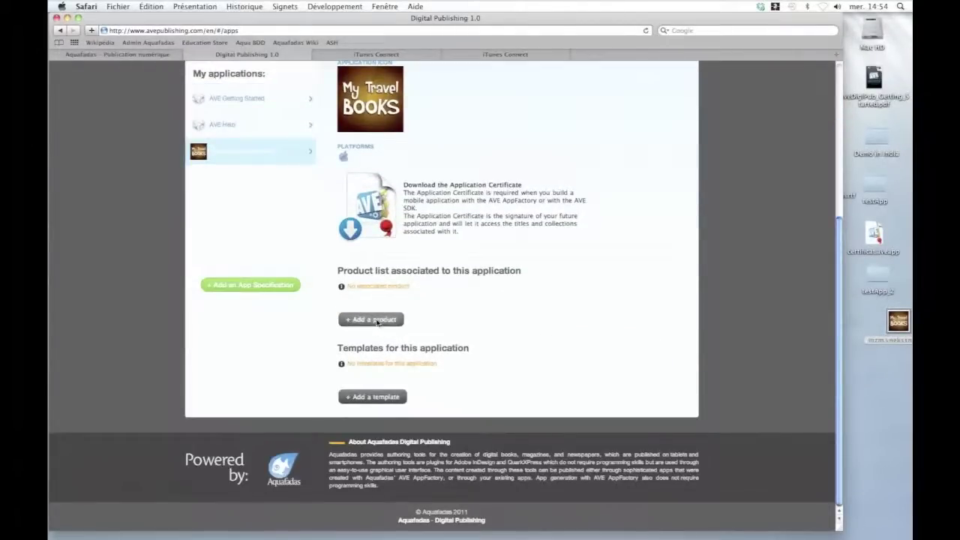
Step: Start a new product for the Mes Guides de Voyage collection with product type issues and the name Big Guide
left_click(369, 319)
left_click(338, 259)
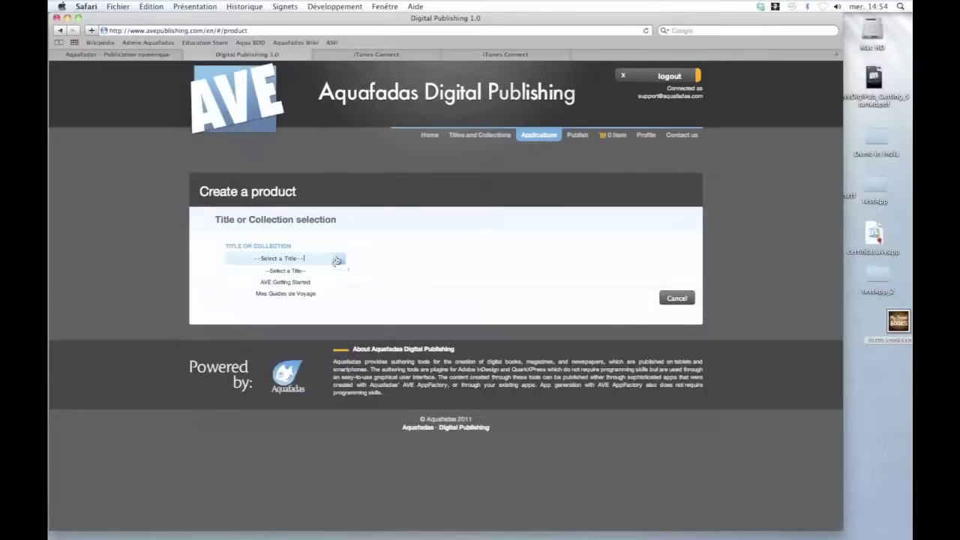
left_click(313, 294)
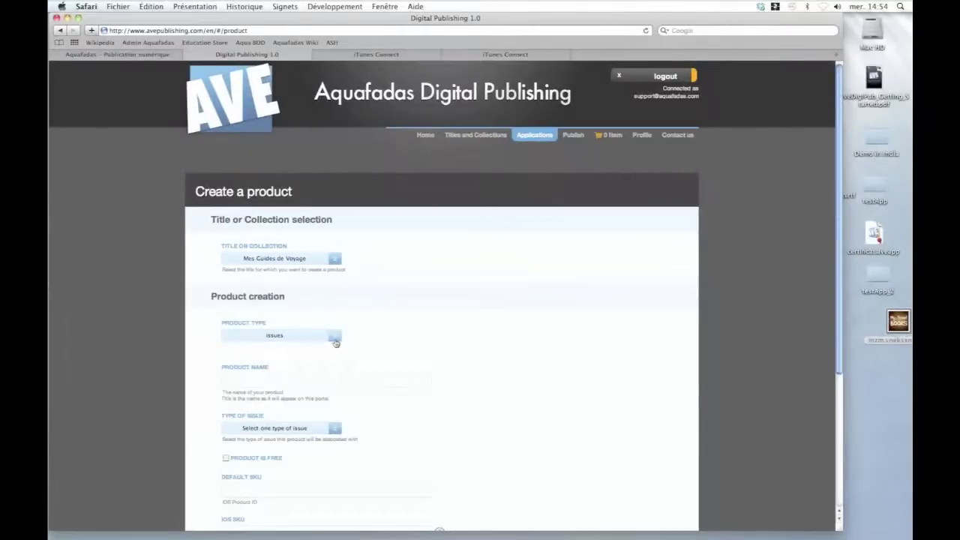
scroll(335, 342, "down", 2)
left_click(333, 279)
left_click(313, 295)
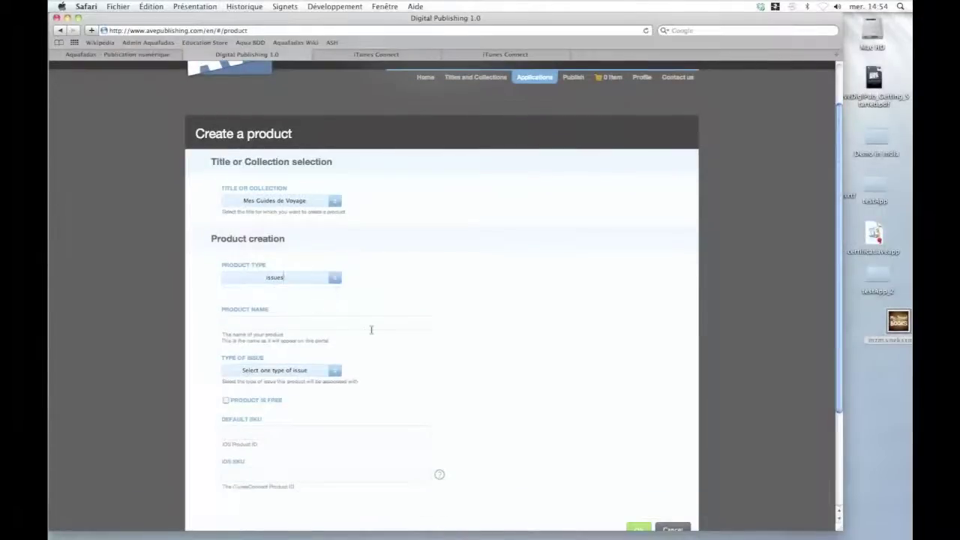
scroll(371, 330, "down", 5)
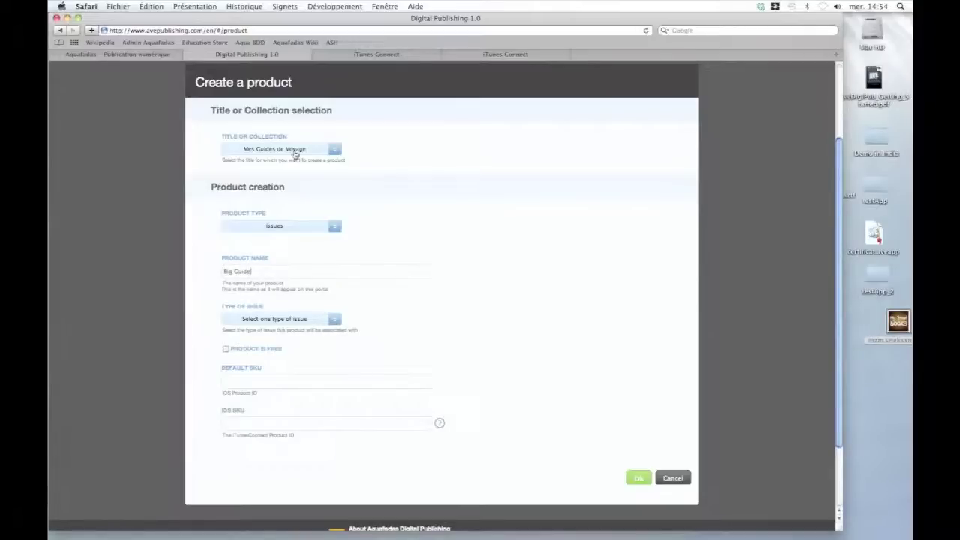
Step: Check the My Travel Books in-app purchases in iTunes Connect and set the new product's type of issue to Big Guide
left_click(366, 54)
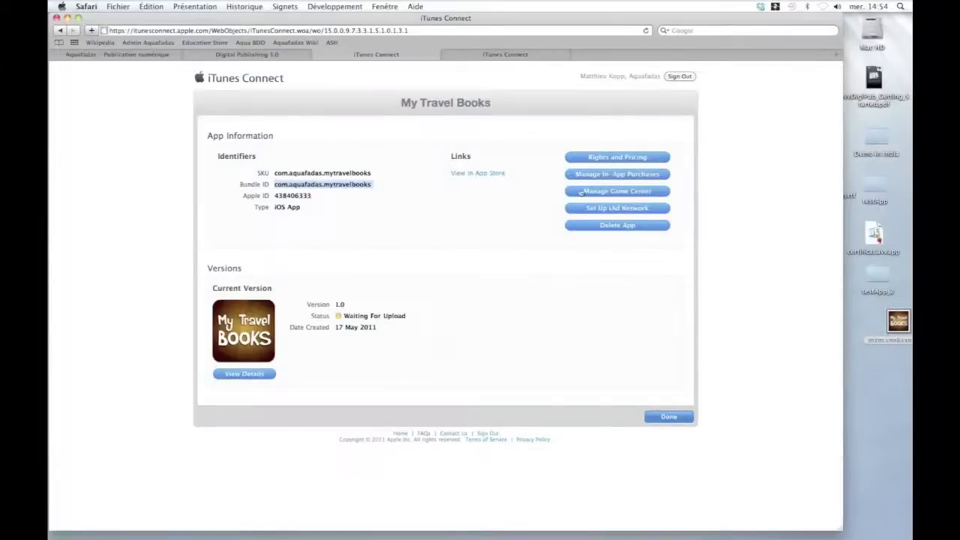
left_click(593, 173)
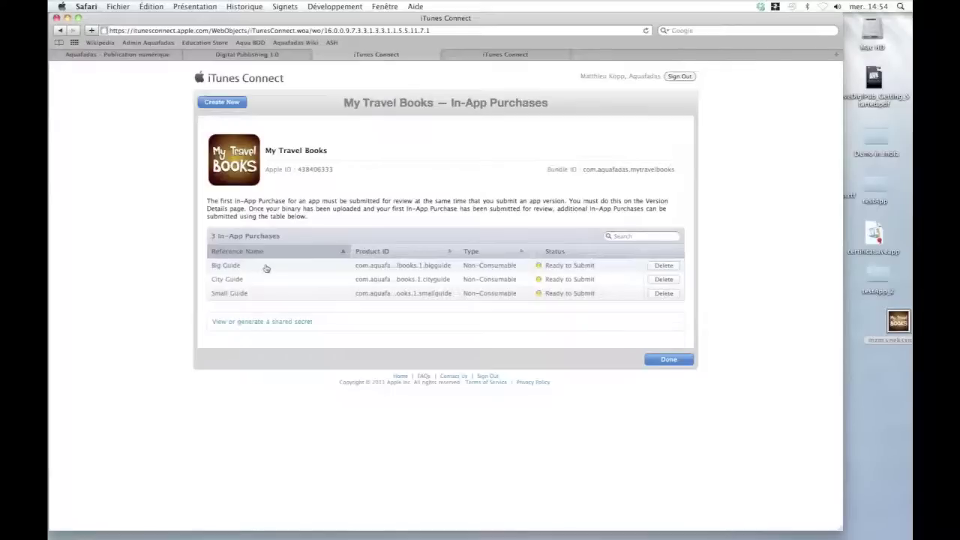
left_click(254, 56)
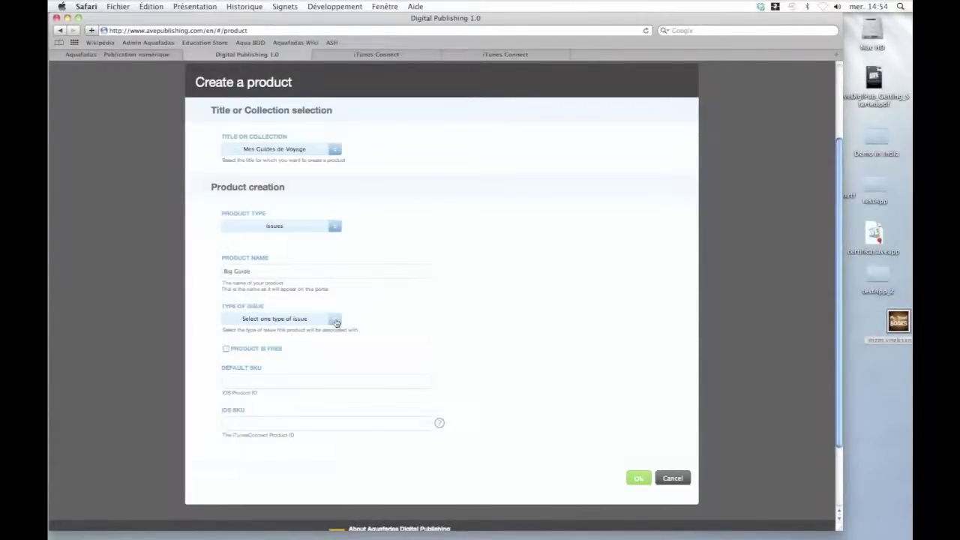
left_click(336, 321)
left_click(288, 356)
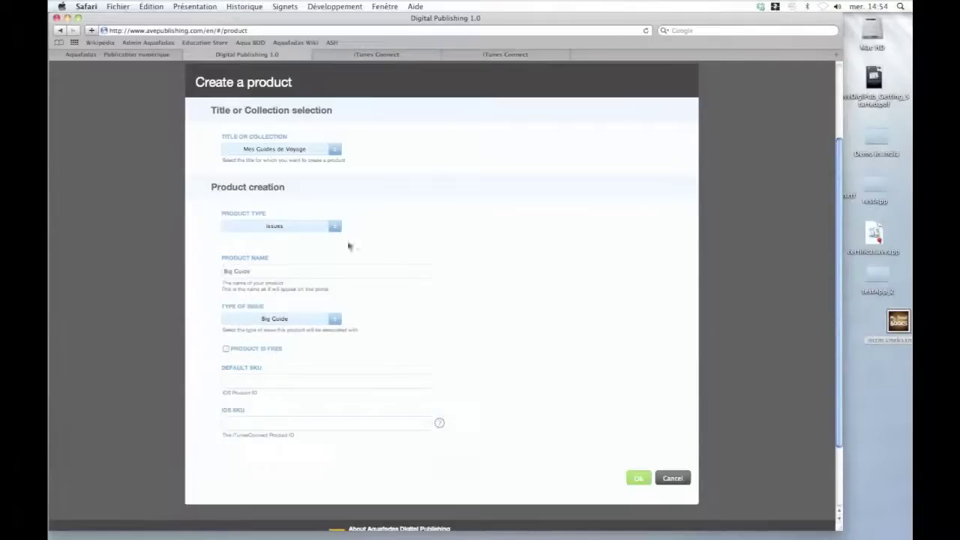
Step: Look up the Big Guide in-app purchase in iTunes Connect and enter its product ID com.aquafadas.mytravelbooks.1.bigguide as the product's default SKU
left_click(342, 54)
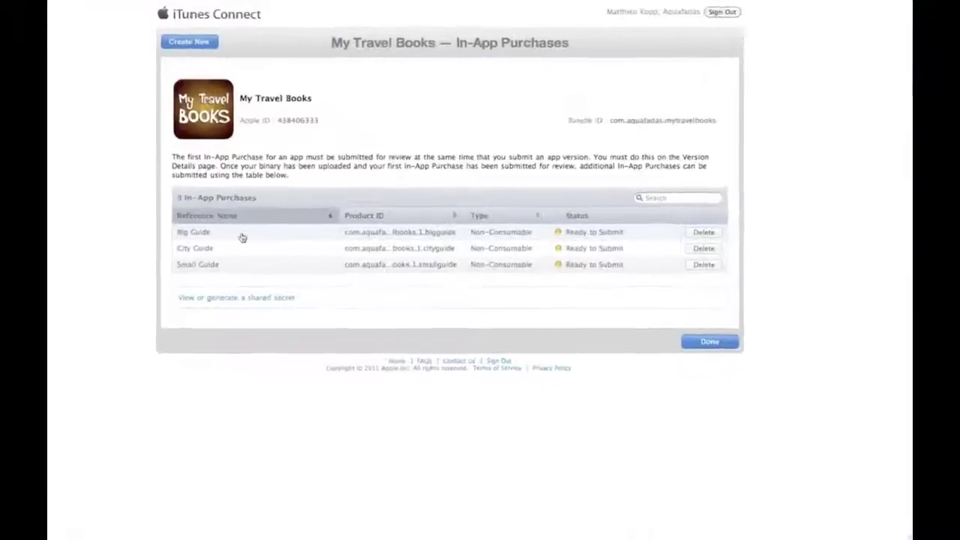
left_click(214, 234)
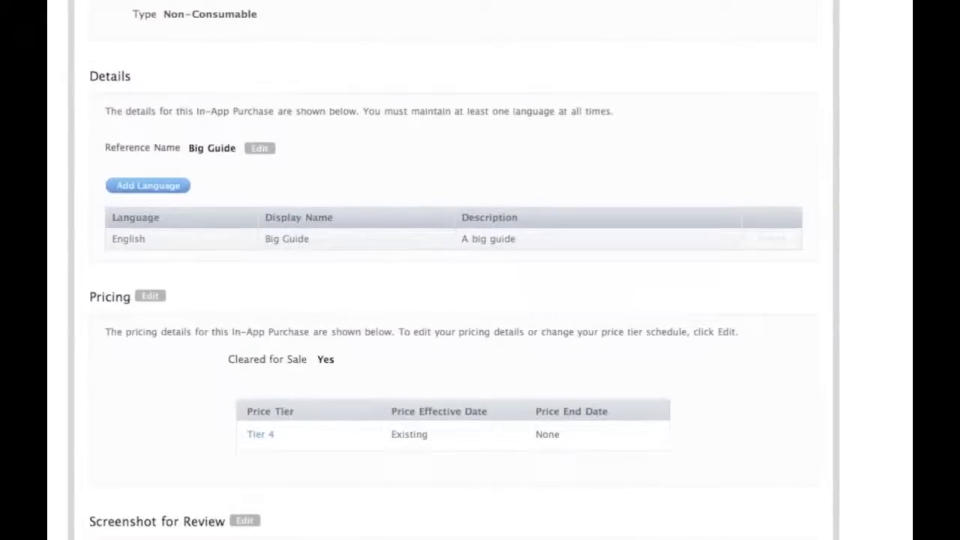
scroll(480, 300, "down", 4)
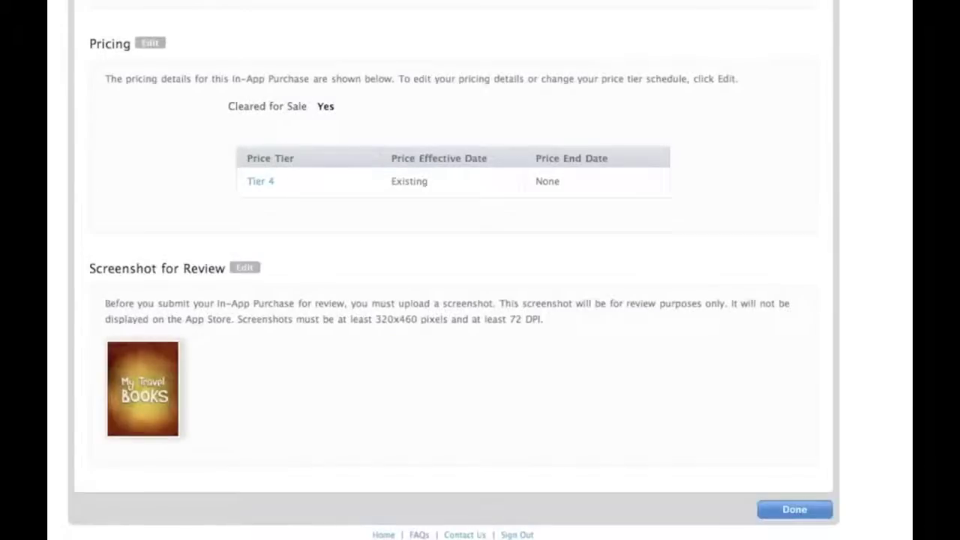
scroll(128, 125, "up", 4)
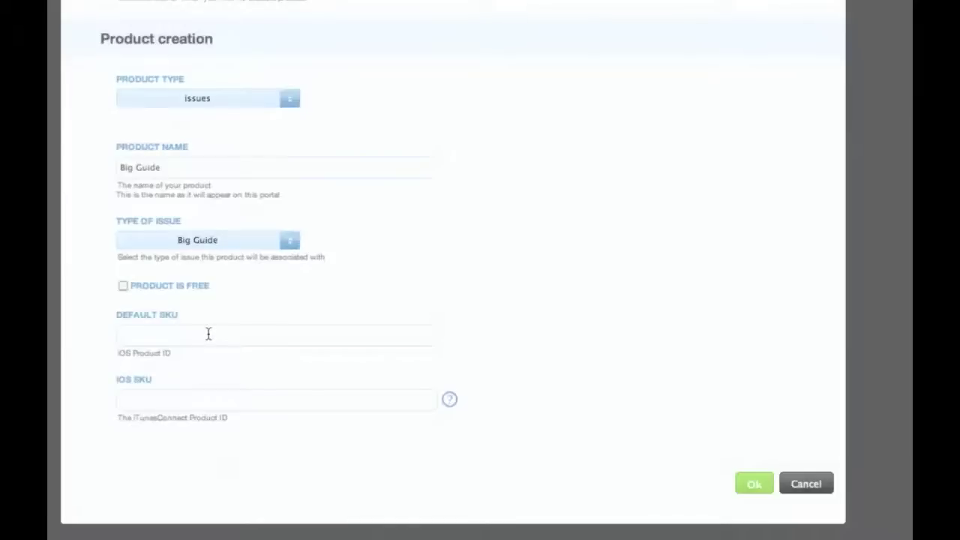
type("com.aquafadas.mytravelbooks.1.bigguide")
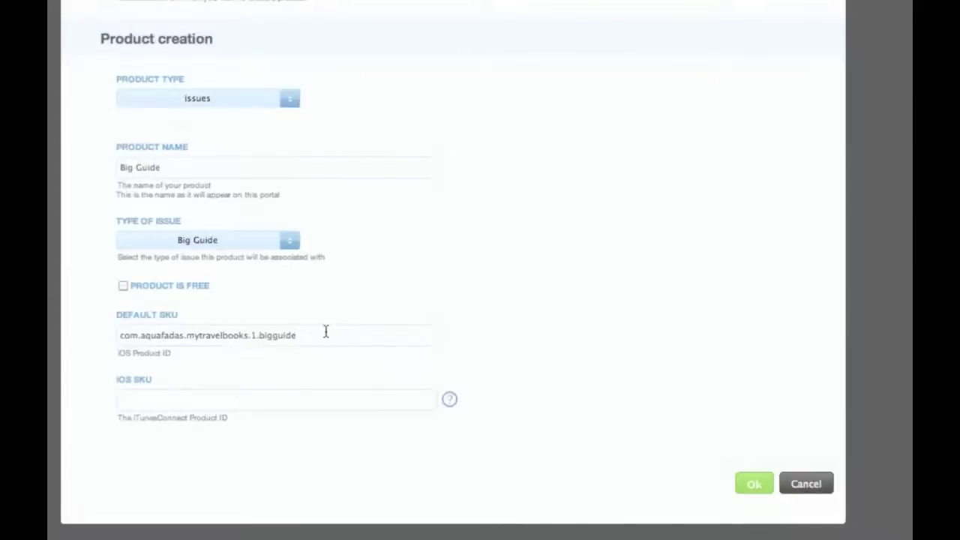
Step: Move com.aquafadas.mytravelbooks.1.bigguide from the default SKU to the iOS SKU
left_click_drag(120, 335, 143, 335)
left_click_drag(310, 336, 81, 346)
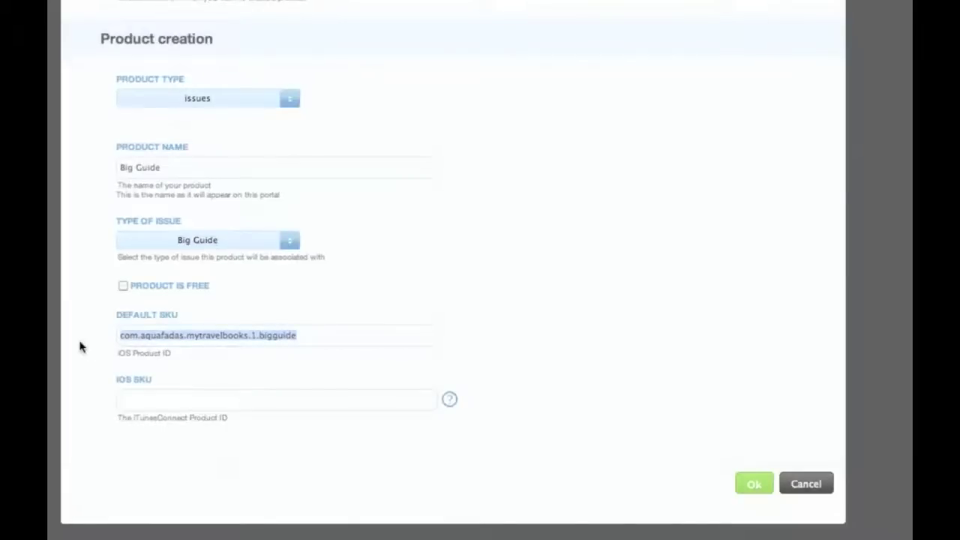
key("super+x")
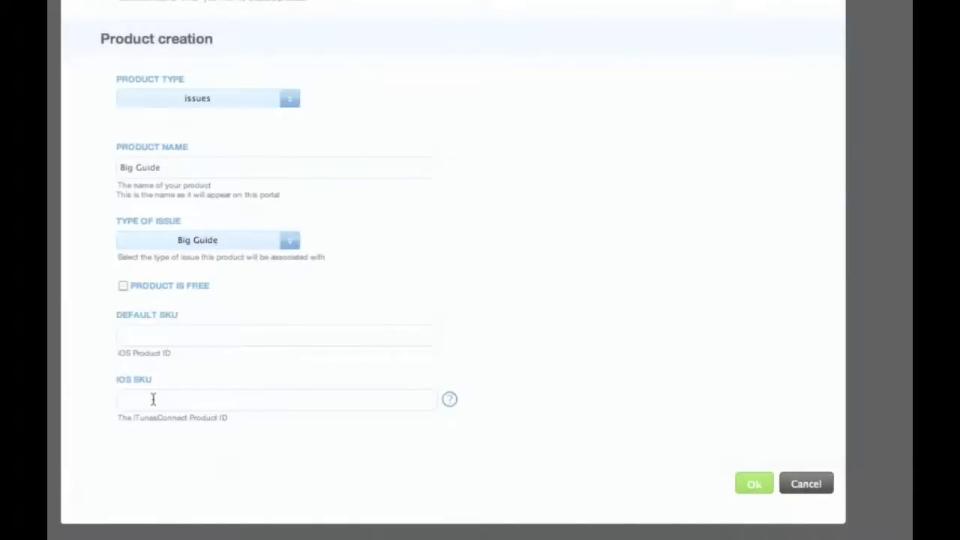
left_click(152, 400)
key("super+v")
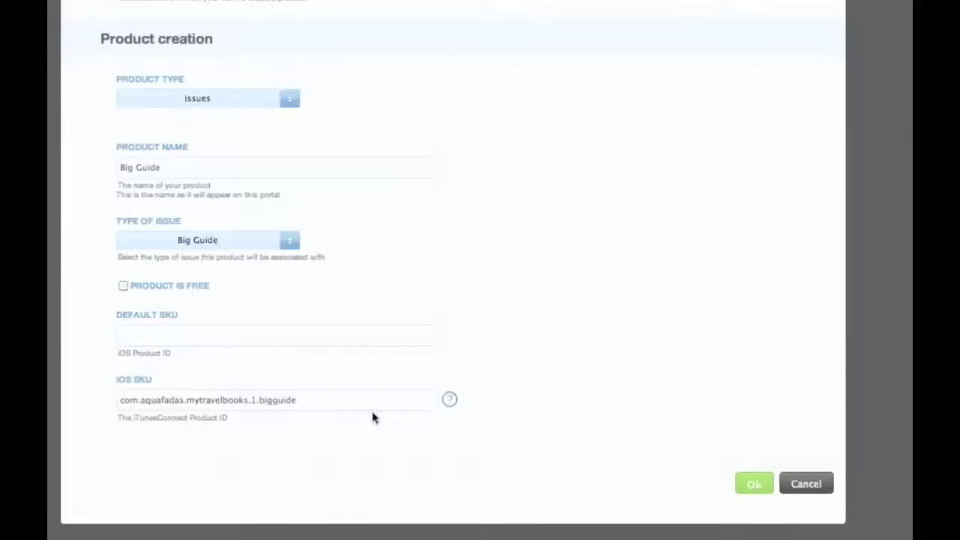
Step: Fill the default SKU with com.aquafadas.mytravelbooks.1.bigguide as well and create the Big Guide product
left_click(755, 484)
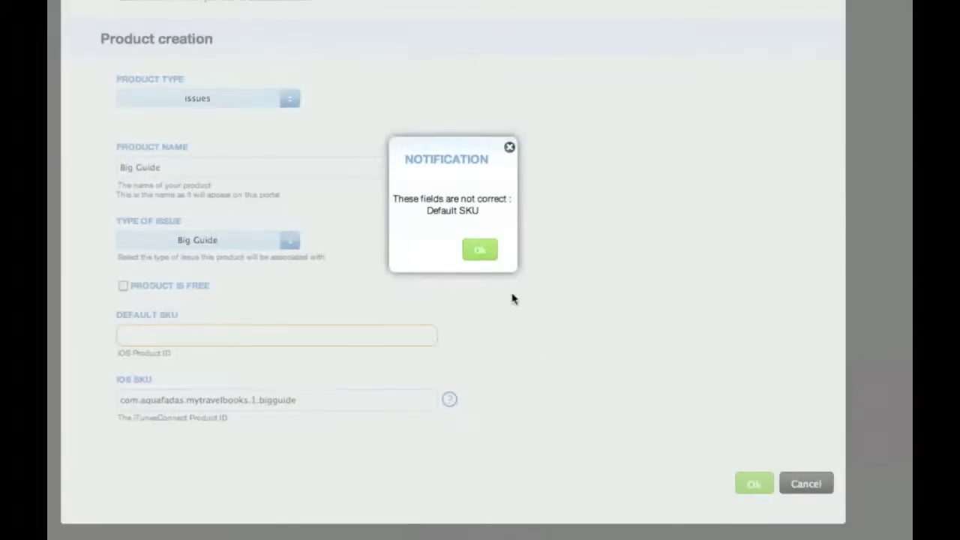
left_click(488, 253)
left_click(218, 337)
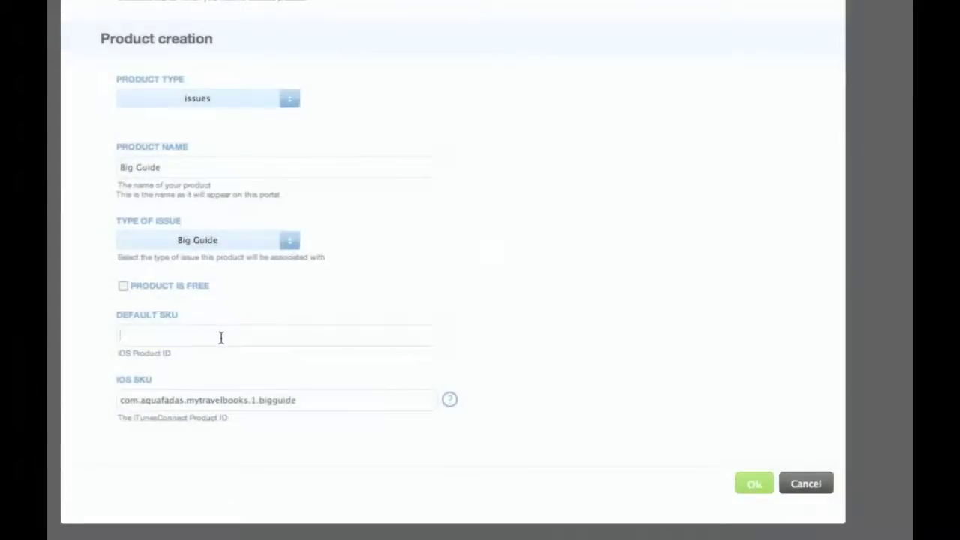
key("super+v")
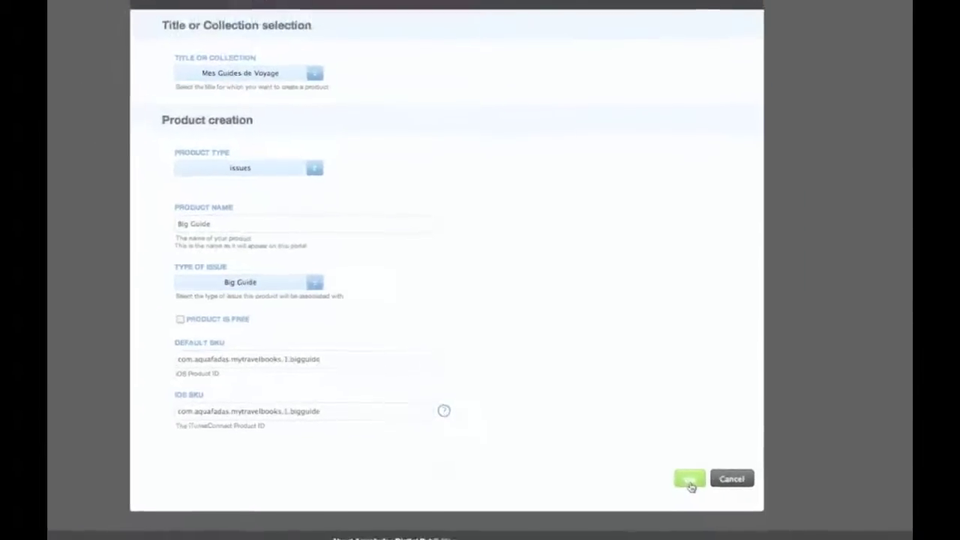
left_click(690, 481)
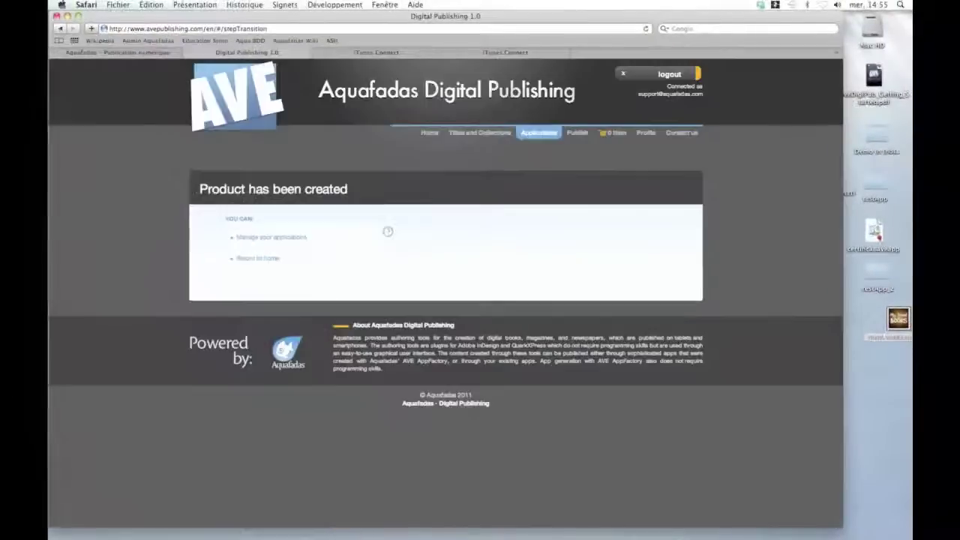
Step: Review the Mes Guides de Voyage collection's details, issue types and publishing licenses
left_click(479, 135)
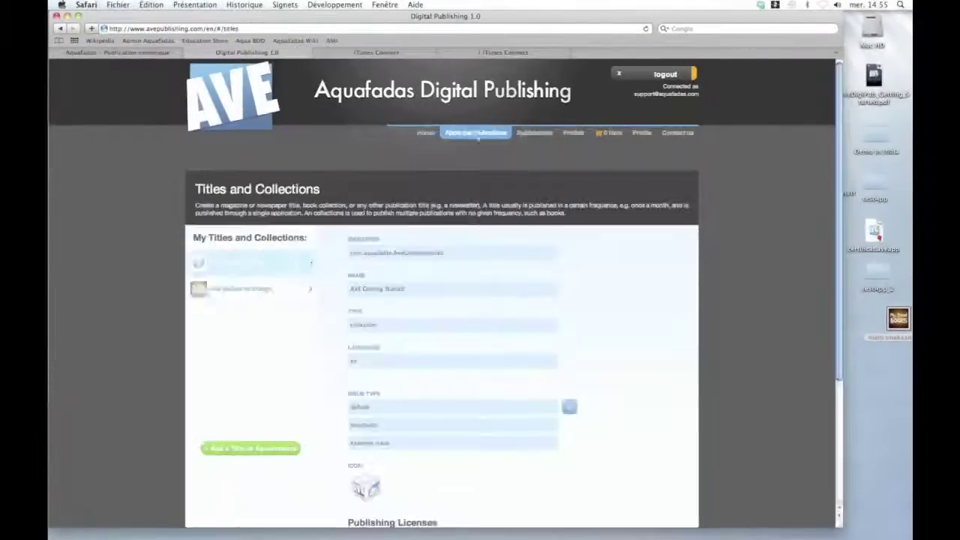
left_click(270, 292)
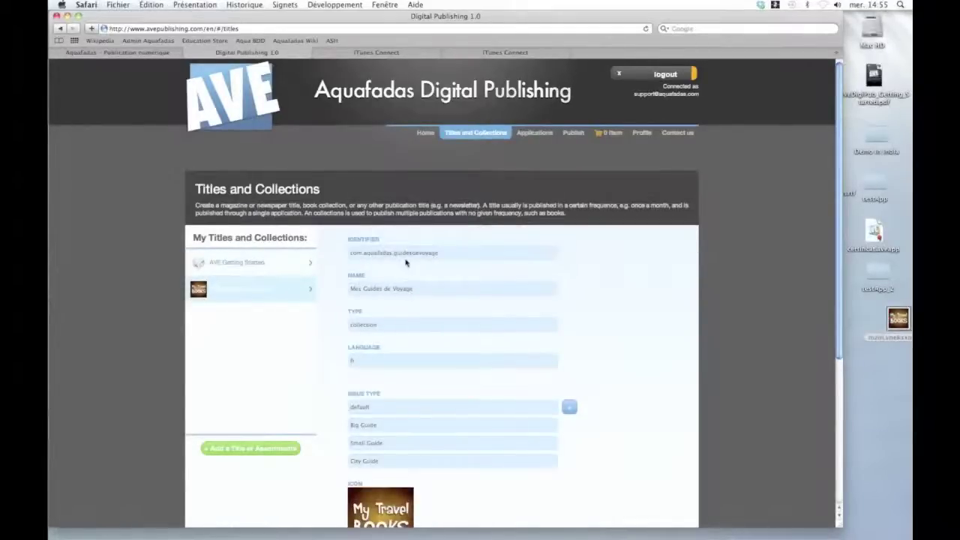
scroll(405, 263, "down", 3)
scroll(406, 263, "down", 2)
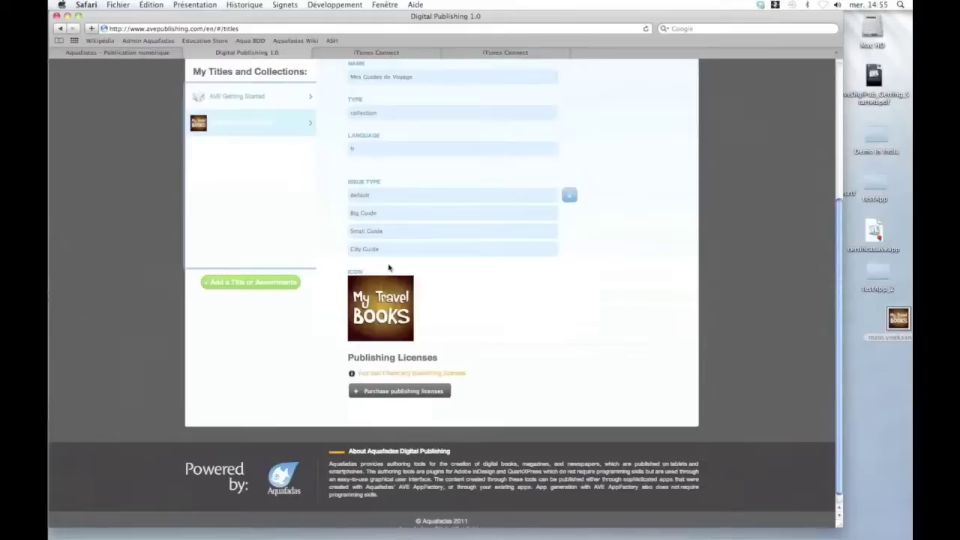
scroll(388, 266, "up", 4)
Step: Review the Mes Guides de Voyage application's product list and compare it with the Big Guide in-app purchase in iTunes Connect
left_click(545, 99)
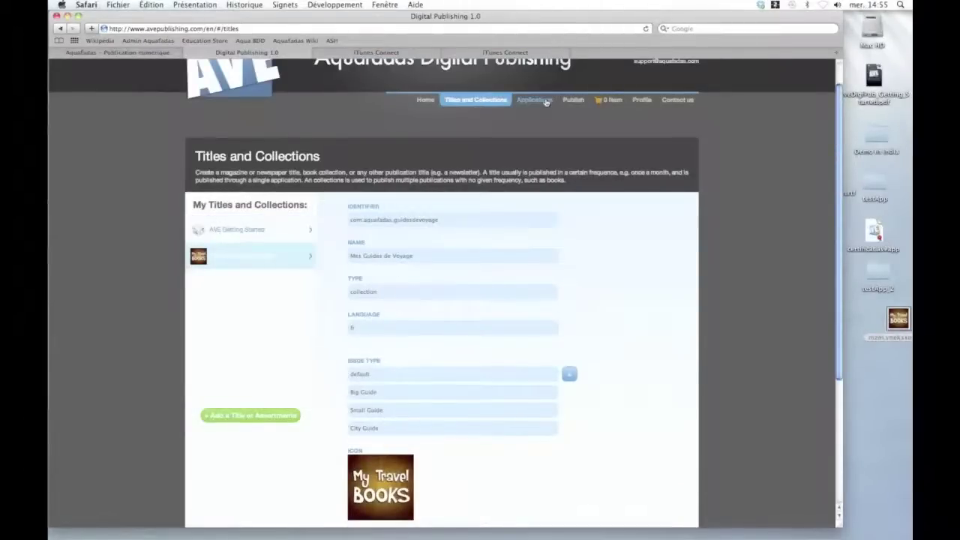
scroll(368, 209, "down", 3)
left_click(248, 148)
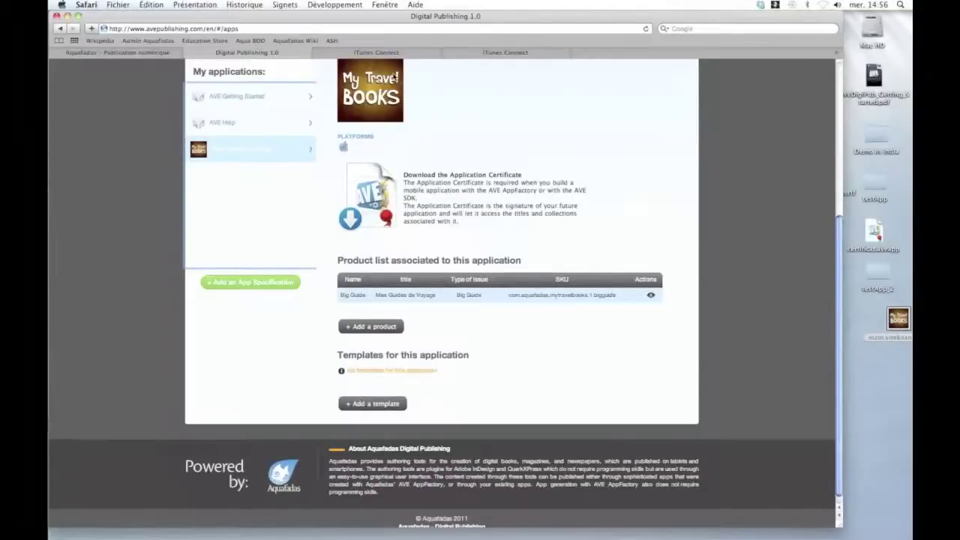
left_click(438, 53)
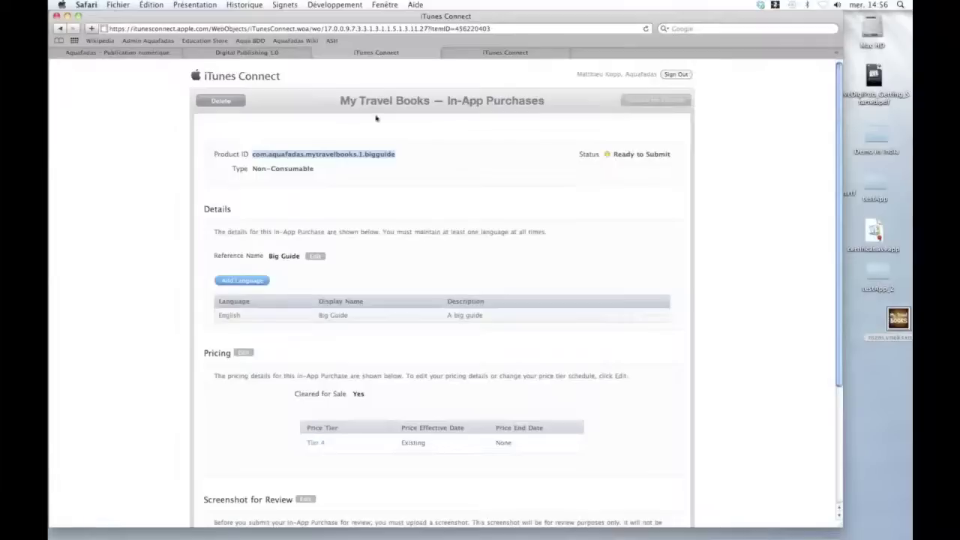
left_click(267, 55)
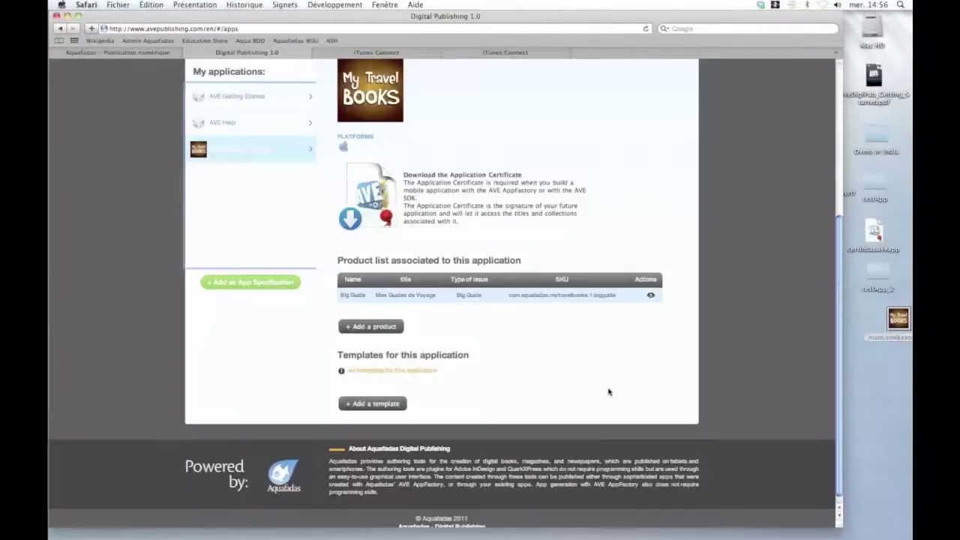
Step: Download the Mes Guides de Voyage application certificate and dismiss the downloads window
scroll(591, 377, "up", 2)
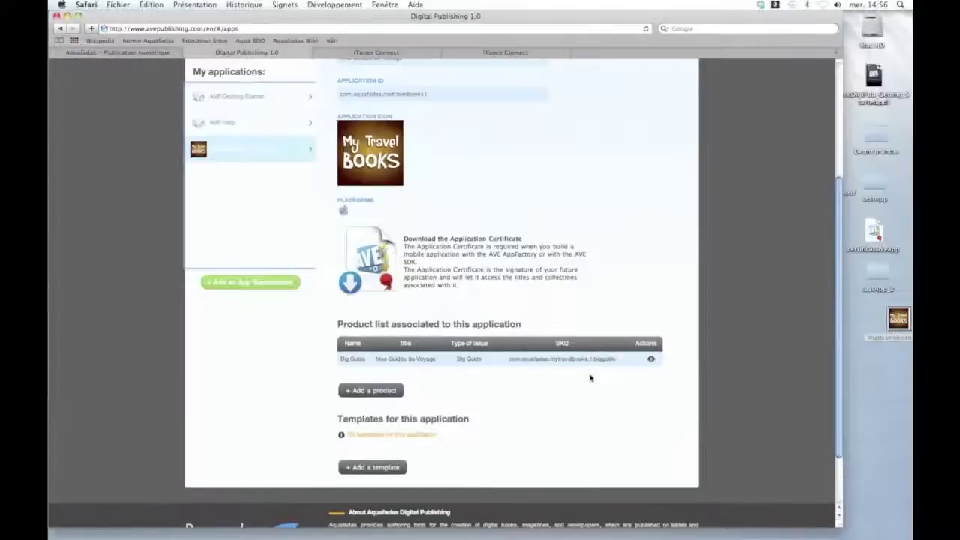
left_click(355, 280)
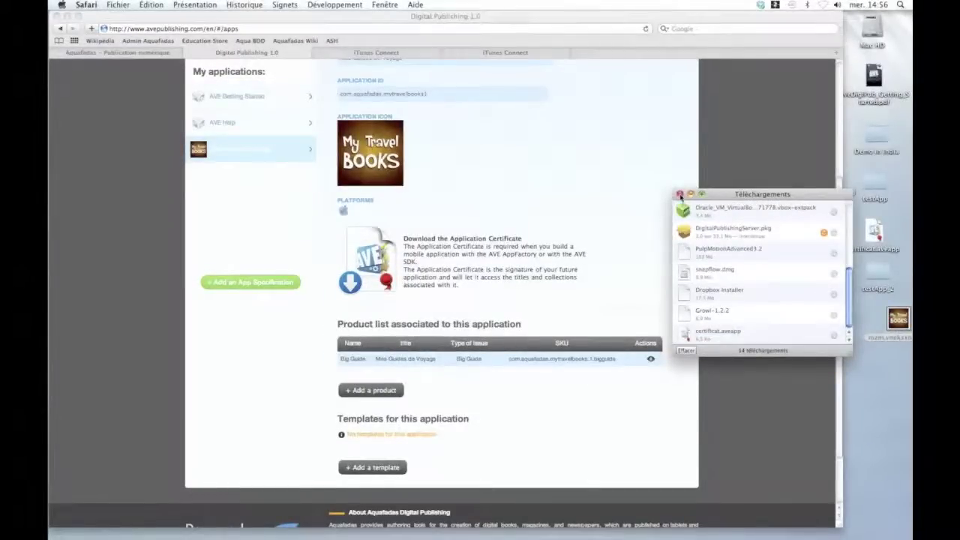
left_click(680, 194)
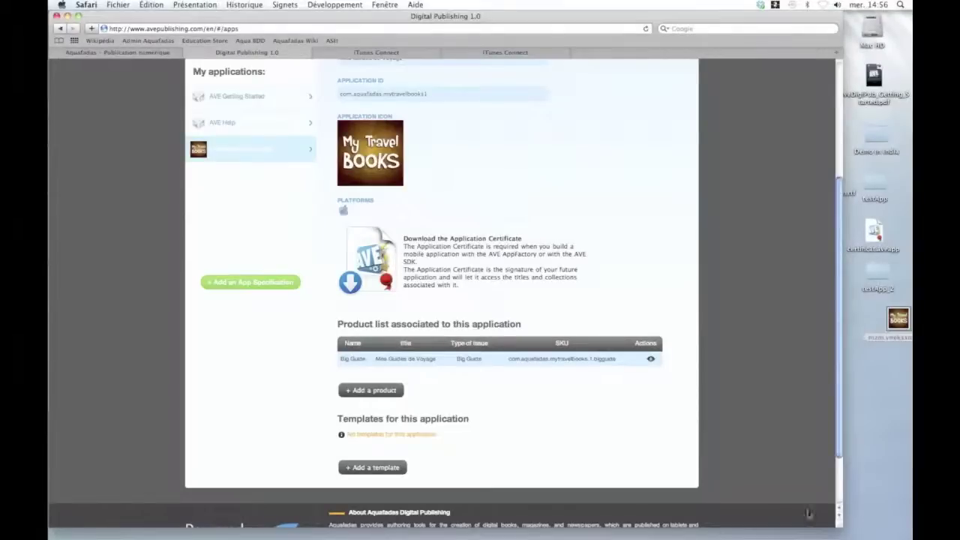
Step: Switch to AVE AppFactory with a new untitled project
mouse_move(417, 530)
left_click(391, 518)
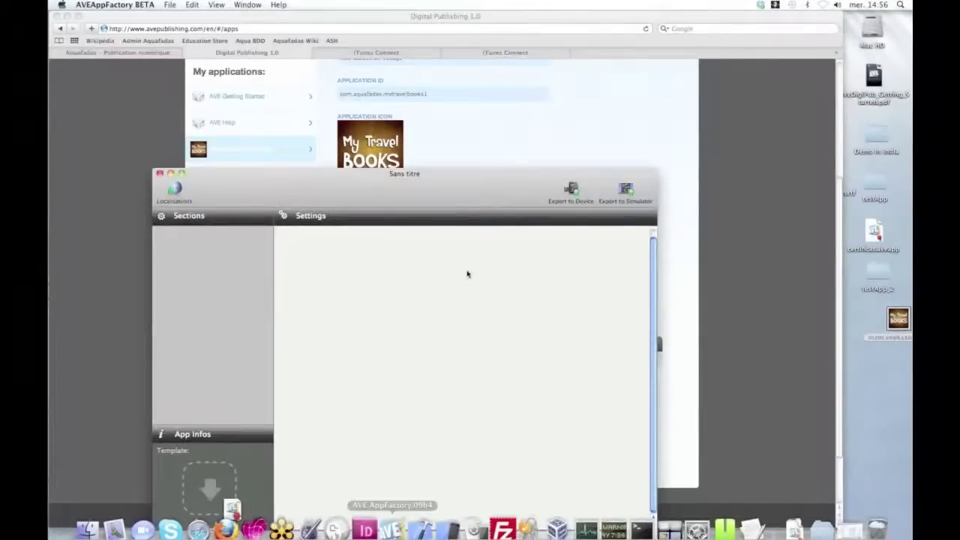
Step: Compare the Simple Kiosk and ZAVE Reader templates, and base the new project on the My Great Bookstore template
left_click_drag(467, 200, 609, 158)
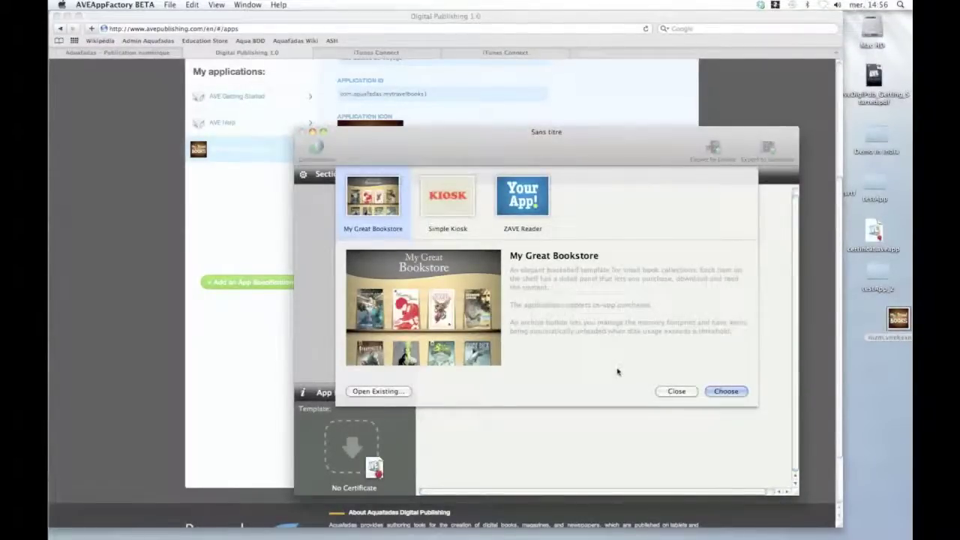
left_click(446, 196)
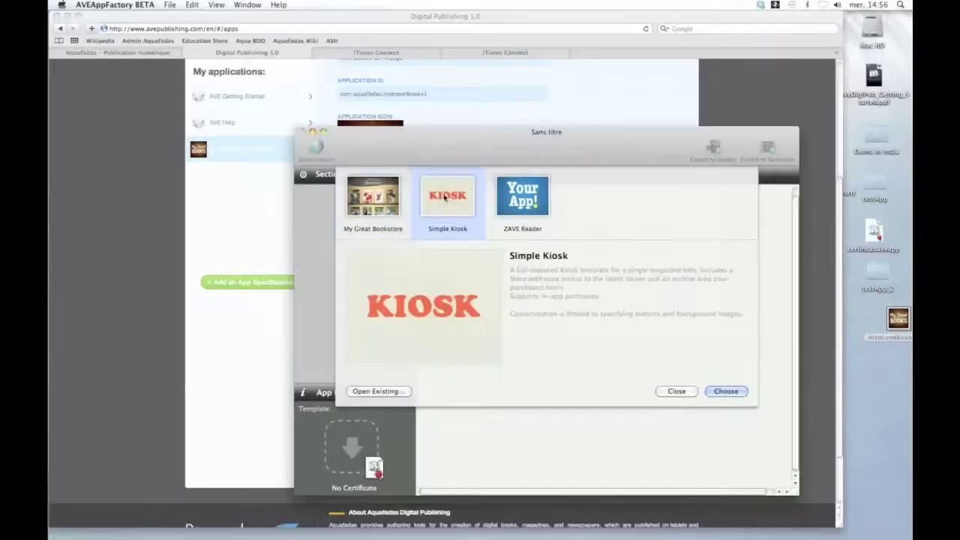
left_click(393, 200)
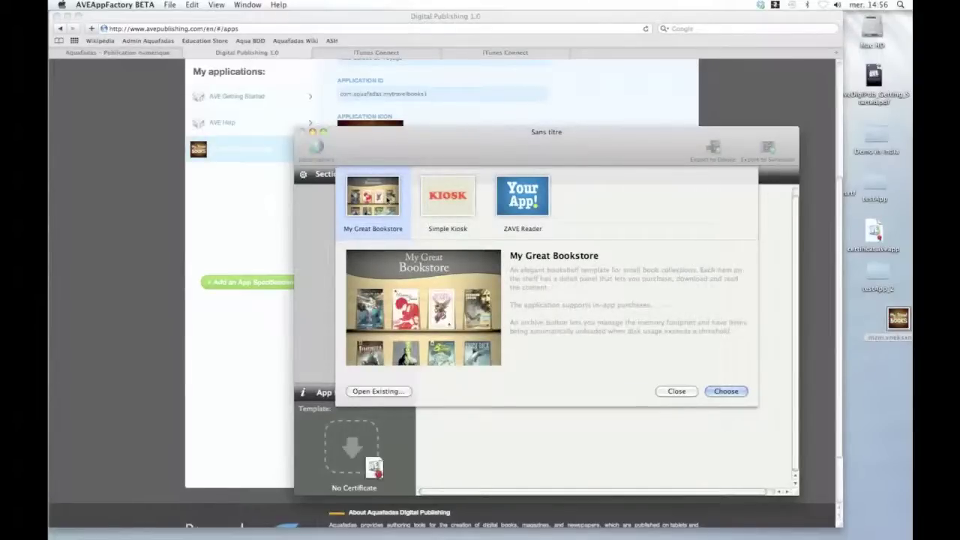
left_click(452, 209)
left_click(363, 214)
left_click(449, 218)
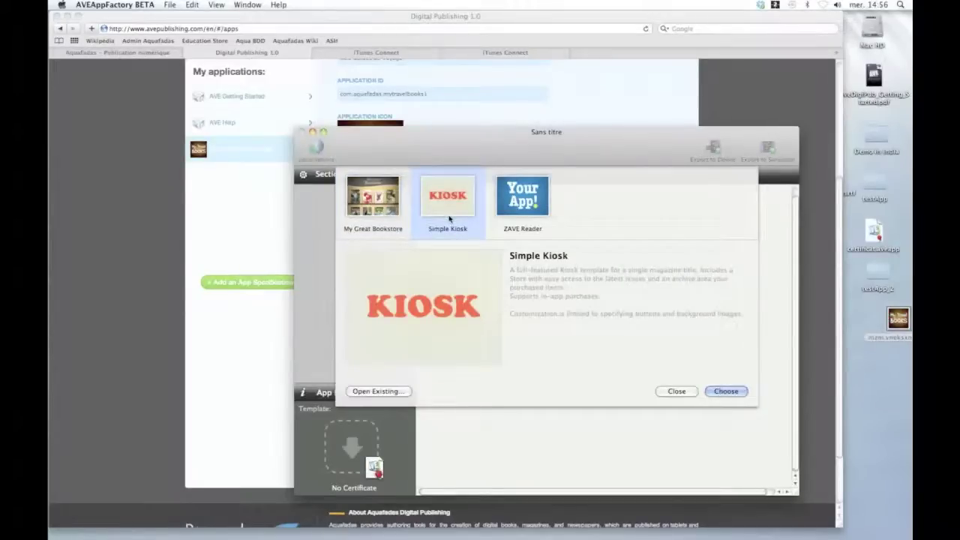
left_click(536, 203)
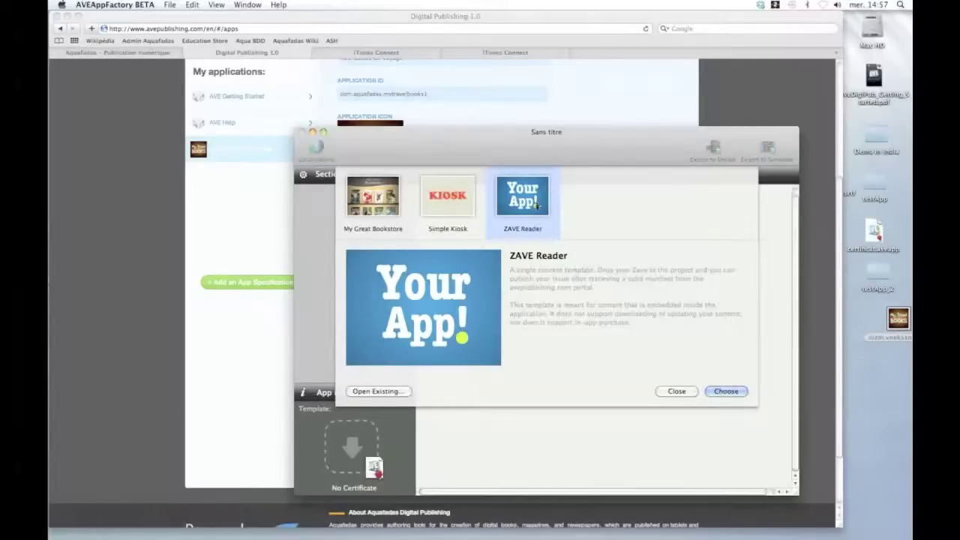
left_click(362, 211)
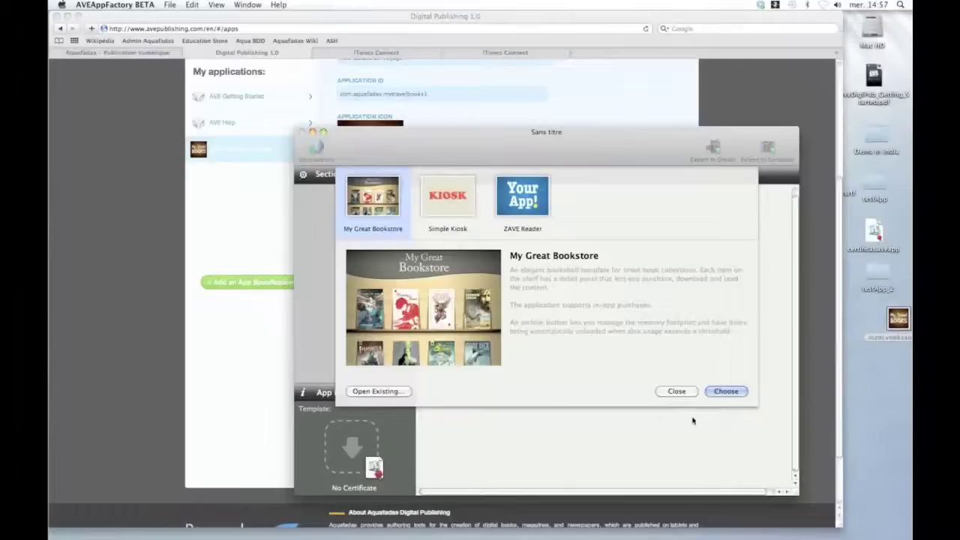
left_click(739, 396)
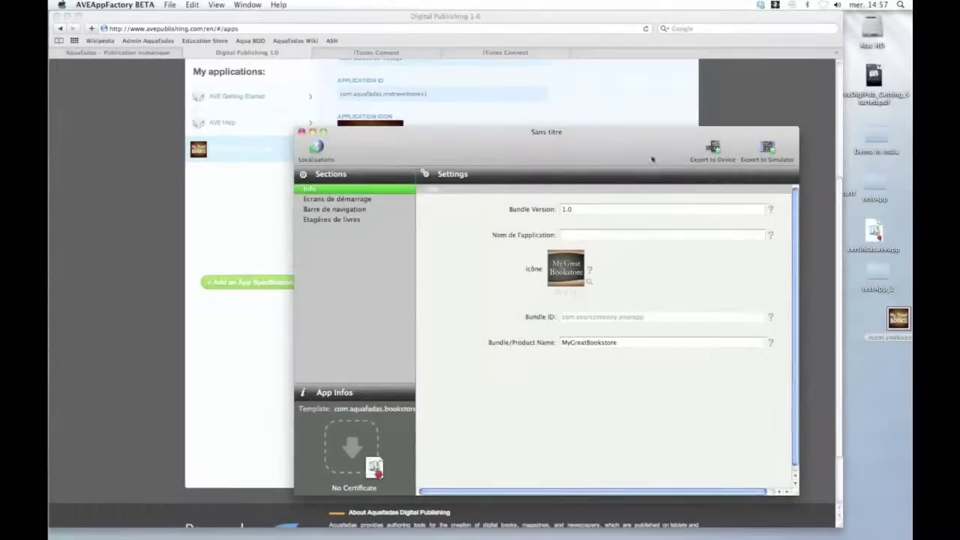
Step: Place the downloaded application certificate on the desktop and assign it to the bookstore project
left_click_drag(592, 143, 673, 153)
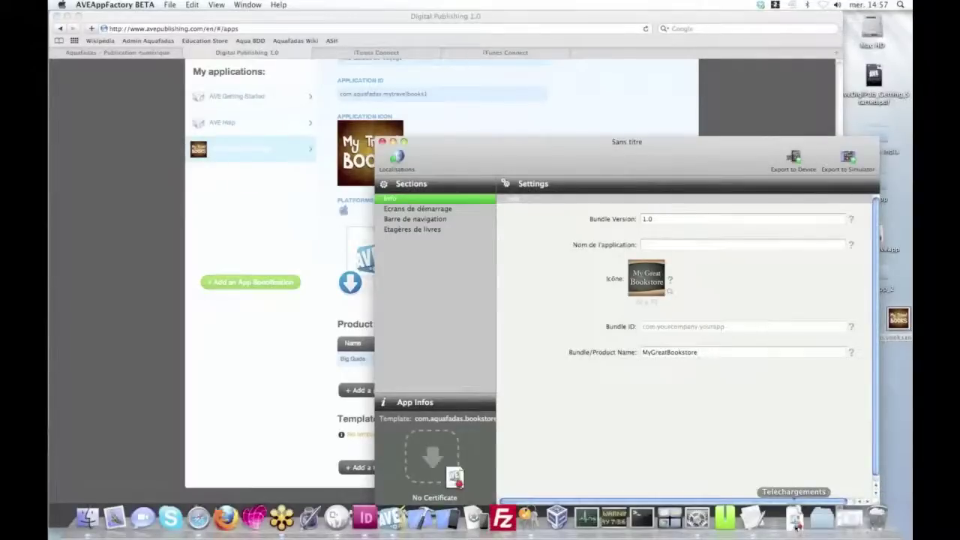
left_click(793, 518)
left_click_drag(795, 491, 904, 378)
left_click(344, 224)
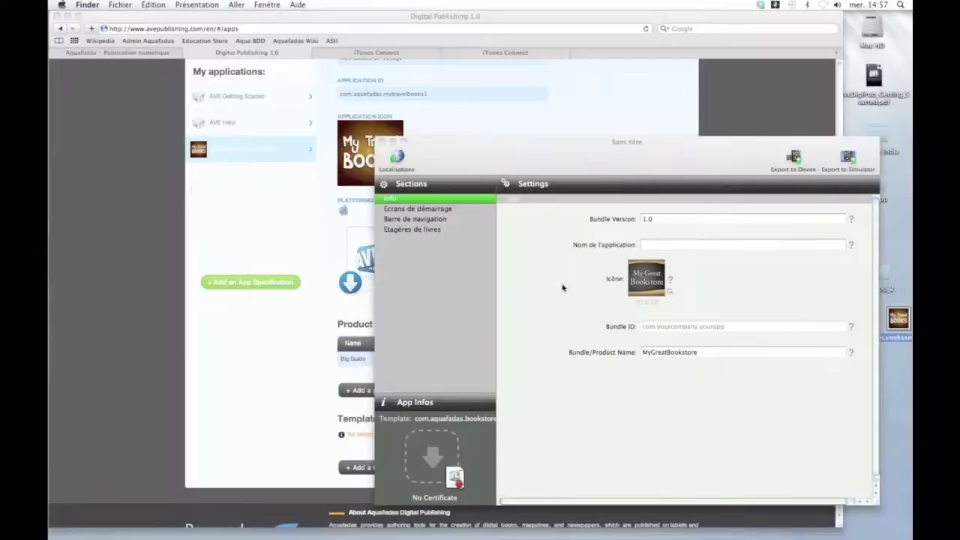
left_click_drag(748, 155, 715, 155)
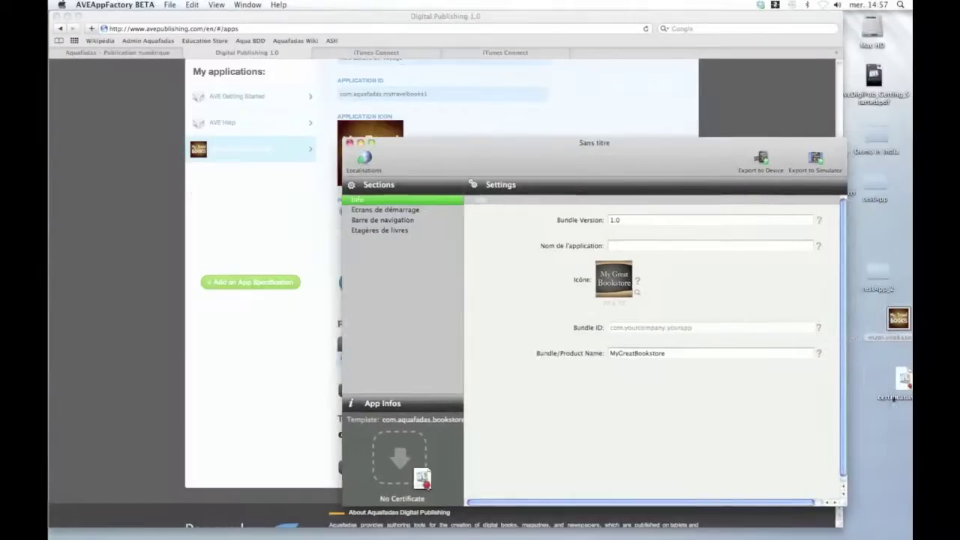
left_click_drag(900, 383, 411, 461)
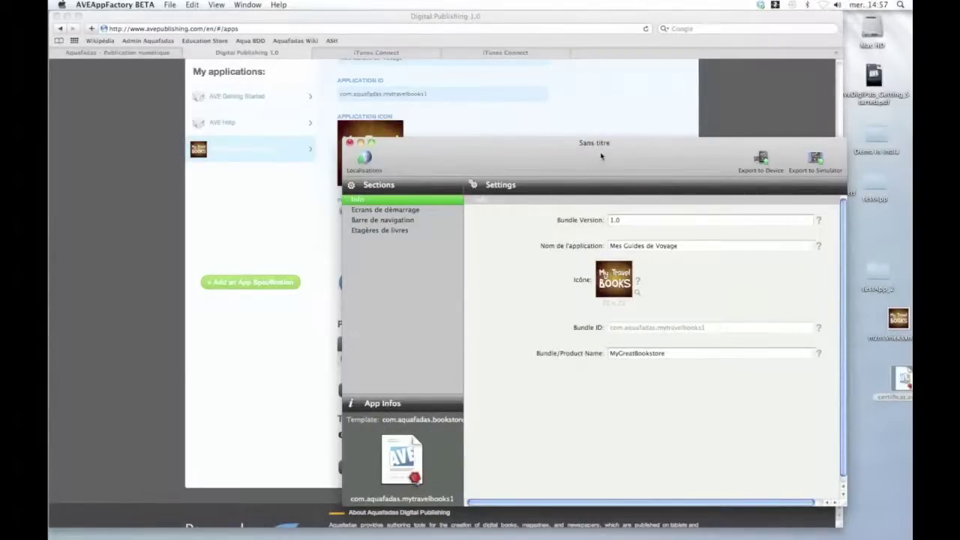
left_click_drag(601, 156, 606, 150)
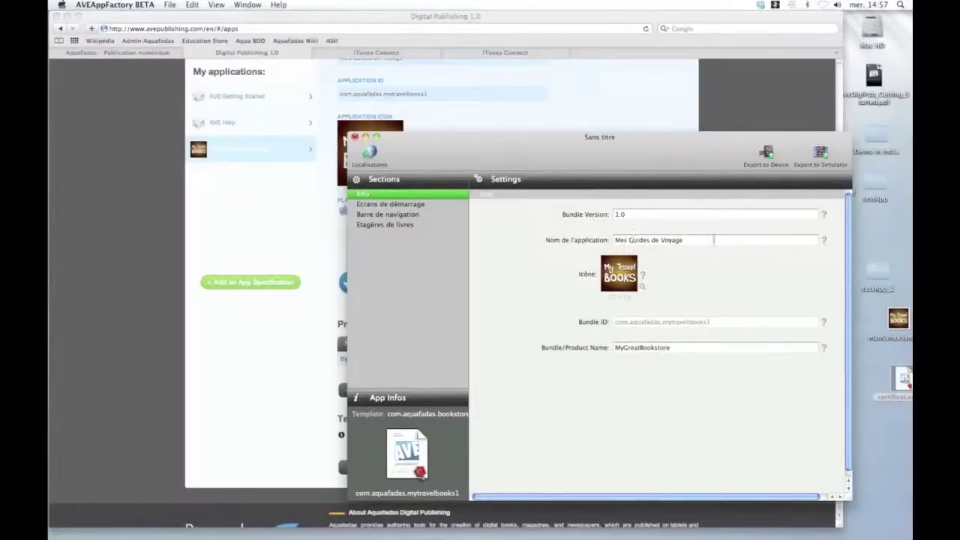
left_click(252, 22)
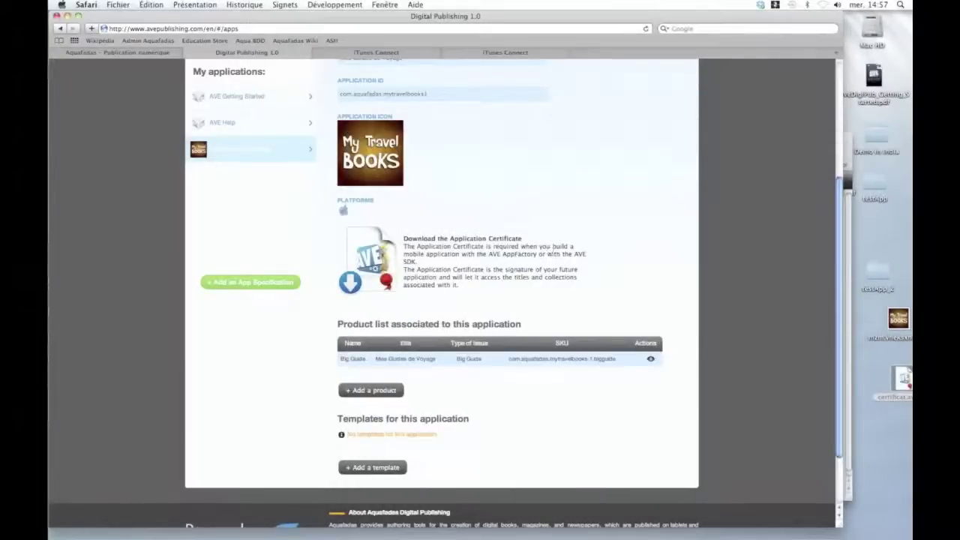
left_click(847, 141)
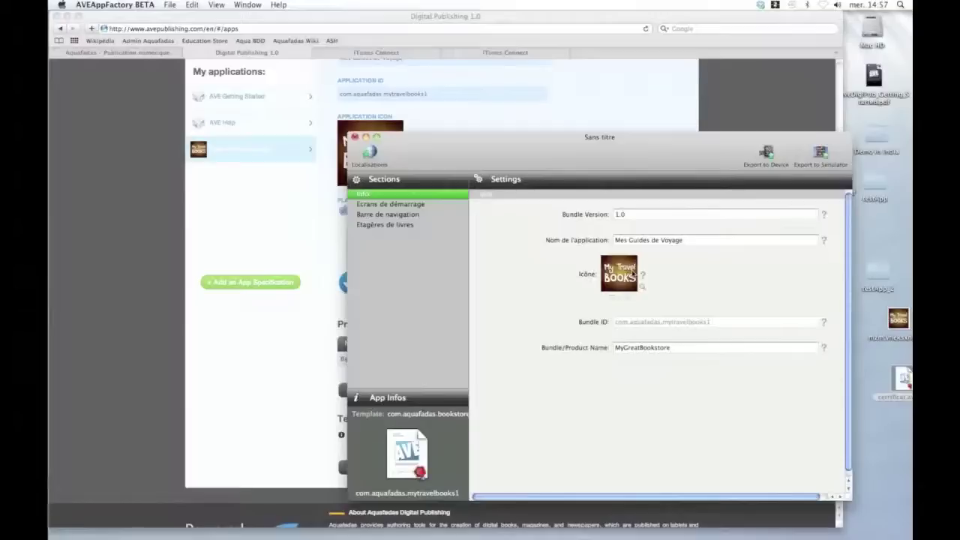
left_click(767, 156)
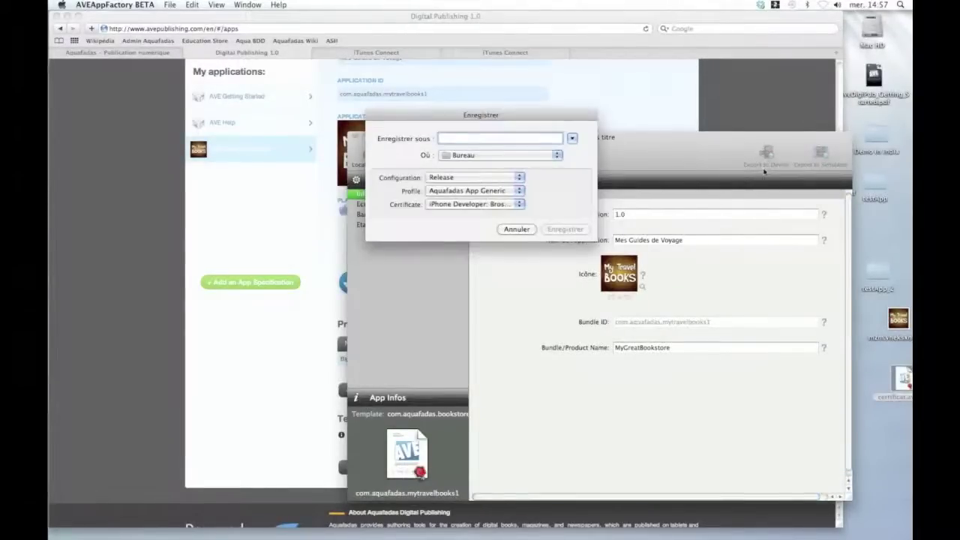
left_click(516, 230)
Step: Export the bookstore project to the iOS simulator and rotate the simulated iPad to landscape
left_click(820, 154)
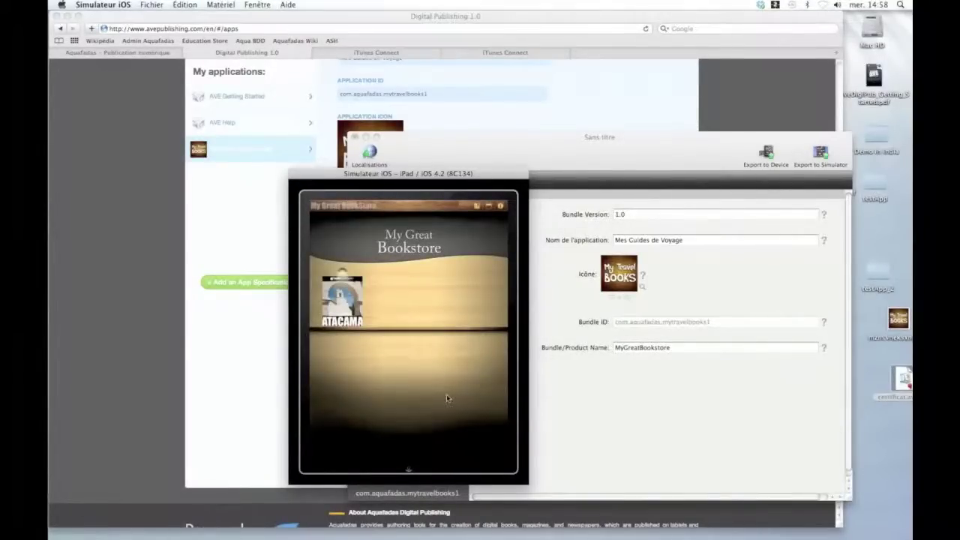
key("super+Right")
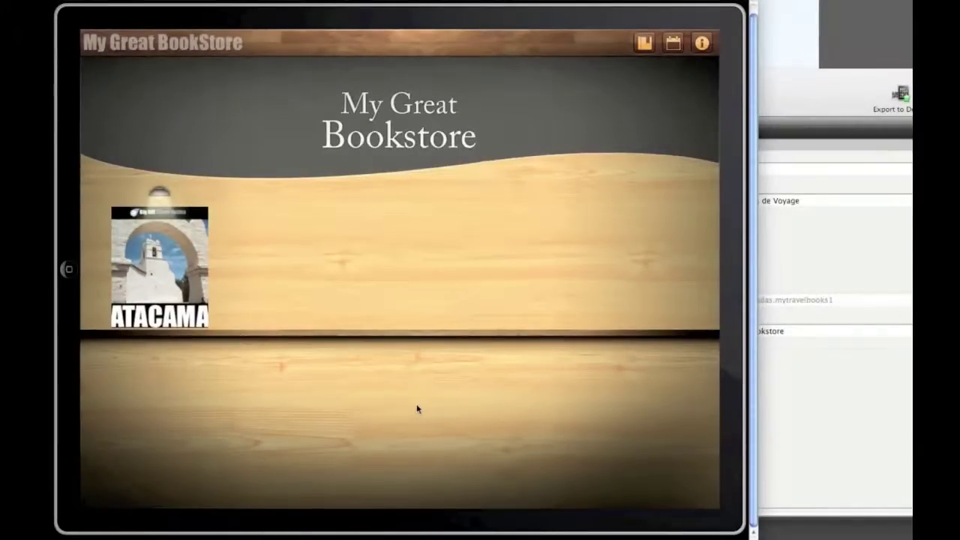
Step: Buy the Guide Atacama test issue in the simulated bookstore, bypassing the AppStore, and download it
left_click(182, 285)
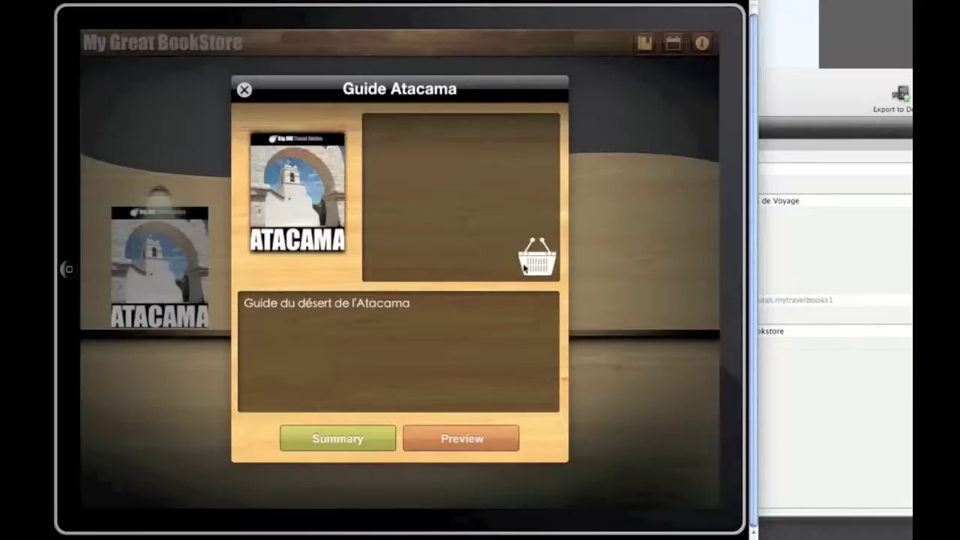
left_click(244, 91)
left_click(547, 264)
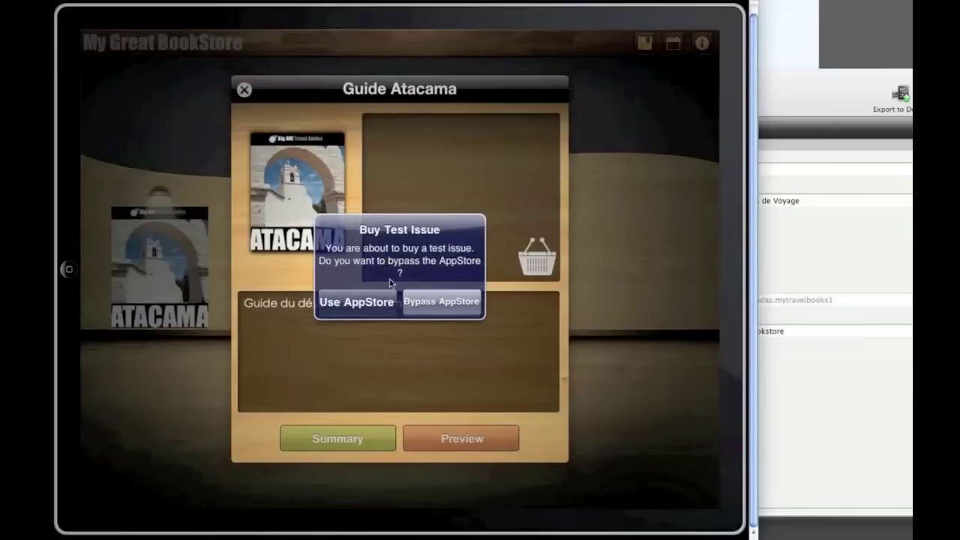
left_click(455, 311)
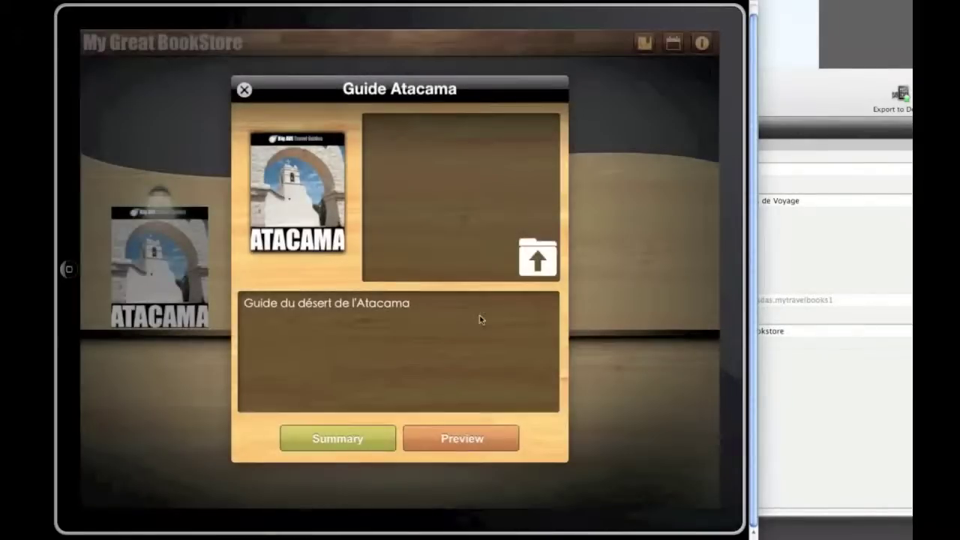
left_click(546, 269)
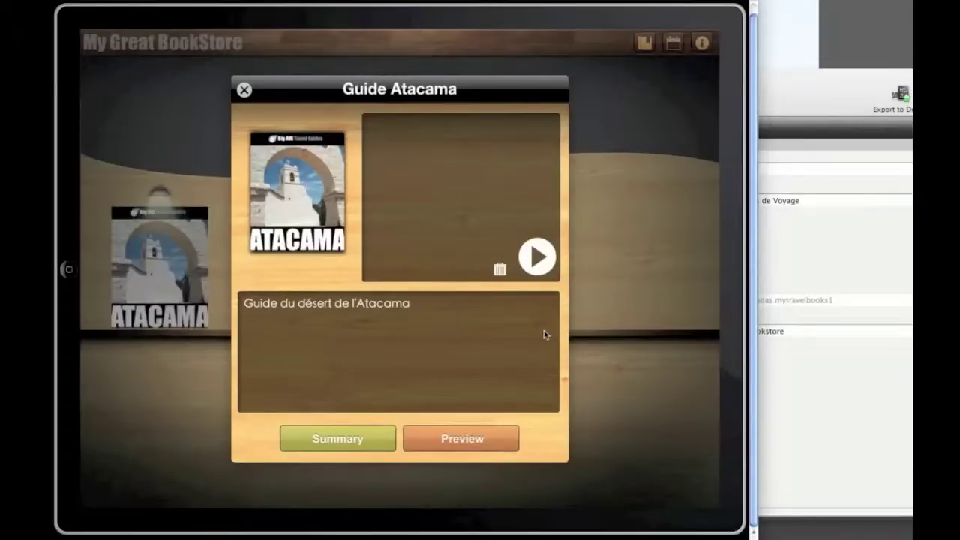
Step: Open the Guide Atacama issue, check the first page's reading popup and reader controls, and return to the bookshelf
left_click(536, 258)
left_click_drag(536, 468, 368, 315)
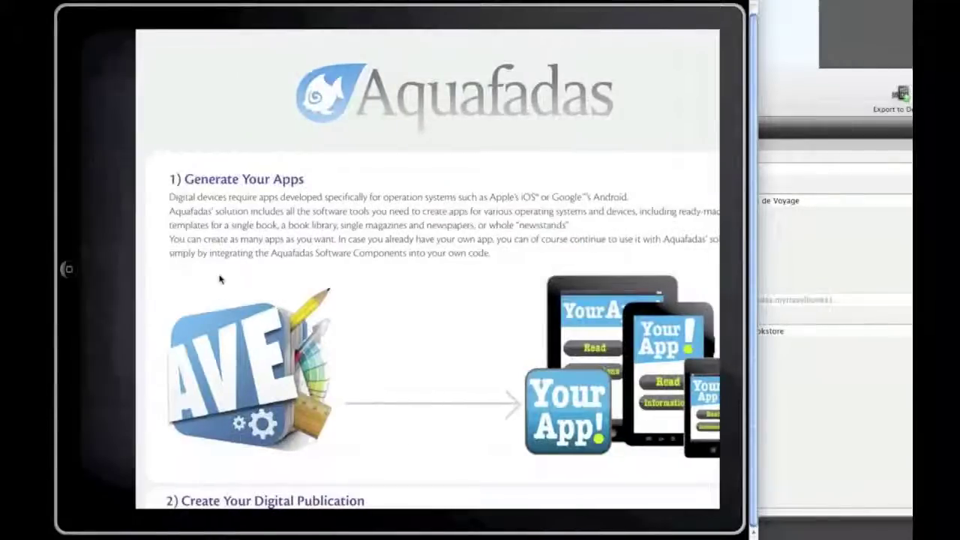
left_click(234, 243)
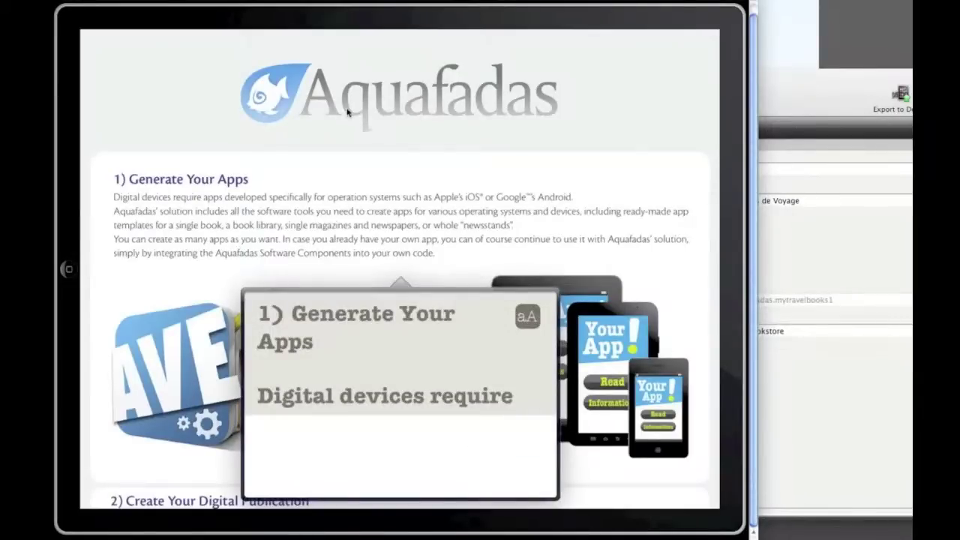
left_click(349, 114)
left_click(135, 93)
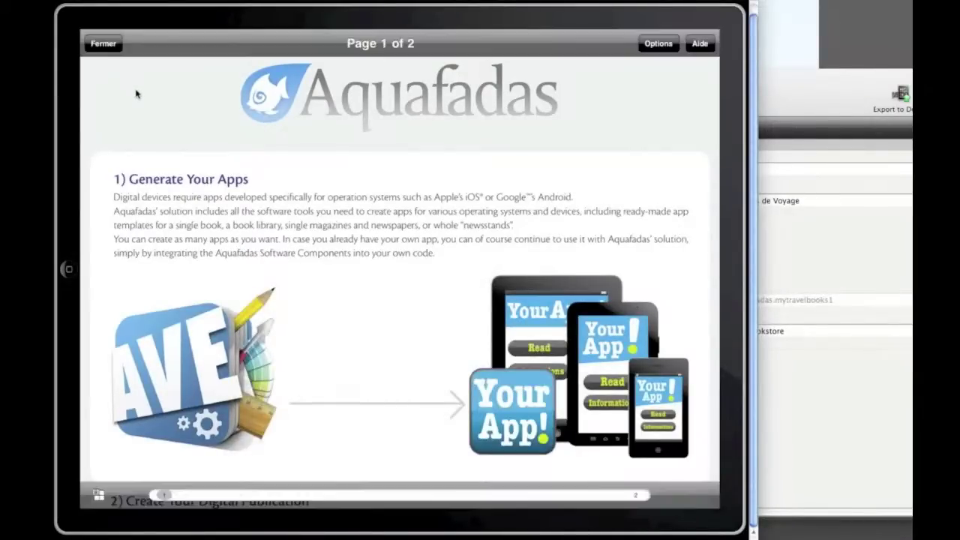
left_click(102, 45)
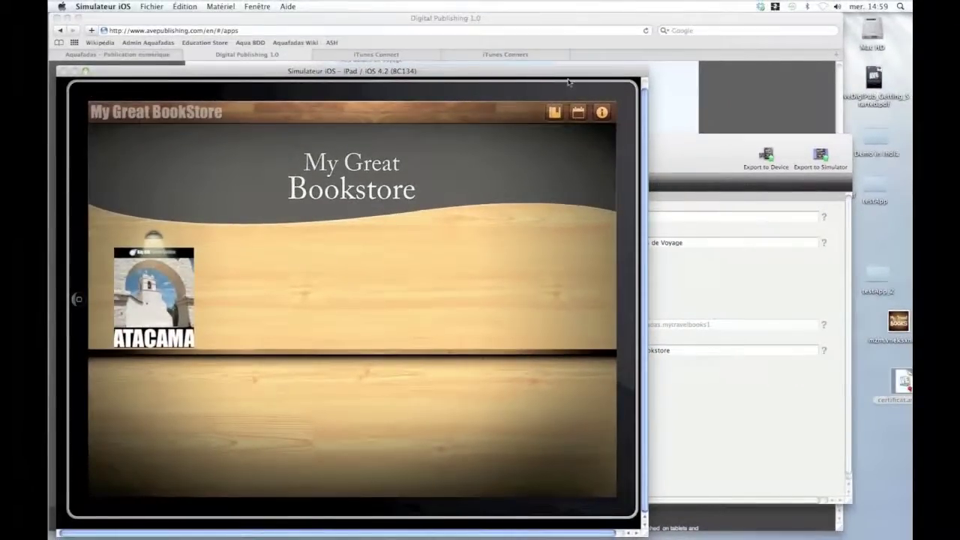
Step: Switch to AVE AppFactory, open the device export options, try the Distribution configuration, and set it back to Release
left_click(692, 154)
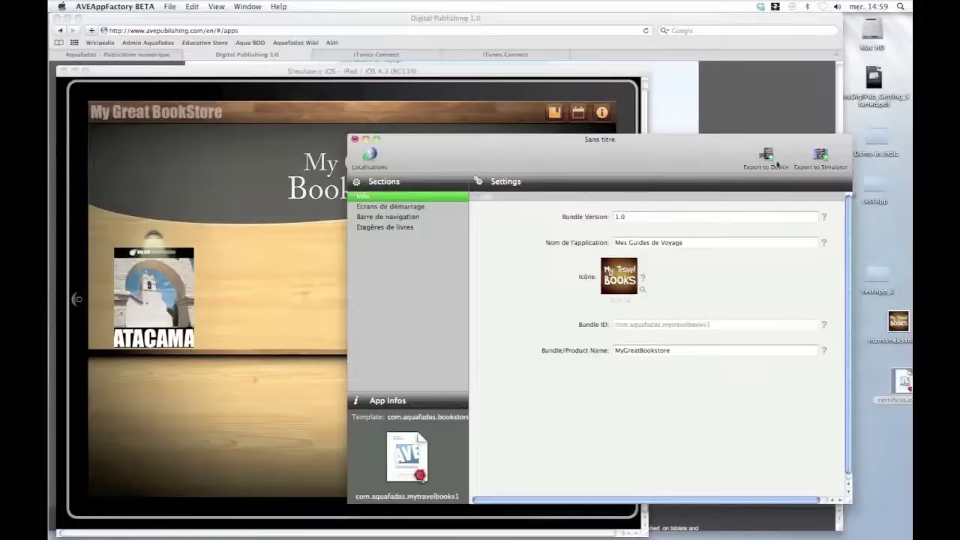
left_click(768, 159)
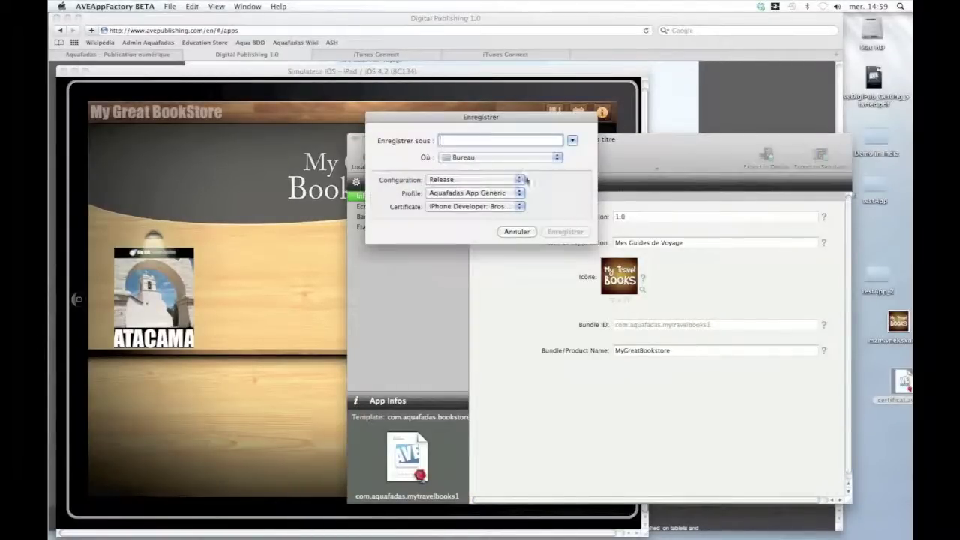
left_click(520, 180)
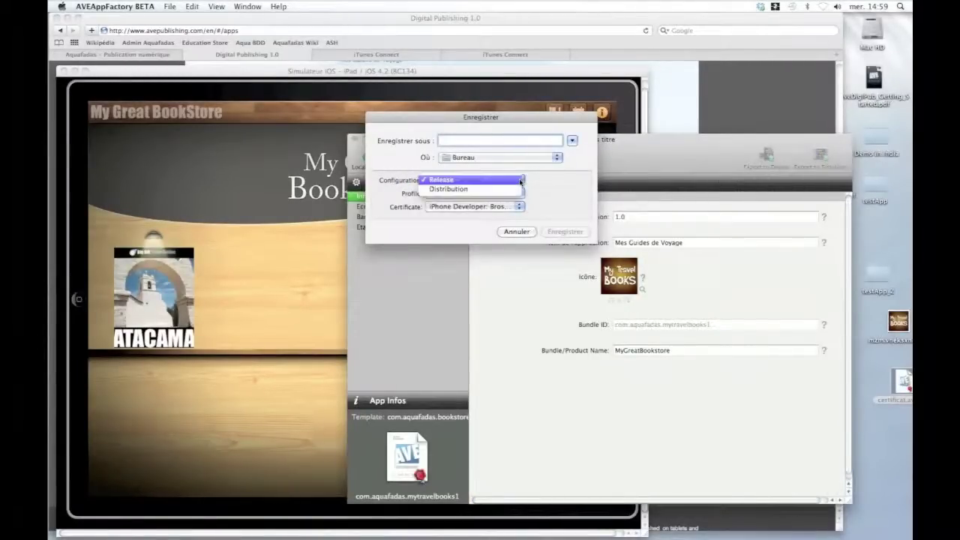
left_click(462, 190)
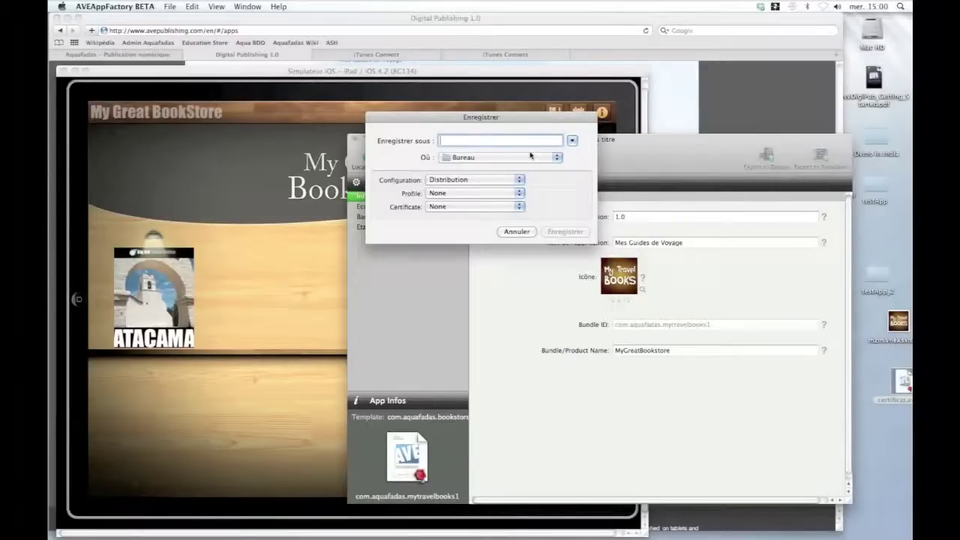
left_click(517, 194)
left_click(572, 197)
left_click_drag(515, 121, 811, 201)
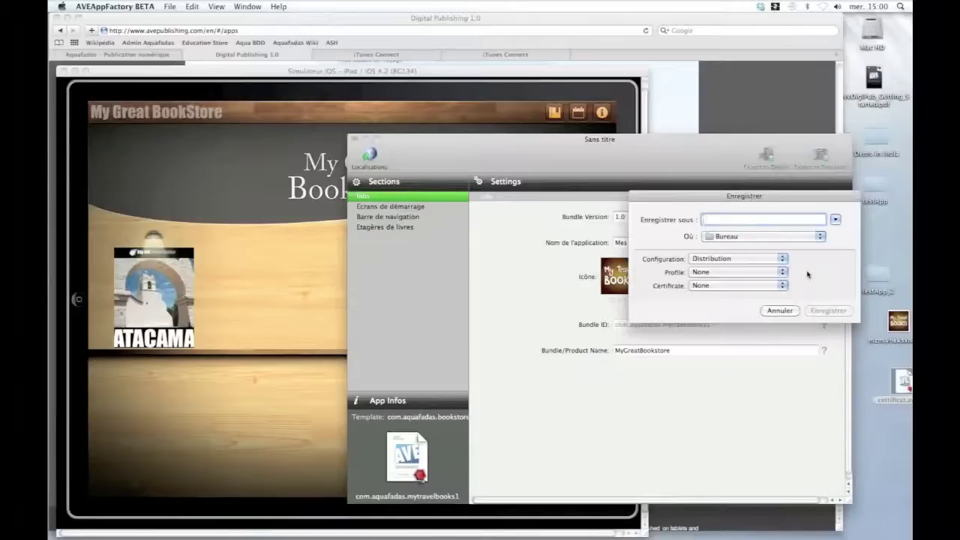
left_click(783, 259)
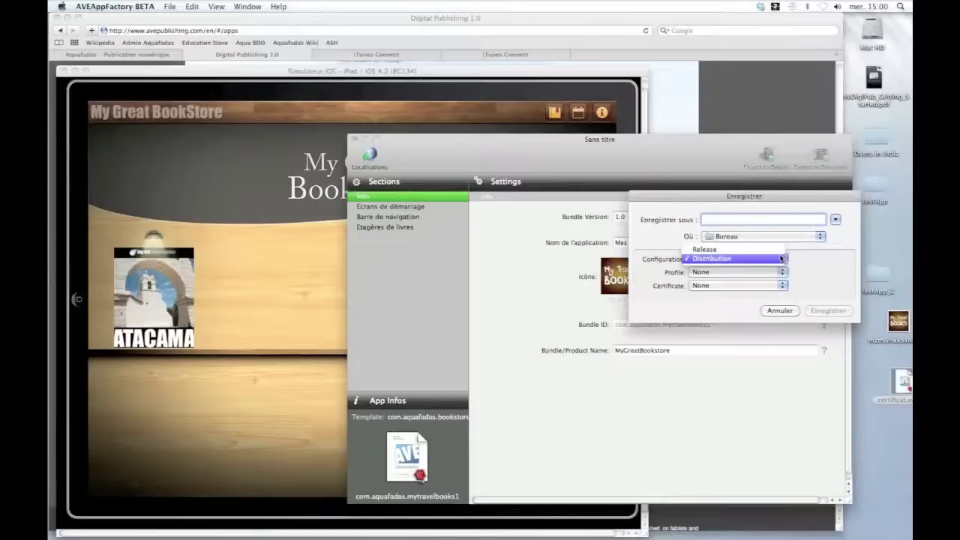
left_click(777, 249)
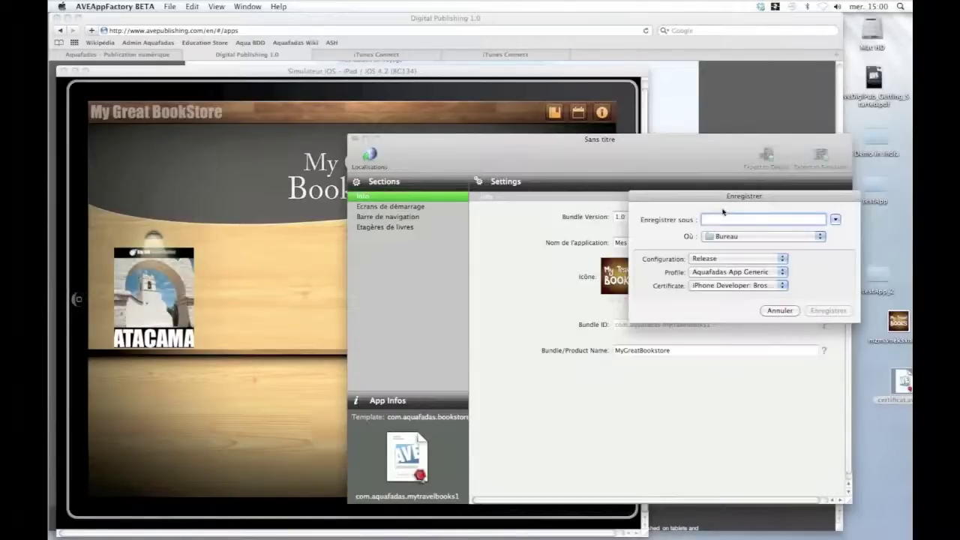
Step: Export the app for devices to the Bureau folder under the name MyTravelGuide
type("M")
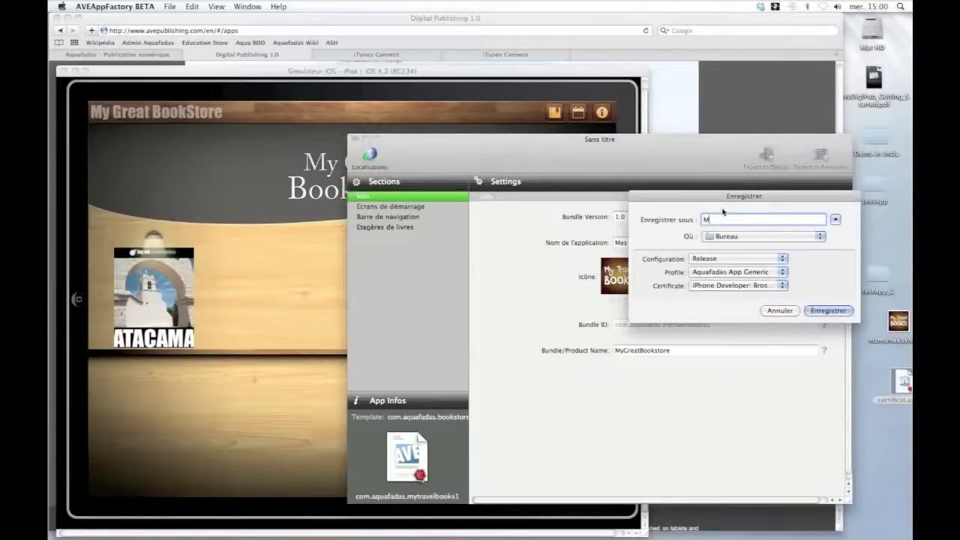
type("yTra")
key("BackSpace")
type("avelGui")
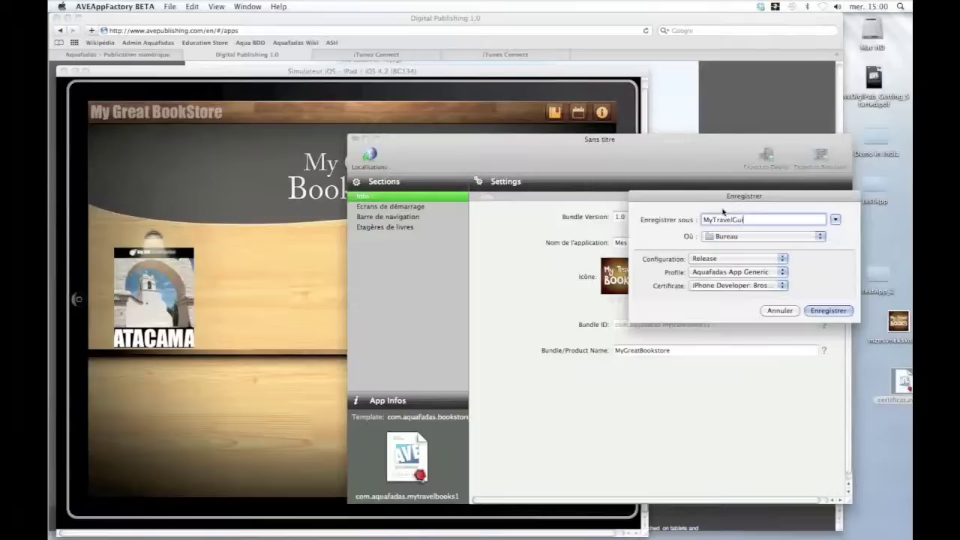
type("de")
left_click(830, 310)
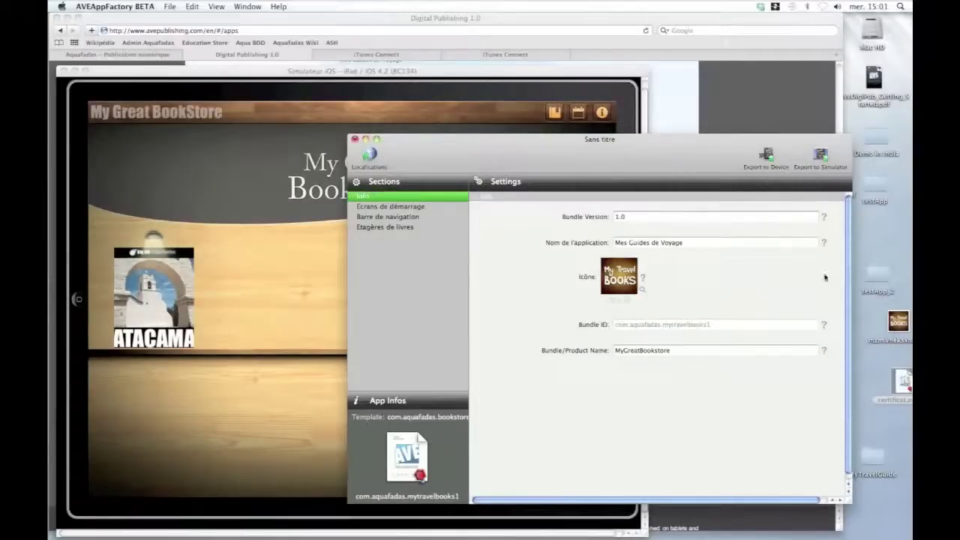
Step: Open the exported MyTravelGuide folder from the desktop and select the MyGreatBookstore.ipa file in it
left_click_drag(690, 156, 571, 179)
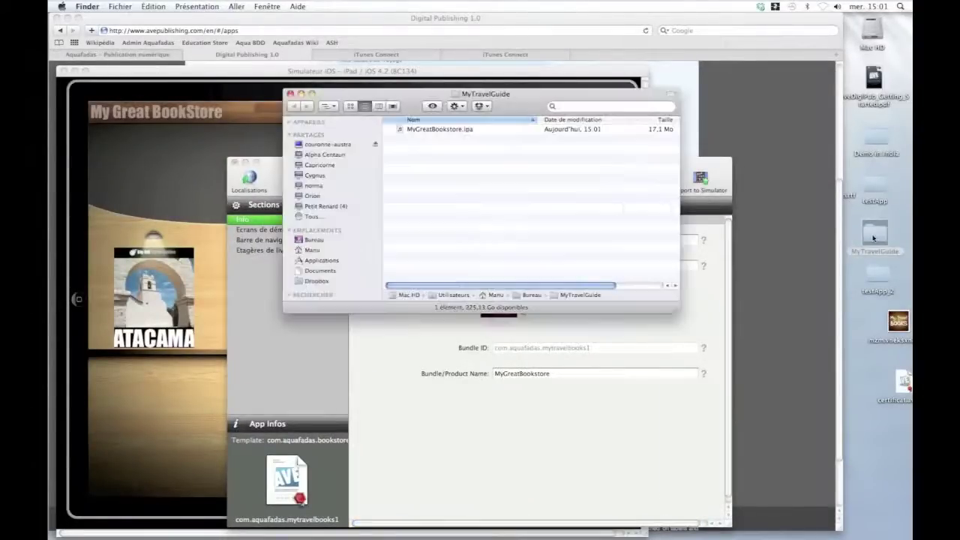
left_click_drag(518, 97, 654, 155)
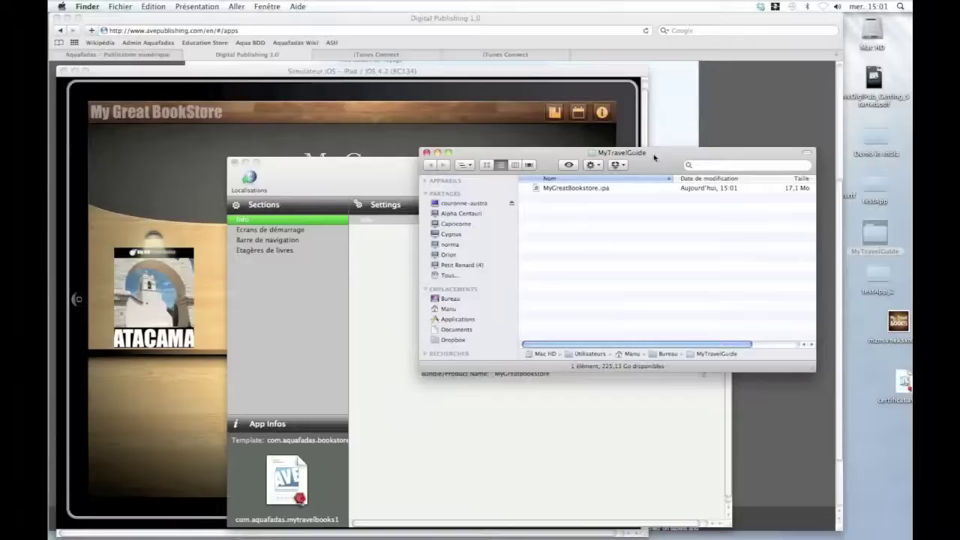
left_click(575, 189)
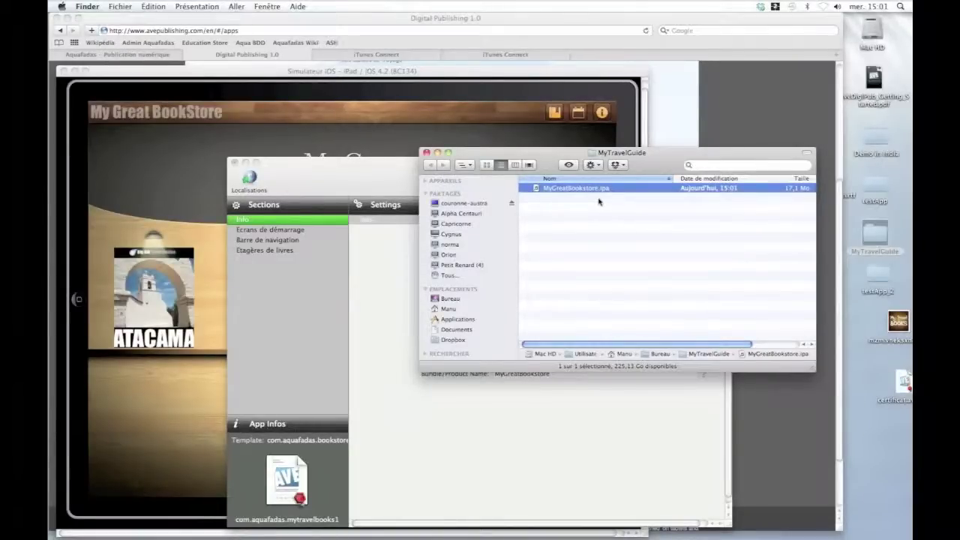
left_click_drag(647, 165, 711, 156)
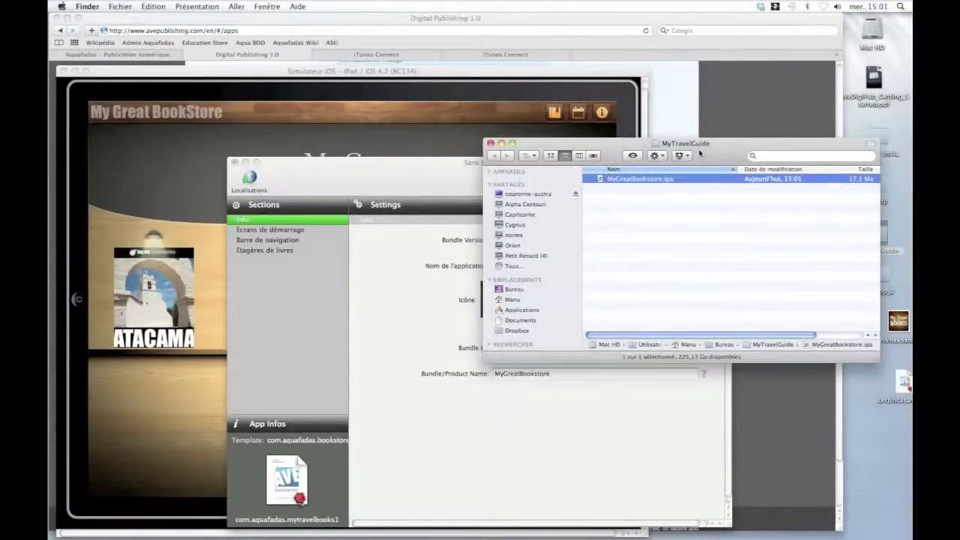
Step: Switch to iTunes Connect and go back from the Big Guide in-app purchase to the My Travel Books app summary
left_click(373, 55)
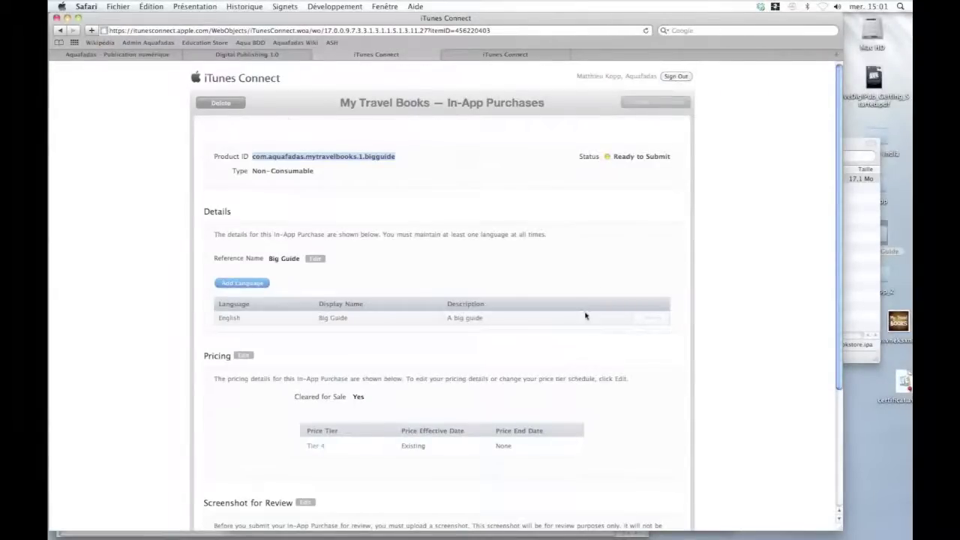
scroll(587, 317, "down", 5)
left_click(663, 496)
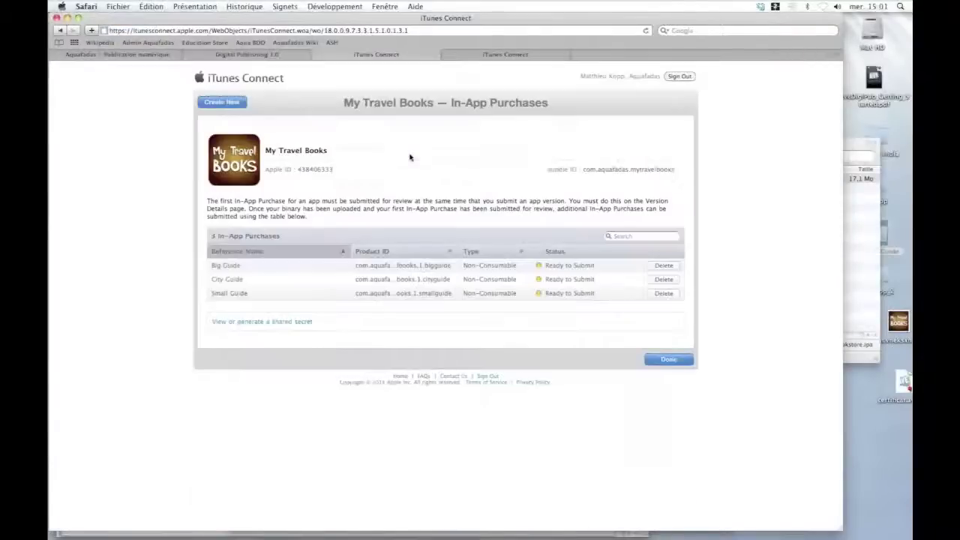
left_click(680, 363)
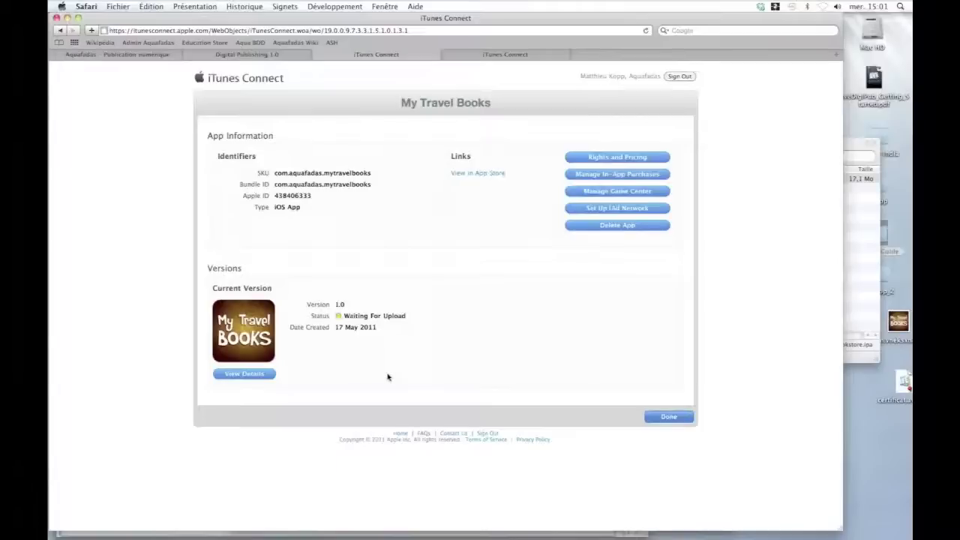
Step: Review the details page of My Travel Books version 1.0 and return to the app summary
left_click(255, 374)
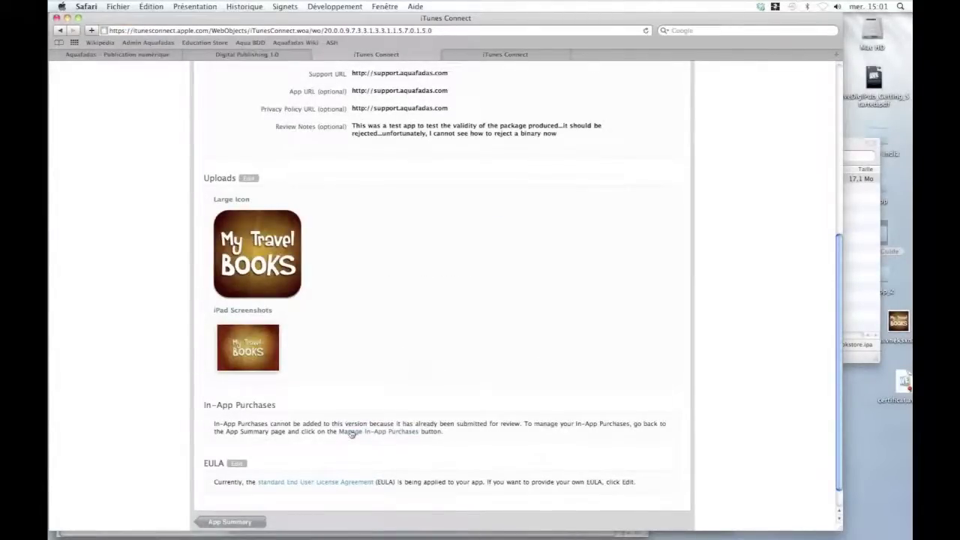
scroll(351, 433, "up", 8)
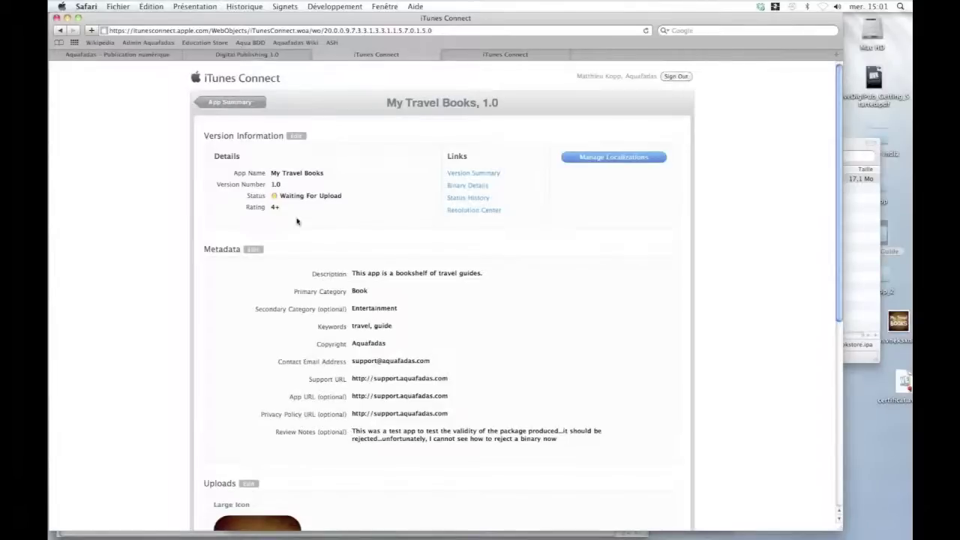
left_click(248, 107)
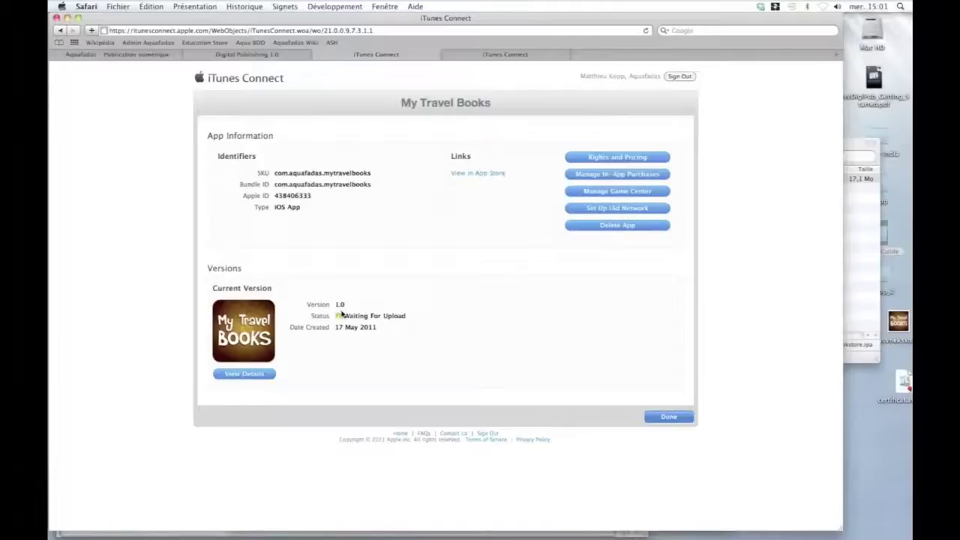
Step: Reopen the version 1.0 details, examine the app's status history, and close the history
left_click(261, 375)
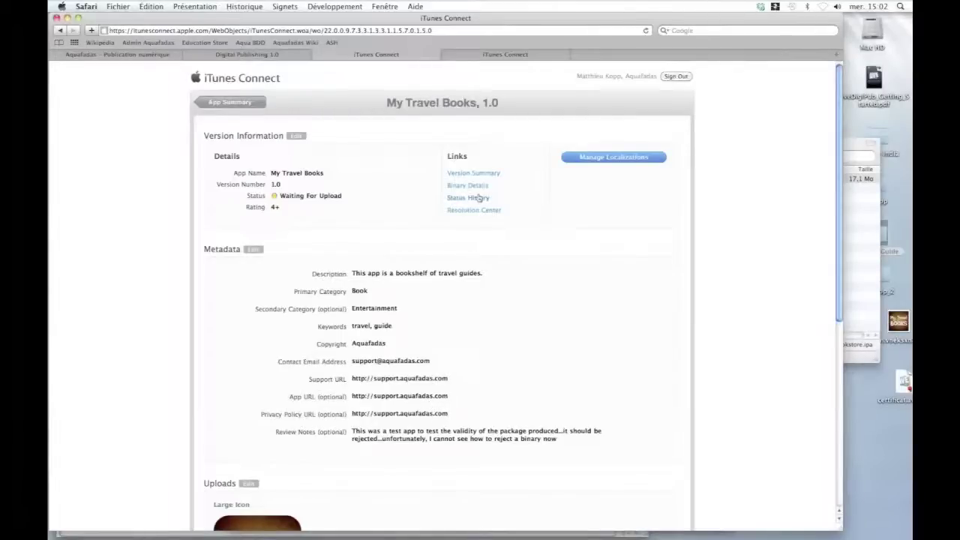
left_click(479, 198)
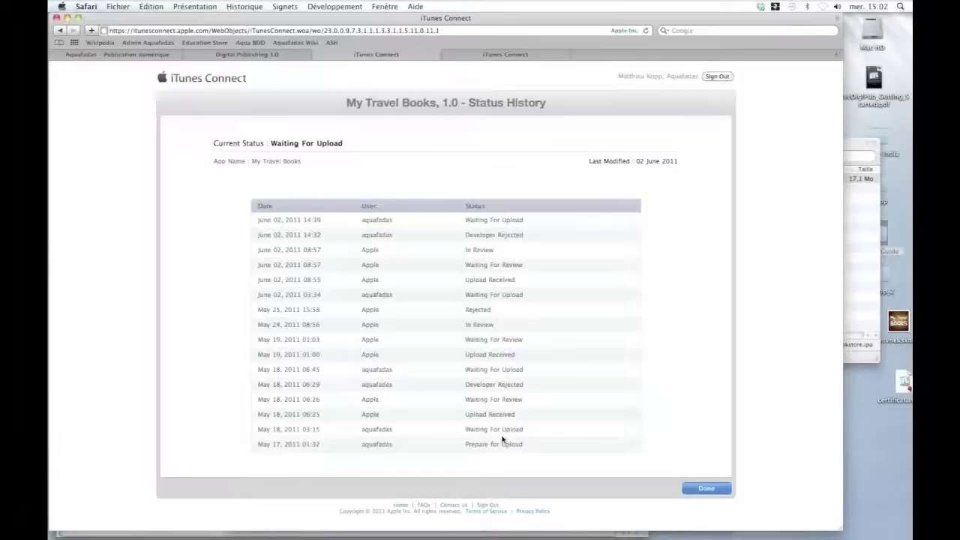
left_click(712, 489)
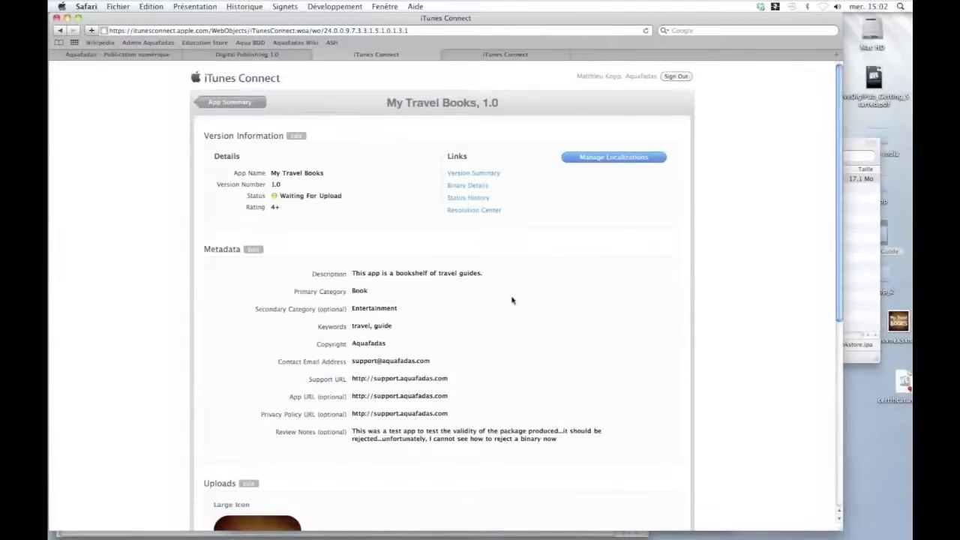
Step: Inspect the editing options for version 1.0's icon and screenshot uploads, cancel the editing, and return to the app summary
scroll(512, 301, "down", 10)
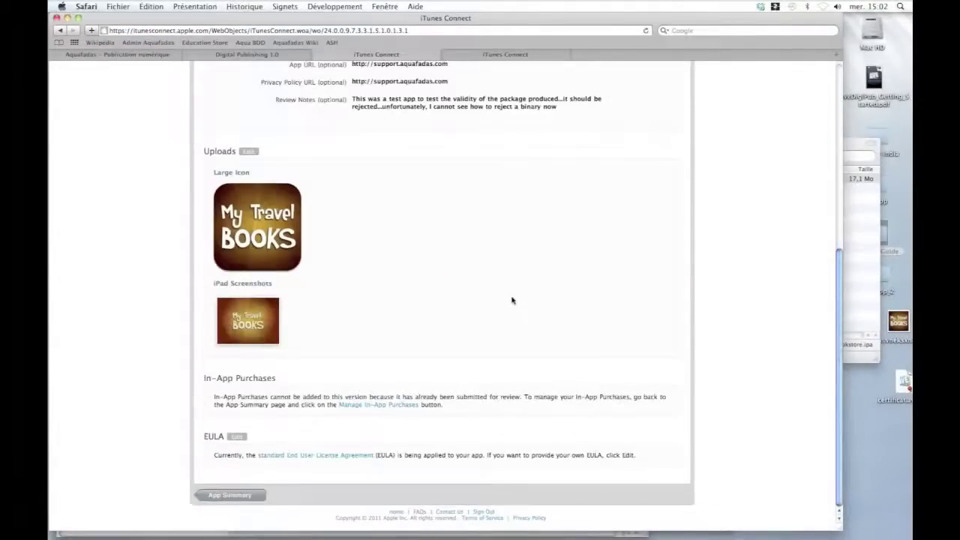
scroll(512, 300, "up", 10)
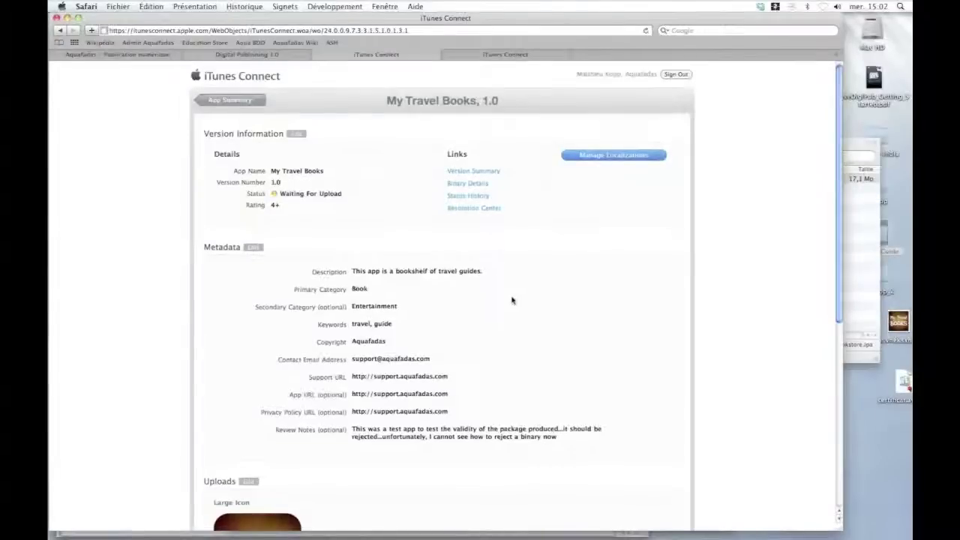
scroll(512, 300, "down", 9)
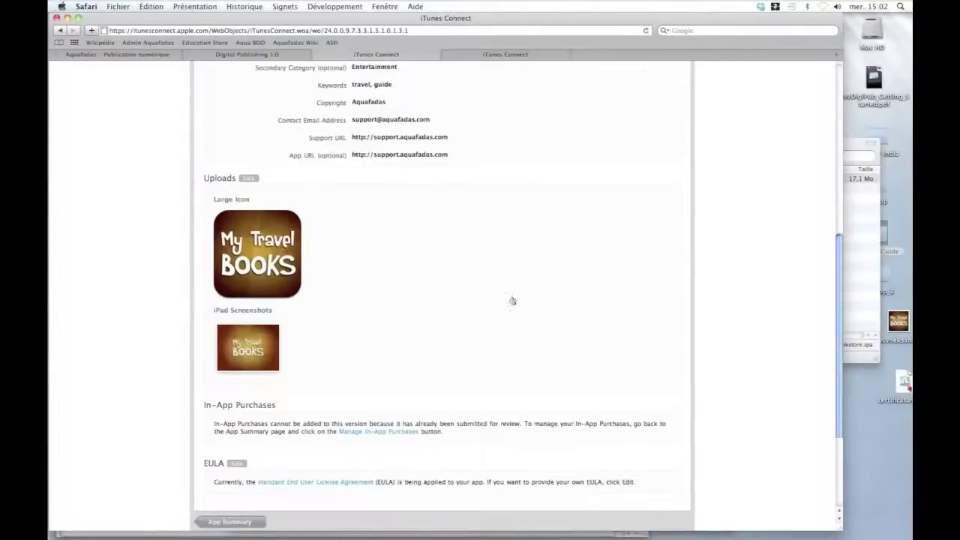
left_click(247, 178)
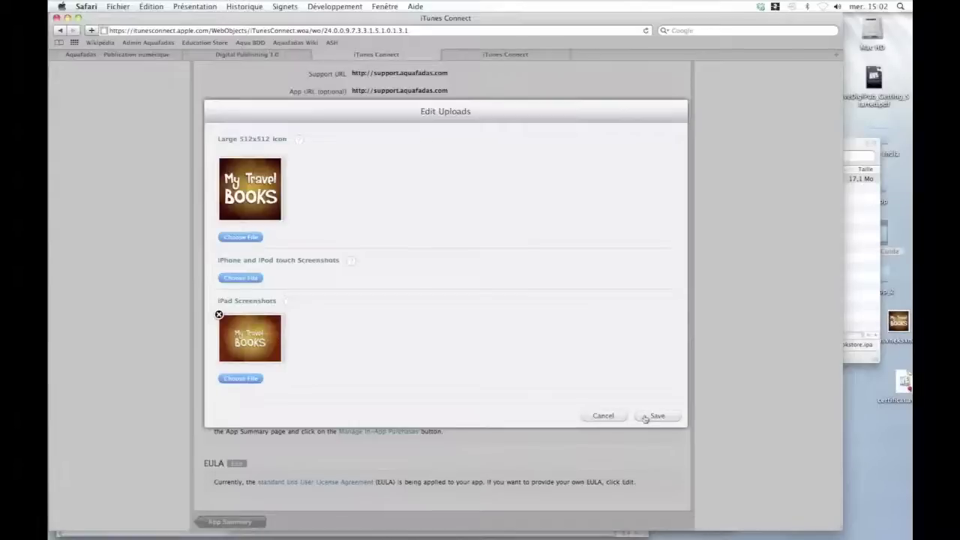
left_click(602, 416)
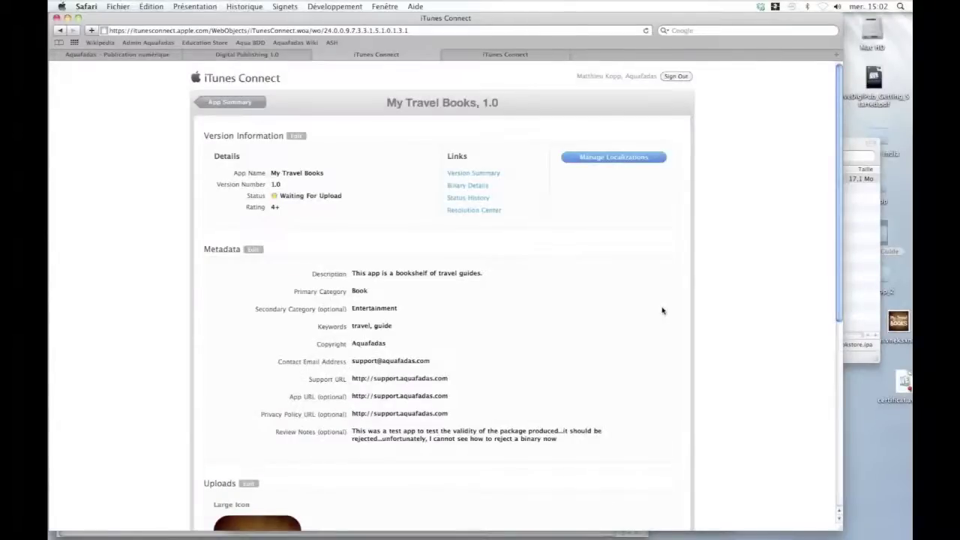
scroll(438, 257, "down", 5)
left_click(239, 495)
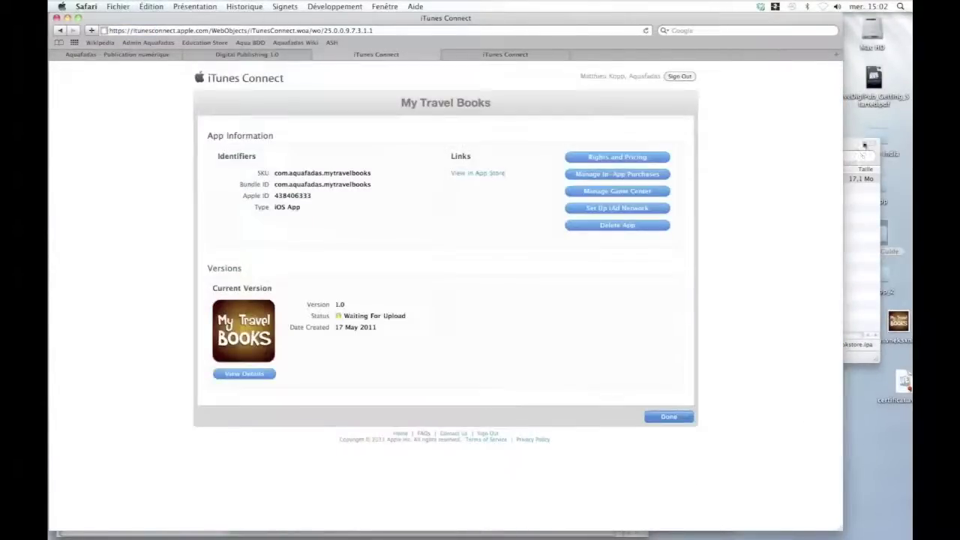
Step: Bring the MyTravelGuide folder window to the front, deselect the ipa file, and place the window beside the app summary
left_click(860, 148)
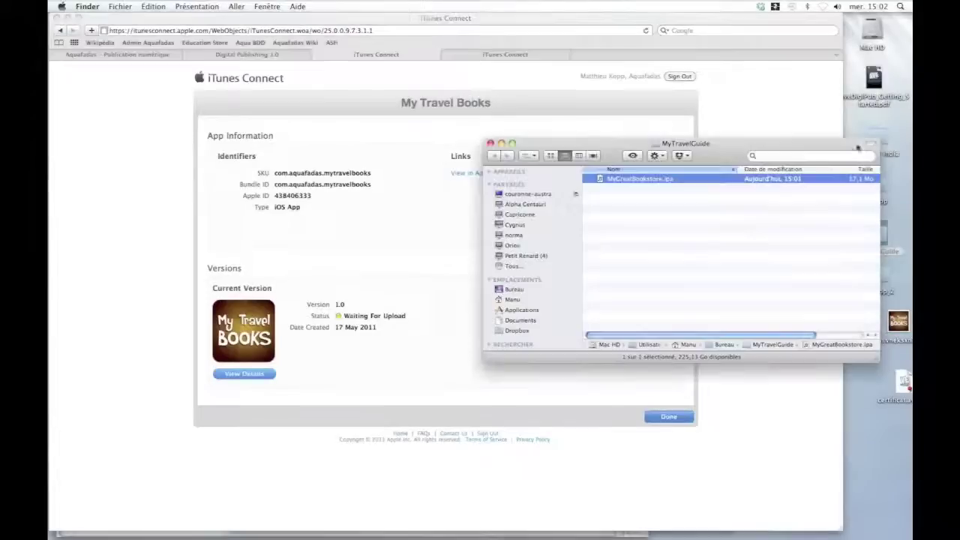
left_click(672, 188)
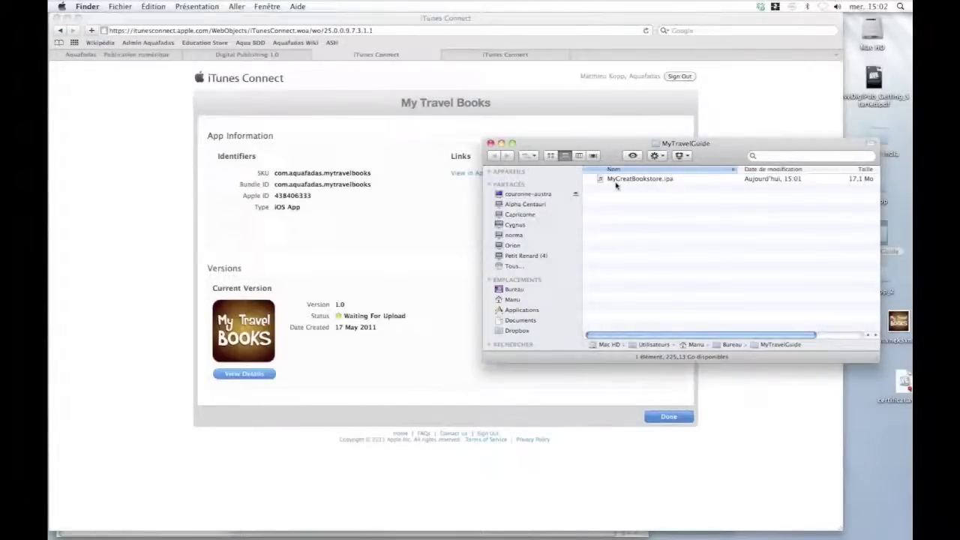
left_click_drag(723, 156, 754, 157)
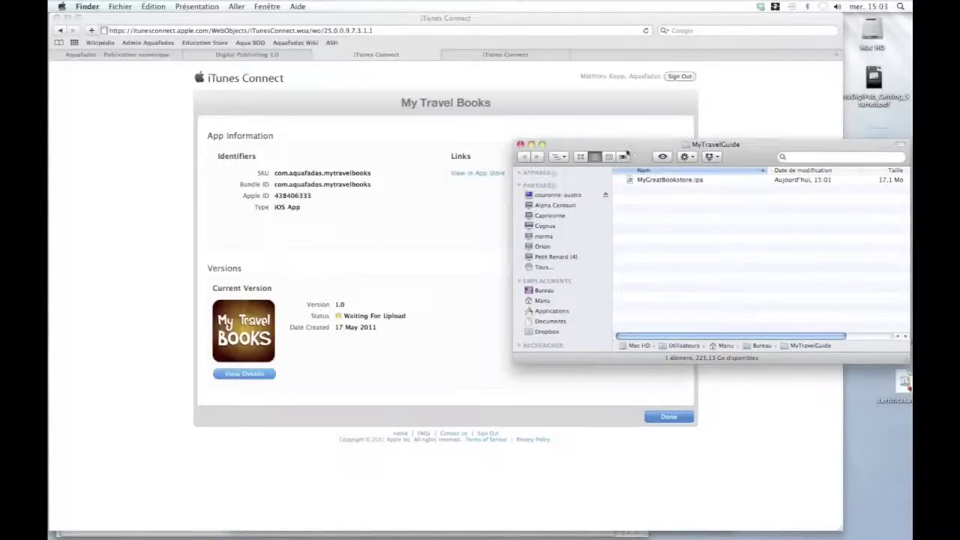
left_click_drag(643, 150, 620, 154)
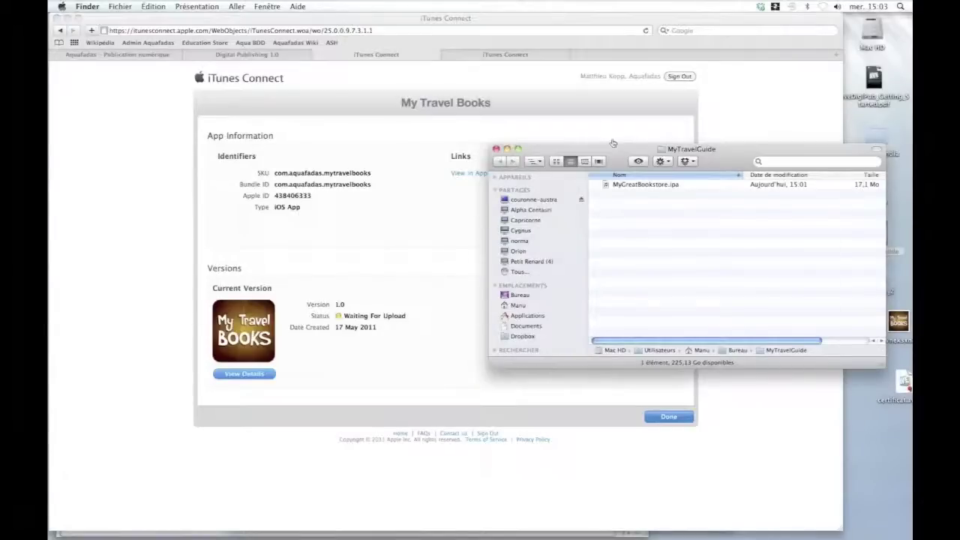
Step: Switch to Adobe InDesign CS5 and examine the open document with the AVE Project Manager and AVE Interactivity tools
key("super+Tab")
key("super+shift+Tab")
key("super+shift+Tab")
key("super+shift+Tab")
key("super+shift+Tab")
key("super+shift+Tab")
key("super+shift+Tab")
key("super+shift+Tab")
key("super+shift+Tab")
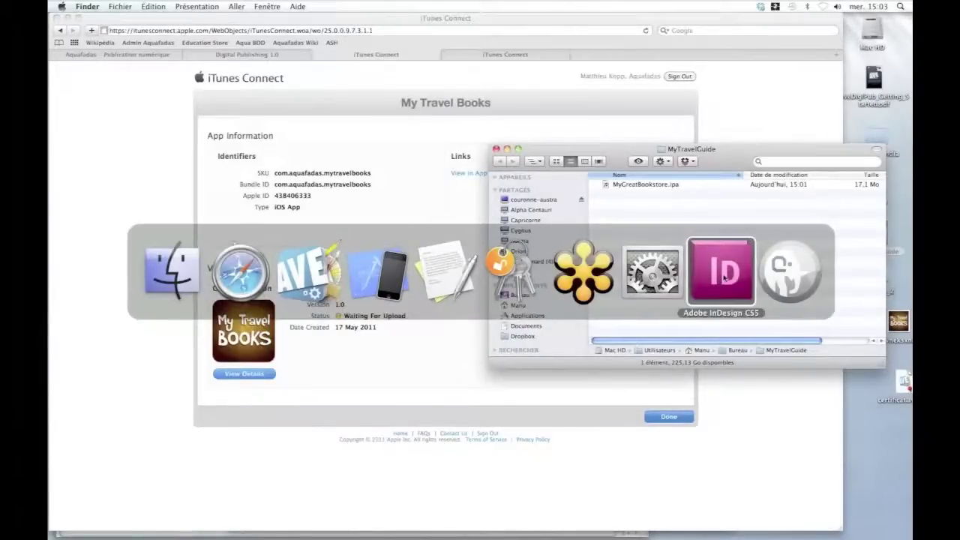
left_click(724, 277)
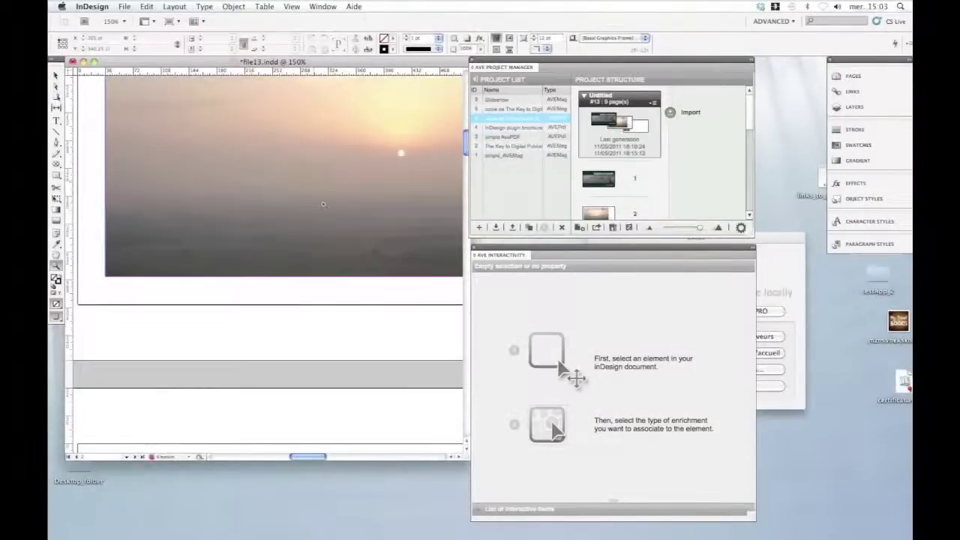
mouse_move(293, 459)
left_mouse_down()
mouse_move(279, 459)
mouse_move(294, 459)
left_mouse_up()
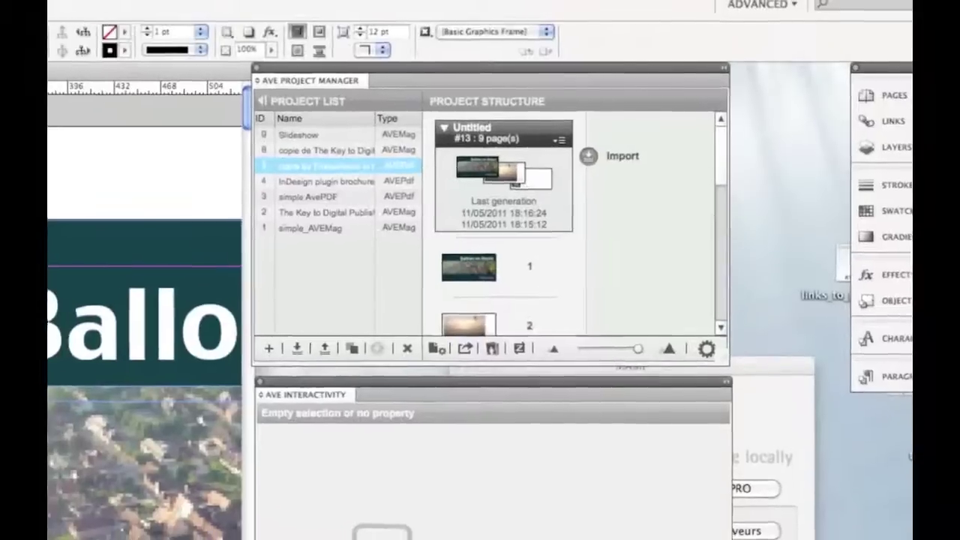
Step: Switch back to Safari and review the Mes Guides de Voyage application specification on the Digital Publishing site
key("super+Tab")
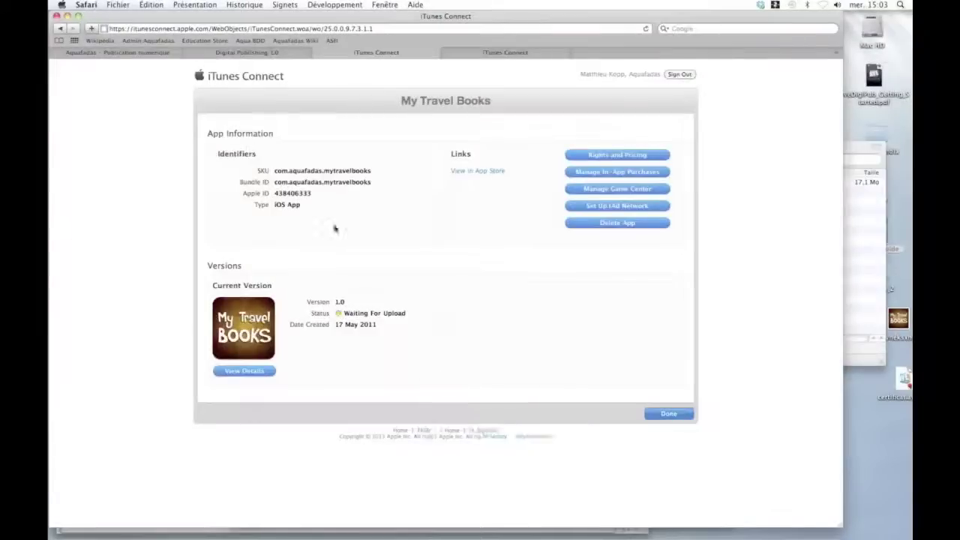
left_click(248, 53)
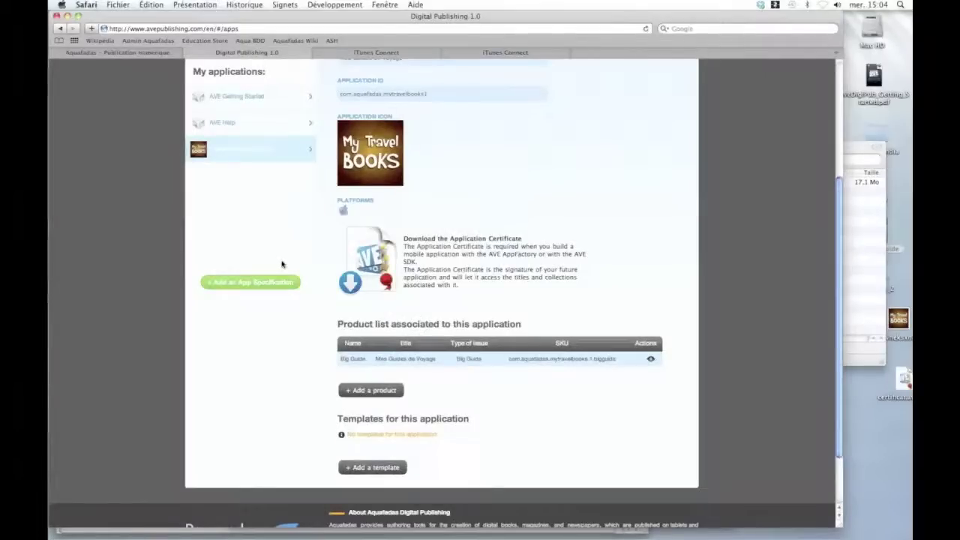
scroll(590, 225, "up", 3)
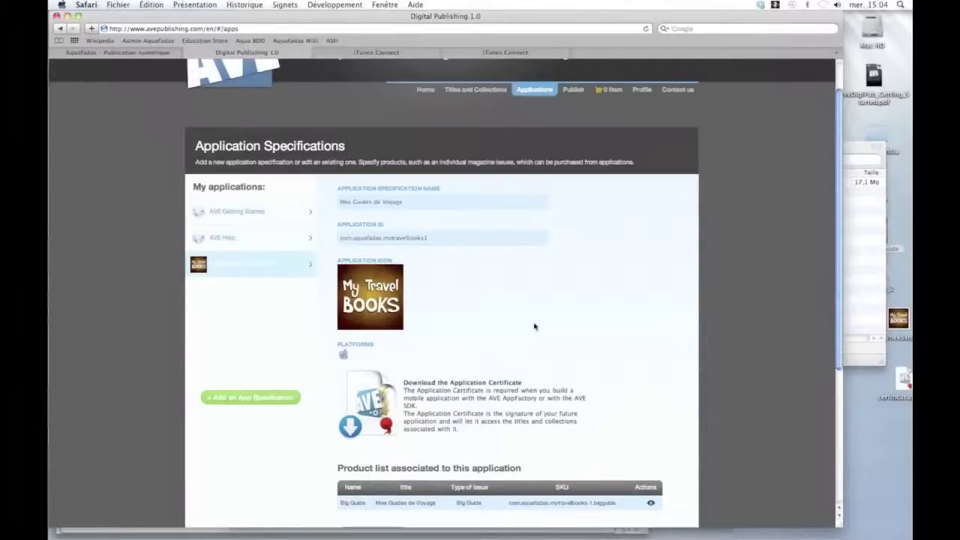
scroll(522, 292, "down", 1)
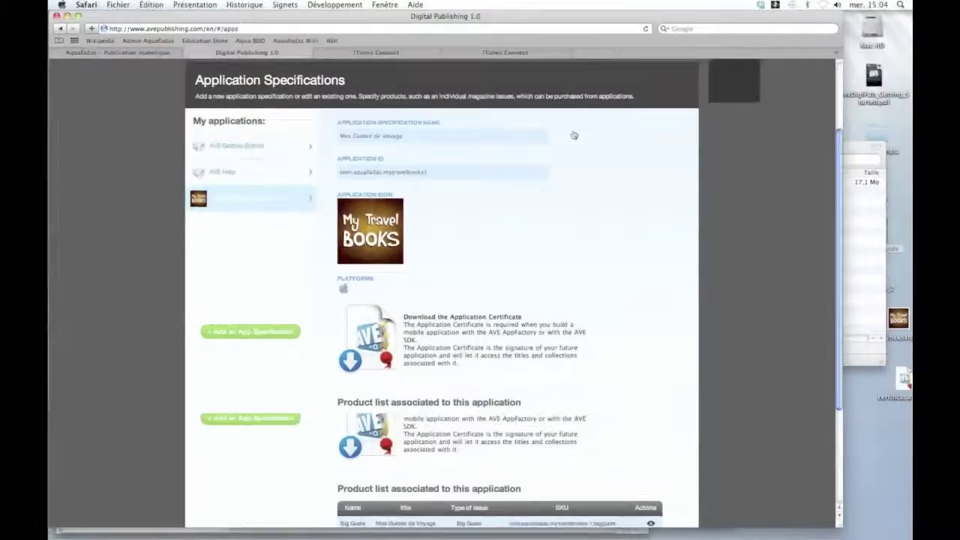
scroll(573, 133, "up", 2)
Step: Open the Publish page and review the Mes Guides de Voyage issues and the publication creation form
left_click(573, 133)
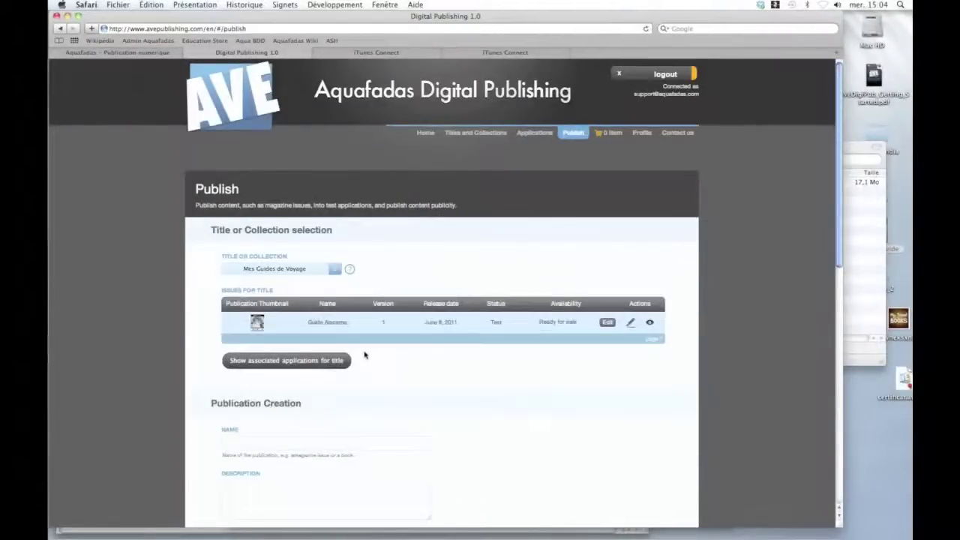
scroll(367, 354, "down", 3)
scroll(368, 363, "down", 5)
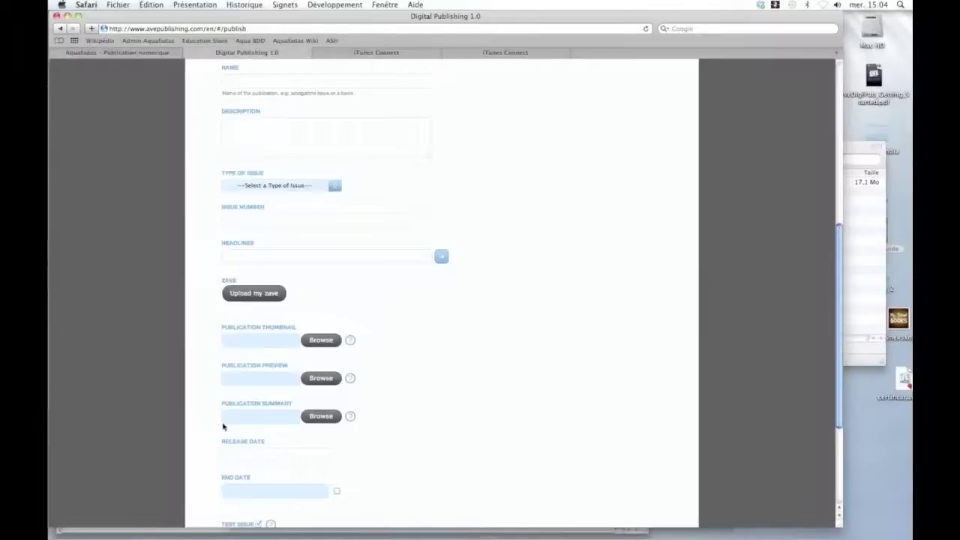
scroll(348, 413, "up", 10)
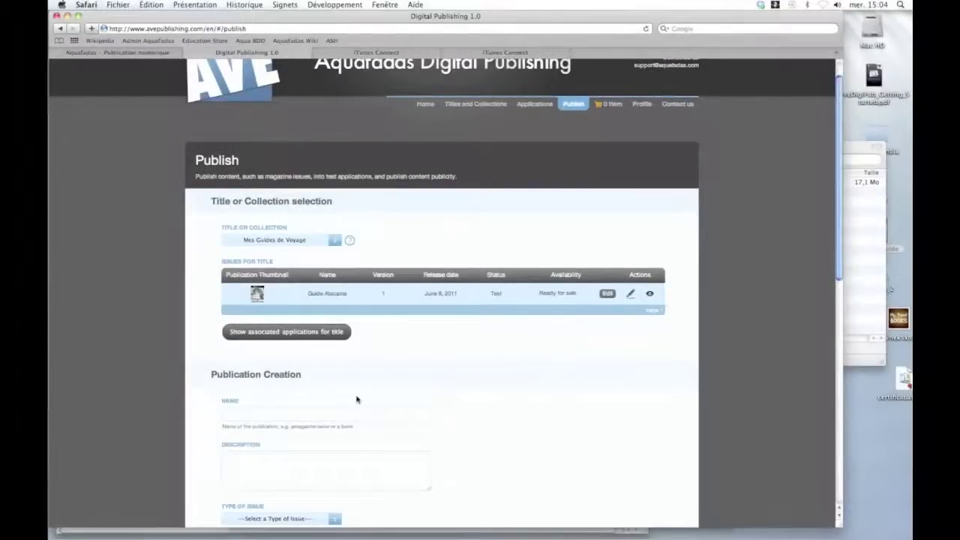
scroll(346, 371, "down", 3)
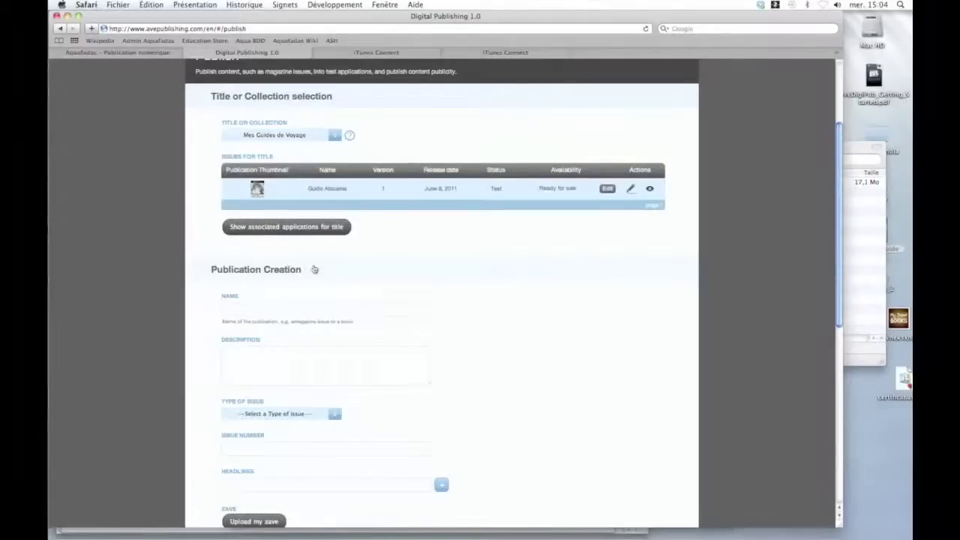
scroll(279, 257, "up", 4)
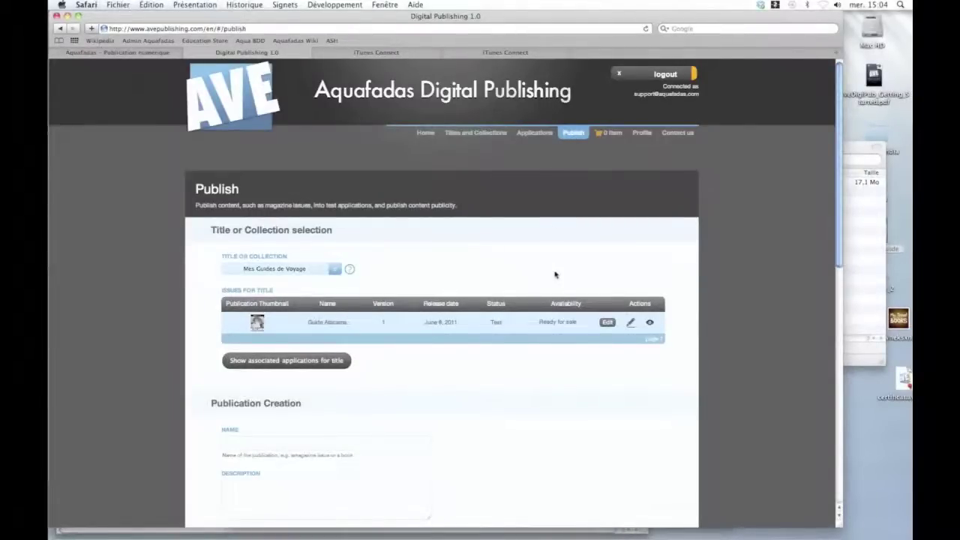
Step: Switch to Finder and, in the Demo in India folder, collapse AppFactory_27-05-2011 and publications and expand APP Ballons en Alsace
scroll(558, 279, "down", 2)
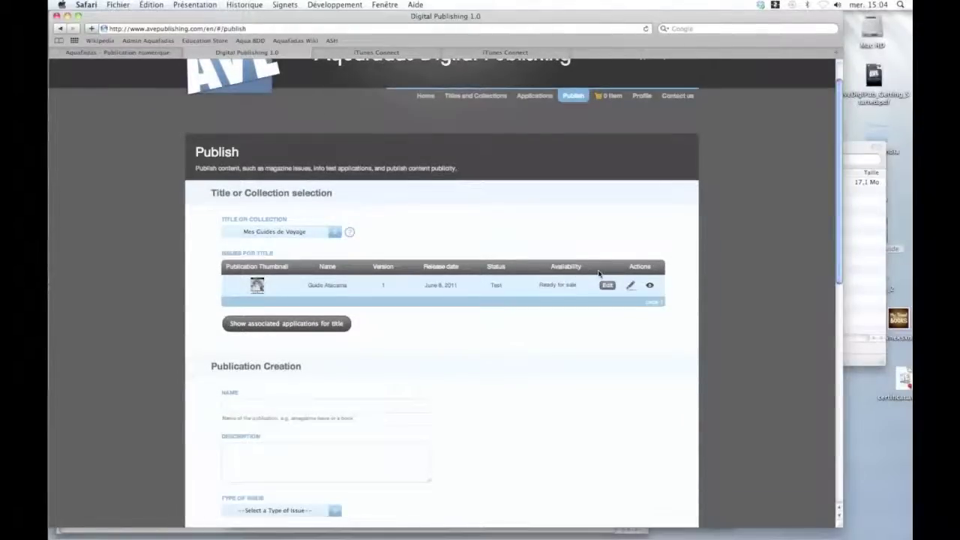
key("super+Tab")
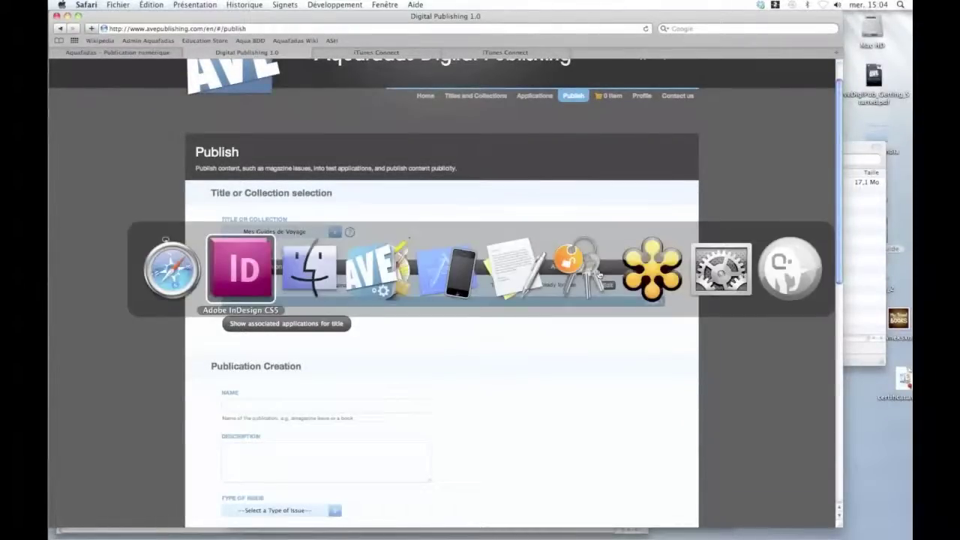
key("super+Tab")
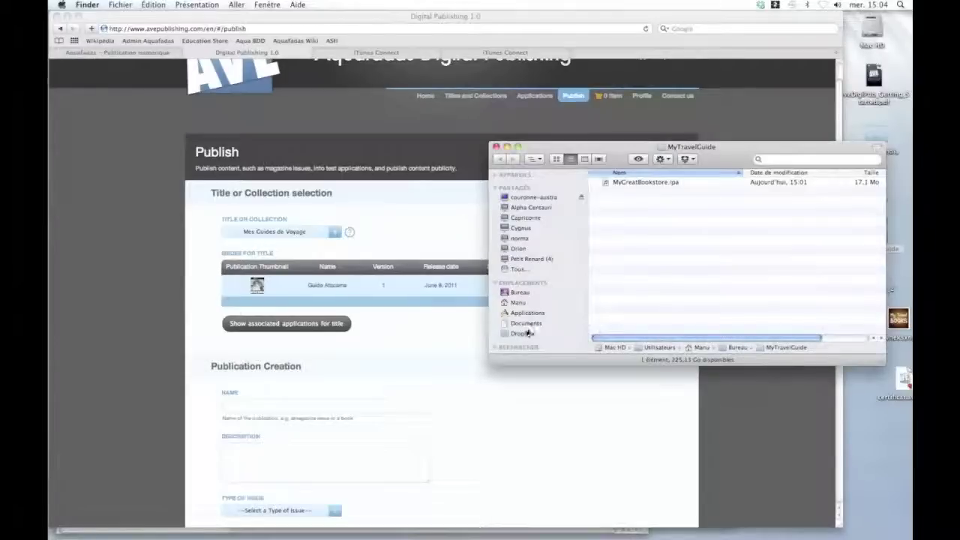
key("ctrl+Right")
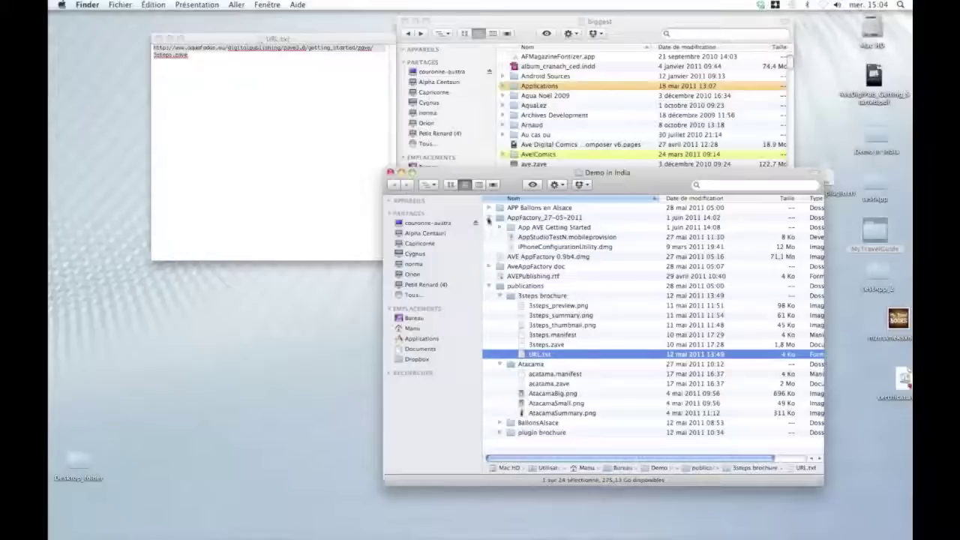
left_click(488, 218)
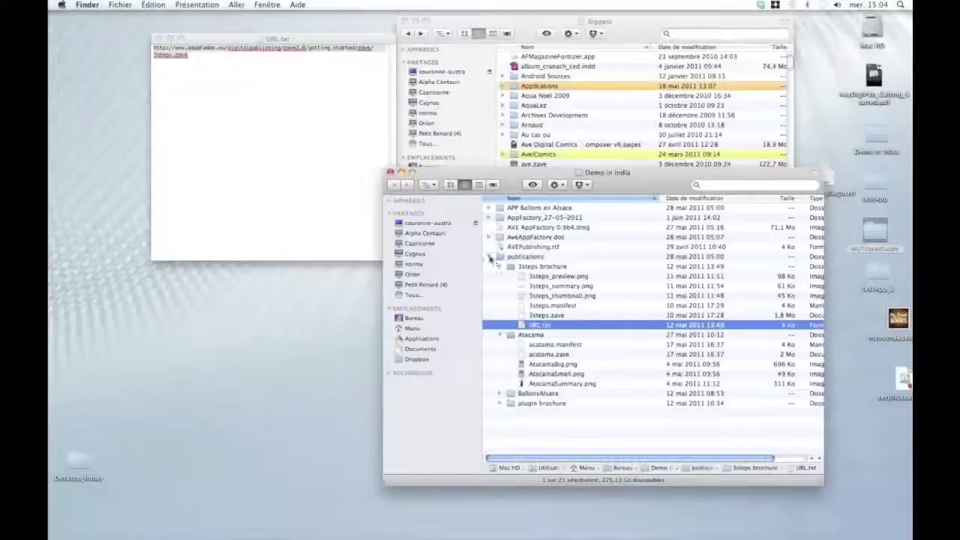
left_click(489, 257)
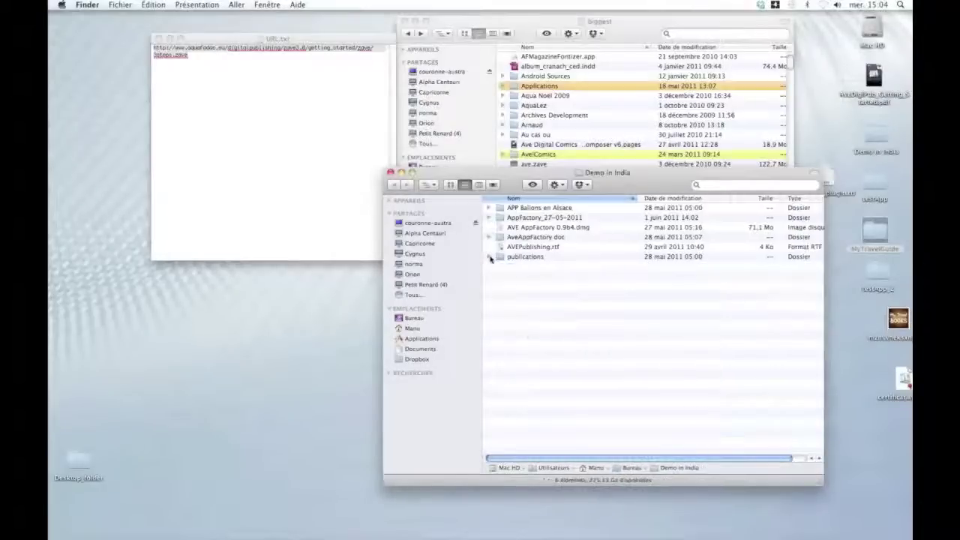
left_click(491, 218)
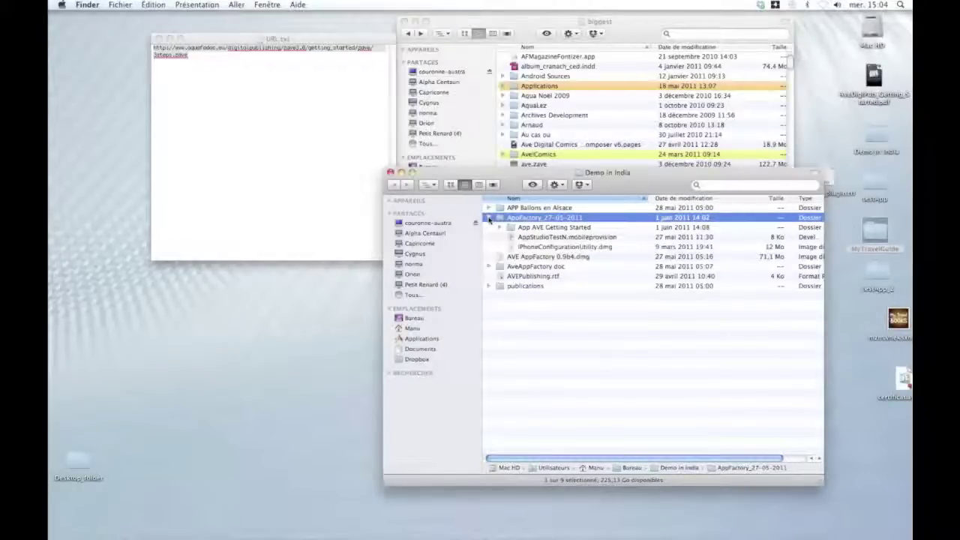
left_click(489, 217)
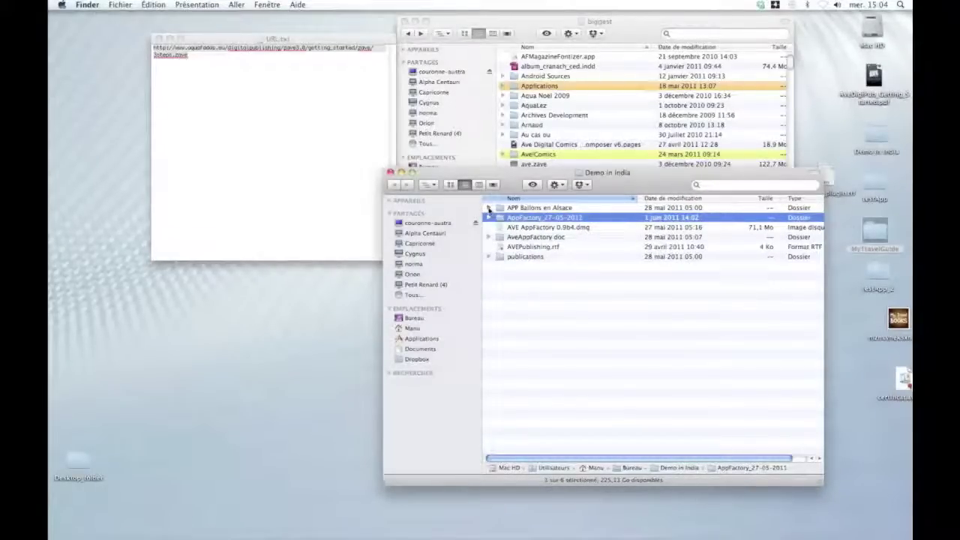
left_click(489, 207)
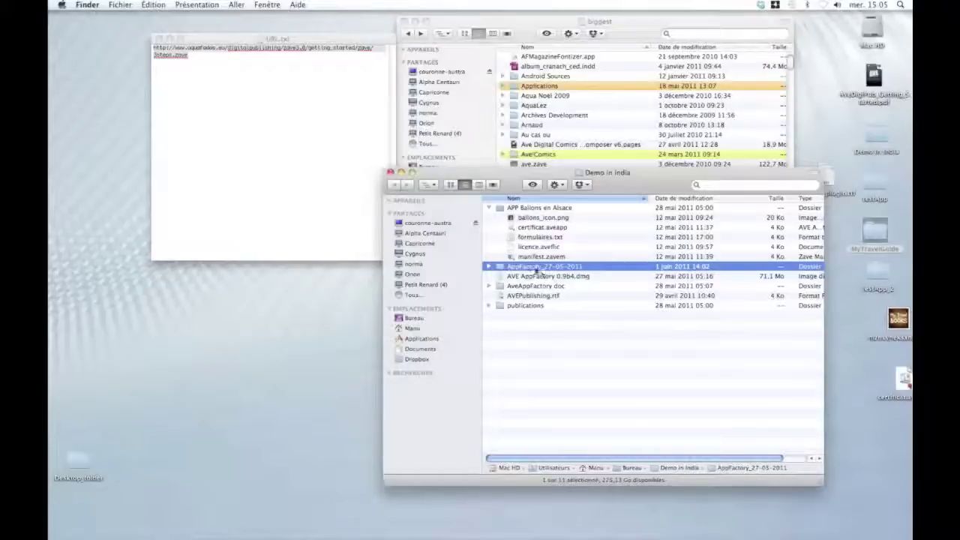
Step: Open formulaires.txt from the APP Ballons en Alsace folder and copy the title name Hot-Air Balloons
left_click(545, 237)
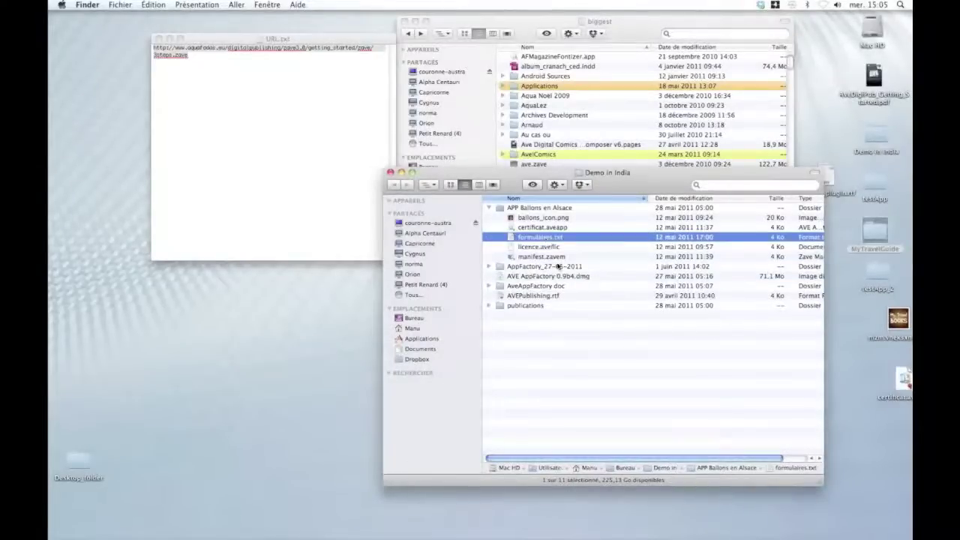
key("super+o")
left_click_drag(304, 51, 674, 171)
key("super+c")
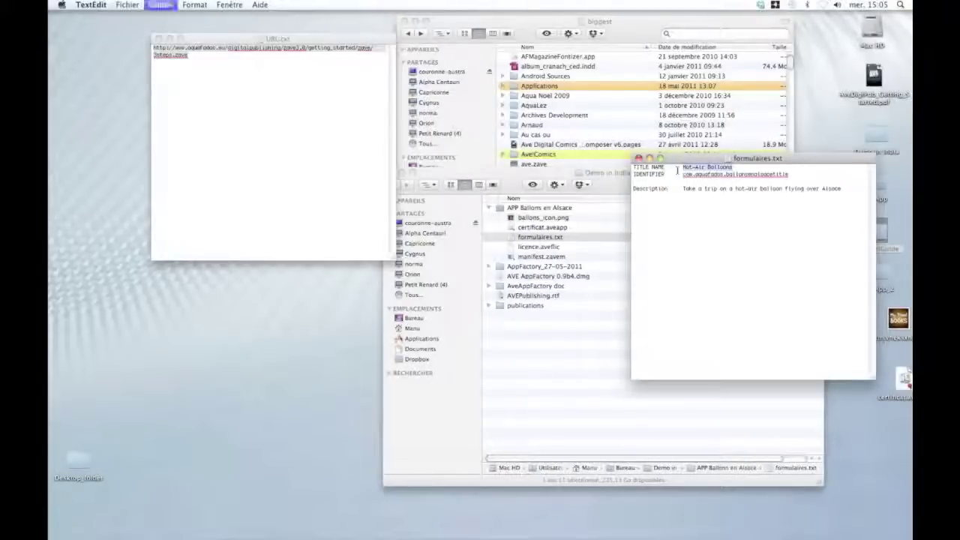
Step: Switch back to Safari and paste Hot-Air Balloons as the name of the new publication
key("super+Tab")
key("super+Tab")
key("super+Tab")
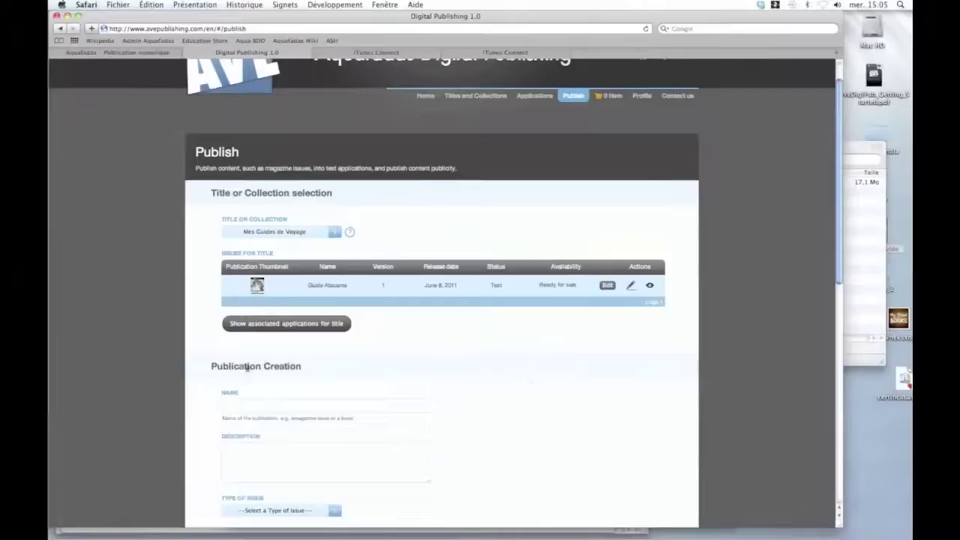
left_click(285, 324)
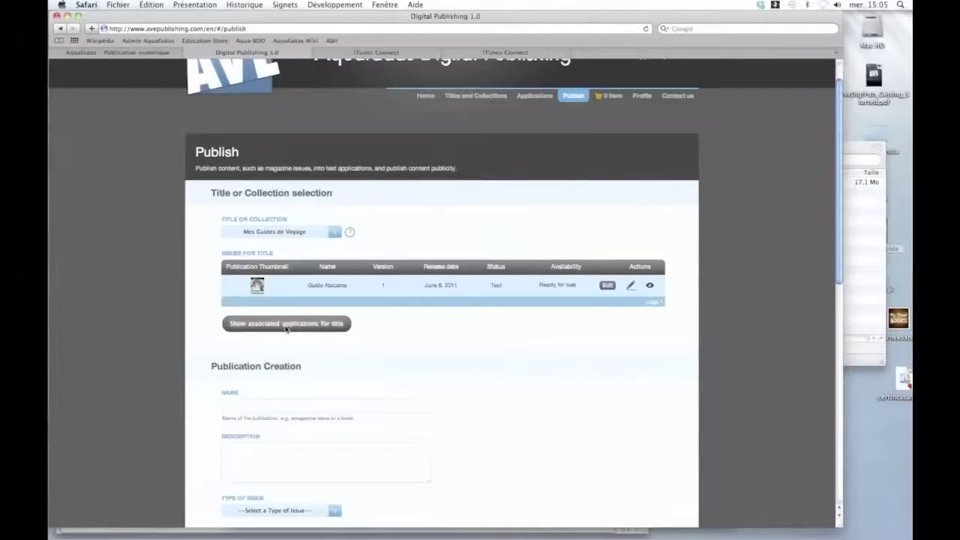
scroll(286, 328, "down", 3)
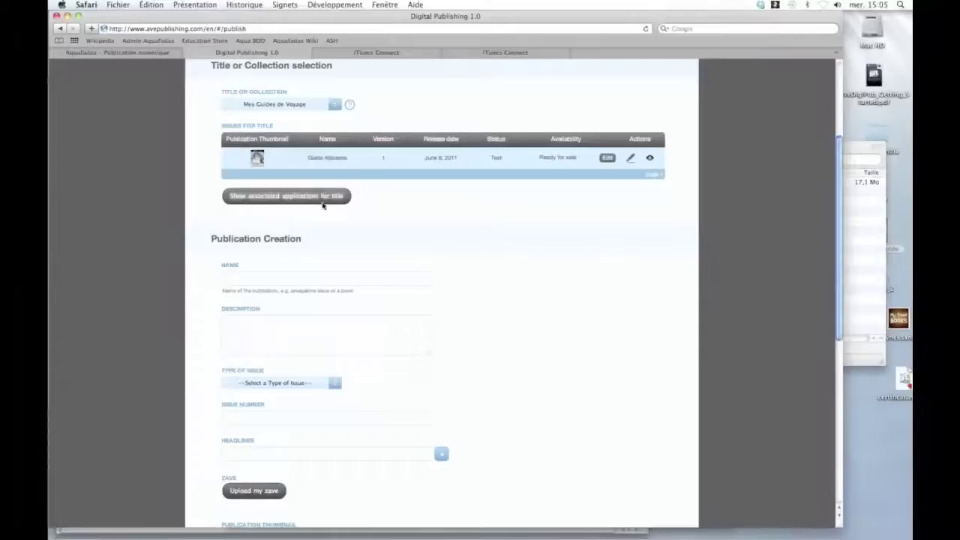
left_click(247, 278)
key("super+v")
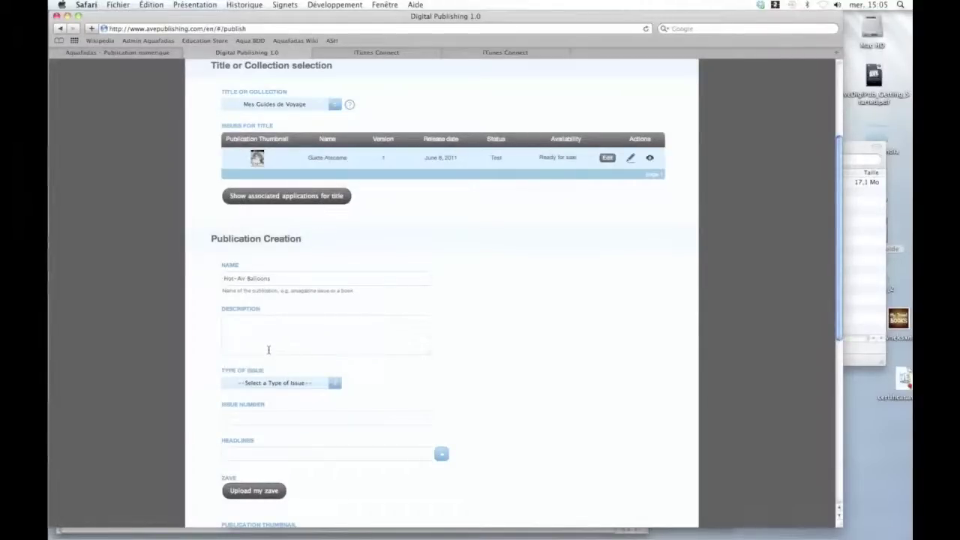
Step: Switch to TextEdit and copy the description "Take a trip on a hot-air balloon flying over Alsace" from formulaires.txt
key("super+Tab")
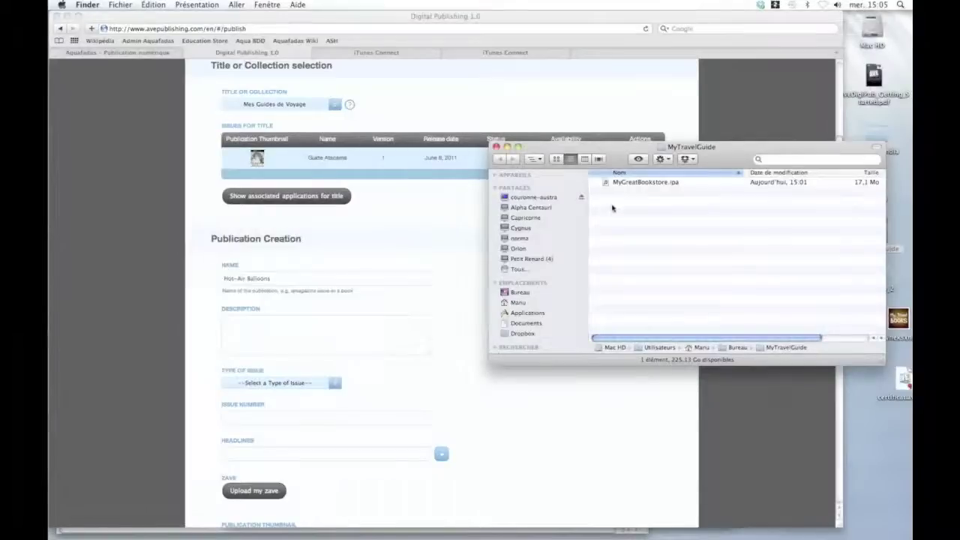
key("super+Tab")
key("super+Tab")
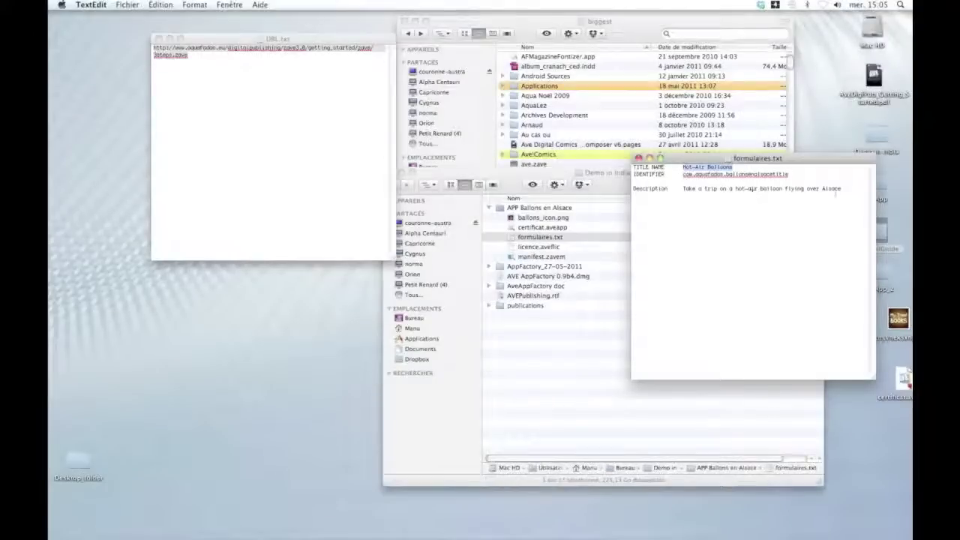
left_click_drag(841, 189, 683, 188)
key("super+c")
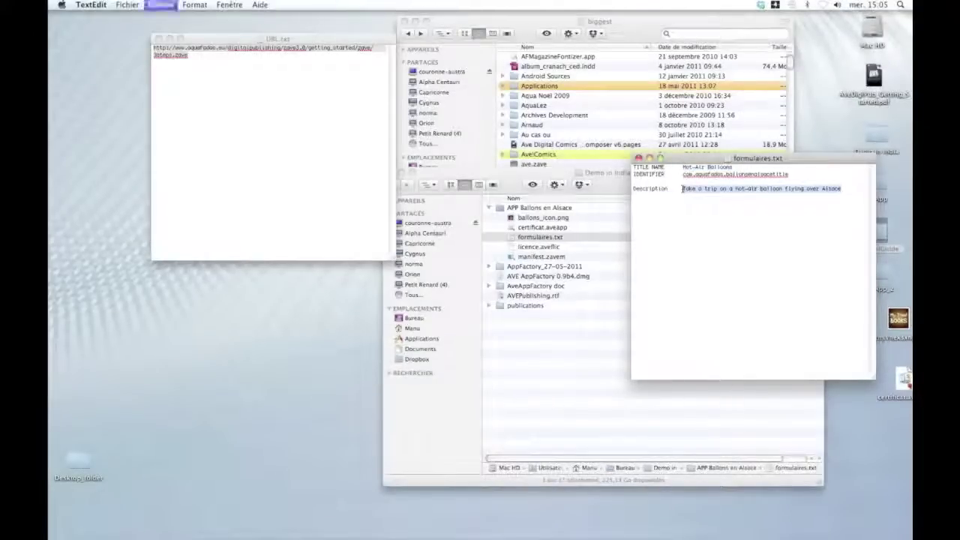
Step: Return to Safari and paste the copied hot-air balloon text as the publication's description
key("super+Tab")
key("super+Tab")
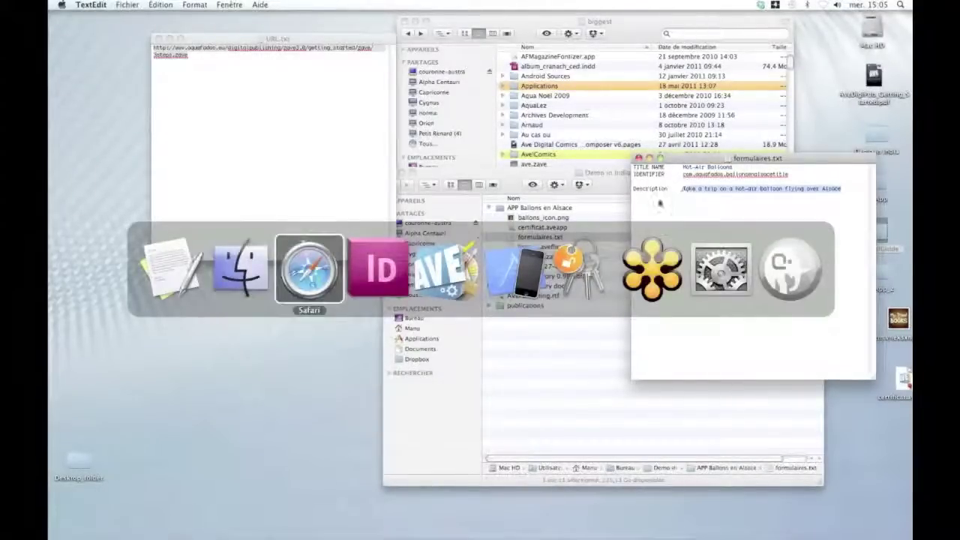
key("super+Tab")
left_click(261, 333)
key("super+v")
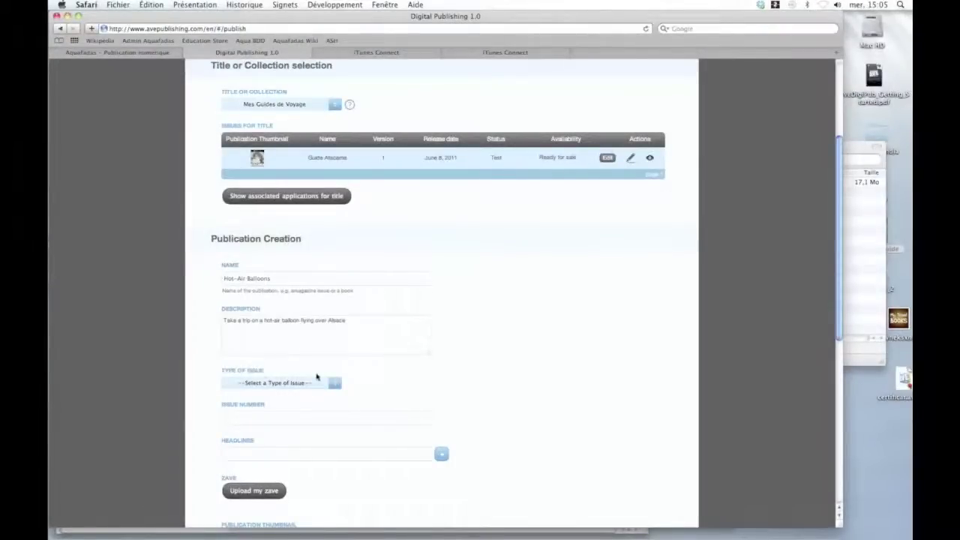
Step: Set the new publication's type of issue to Small Guide
scroll(332, 408, "down", 3)
left_click(335, 298)
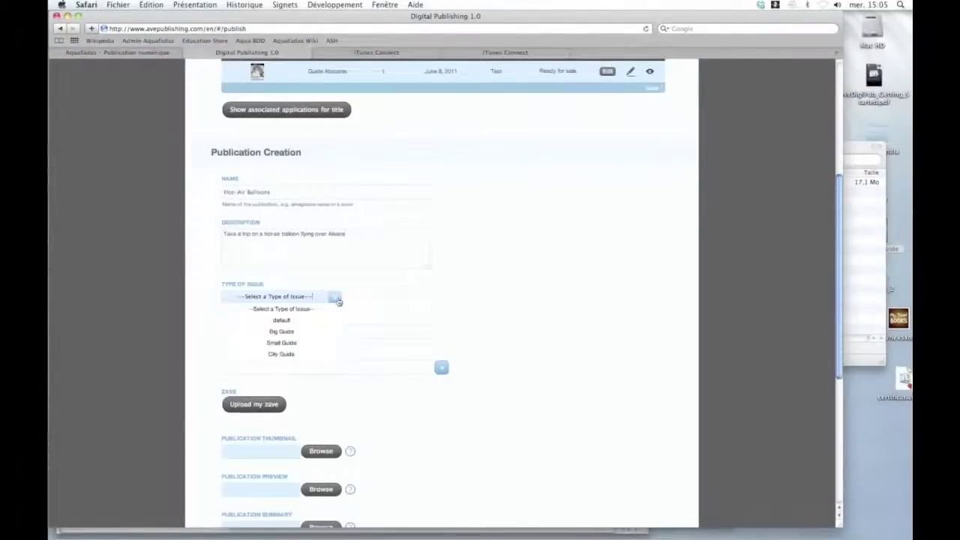
left_click(285, 343)
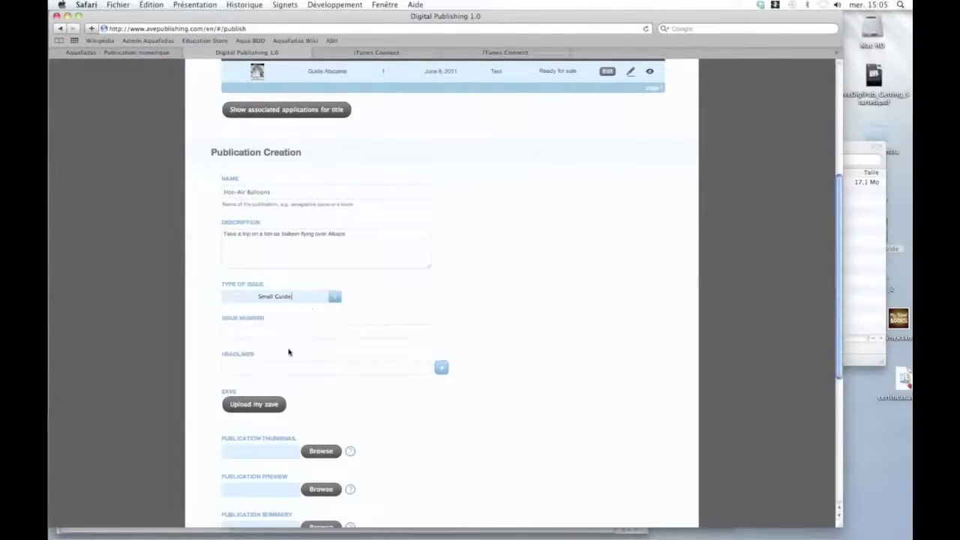
Step: Switch to Finder, collapse 3steps brochure and Atacama inside the publications folder, and open URL.rtf from the BallonsAlsace folder
scroll(322, 357, "down", 3)
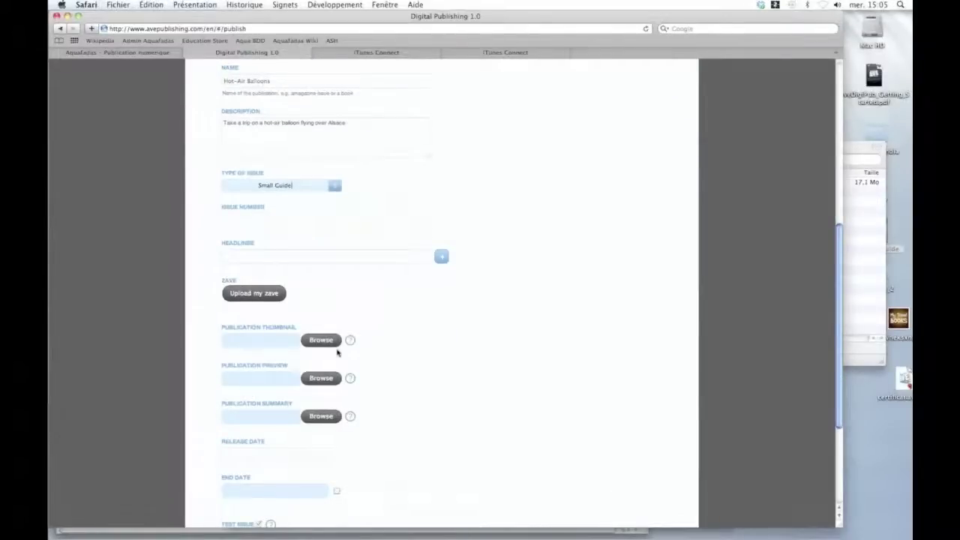
scroll(338, 353, "down", 3)
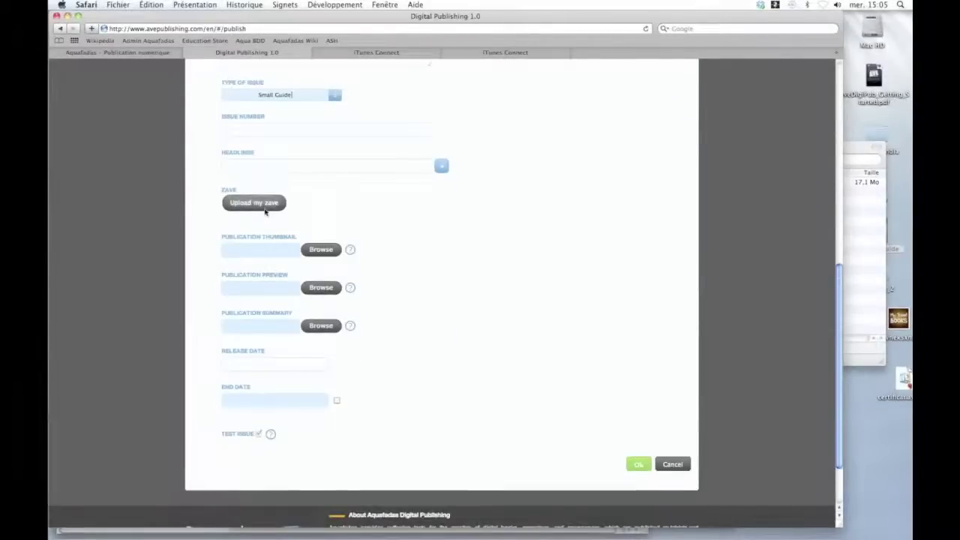
key("super+Tab")
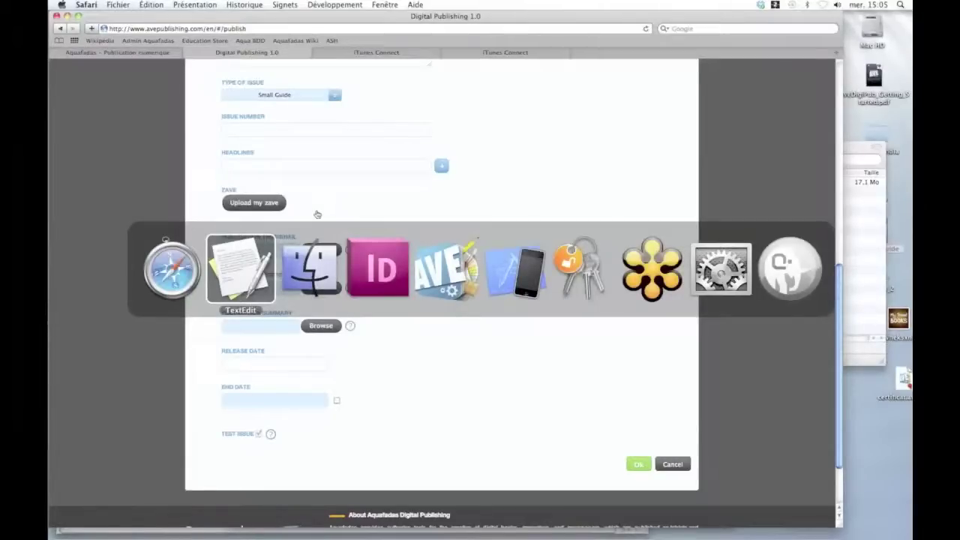
key("super+Tab")
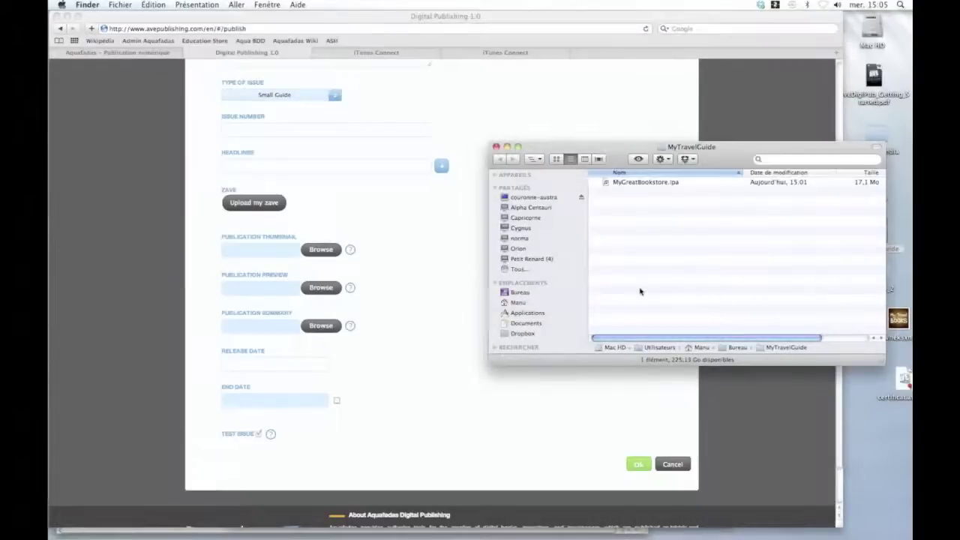
key("ctrl+Right")
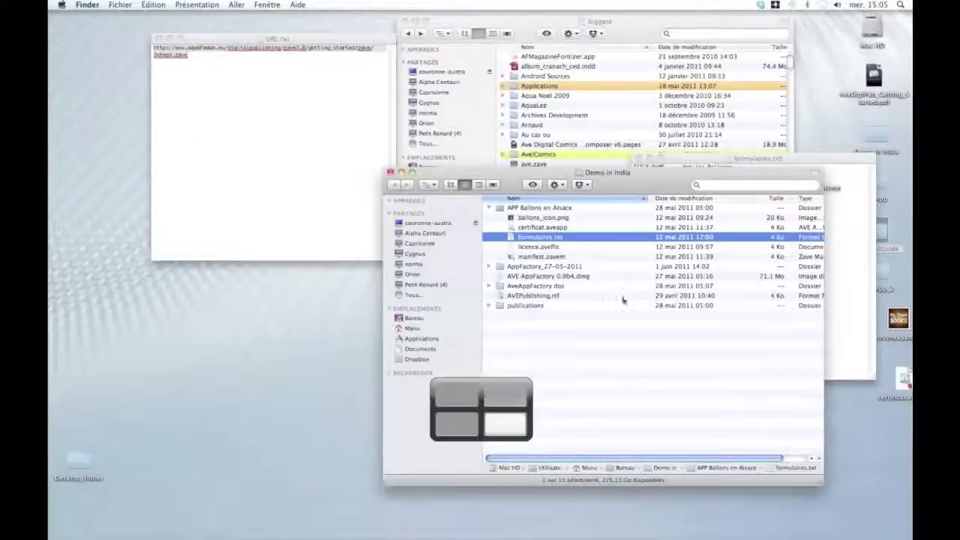
left_click(488, 306)
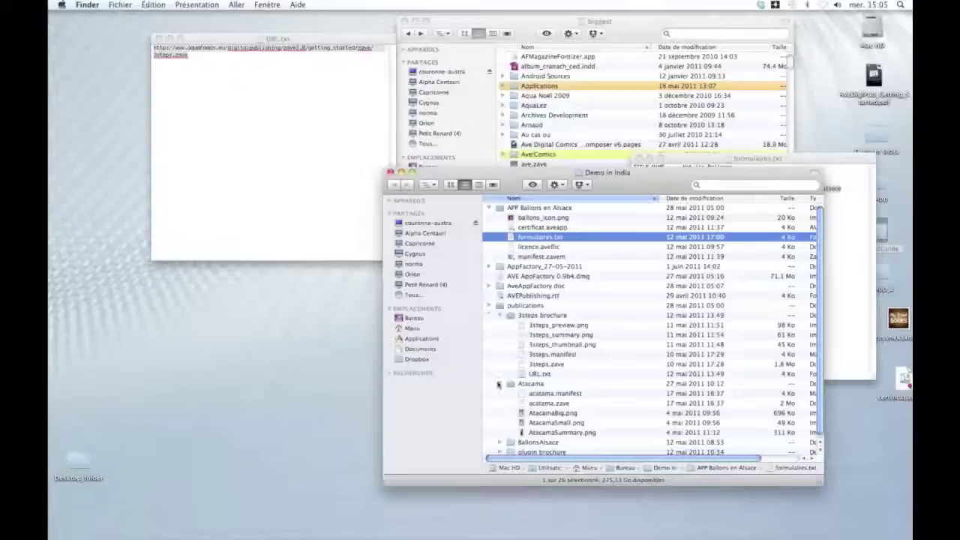
left_click(499, 315)
left_click(500, 325)
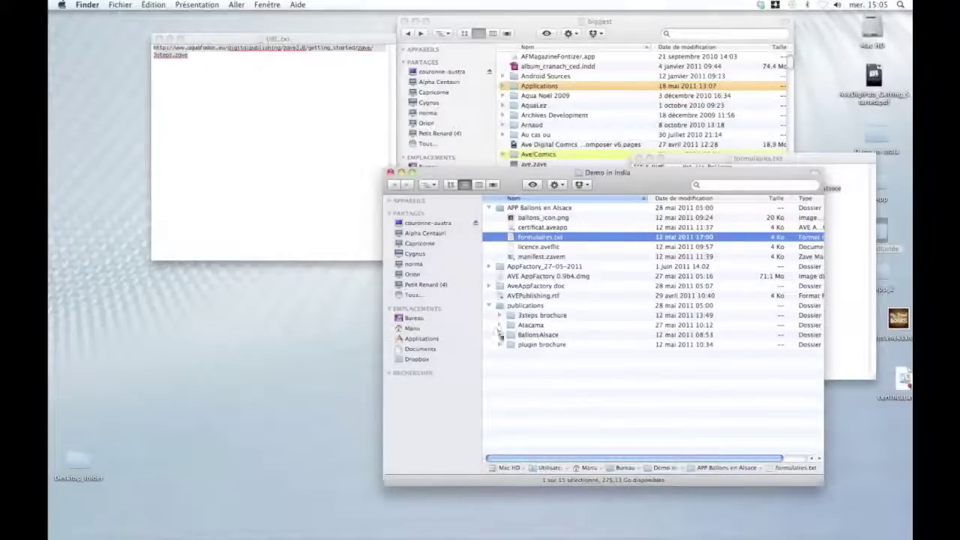
left_click(500, 335)
double_click(538, 383)
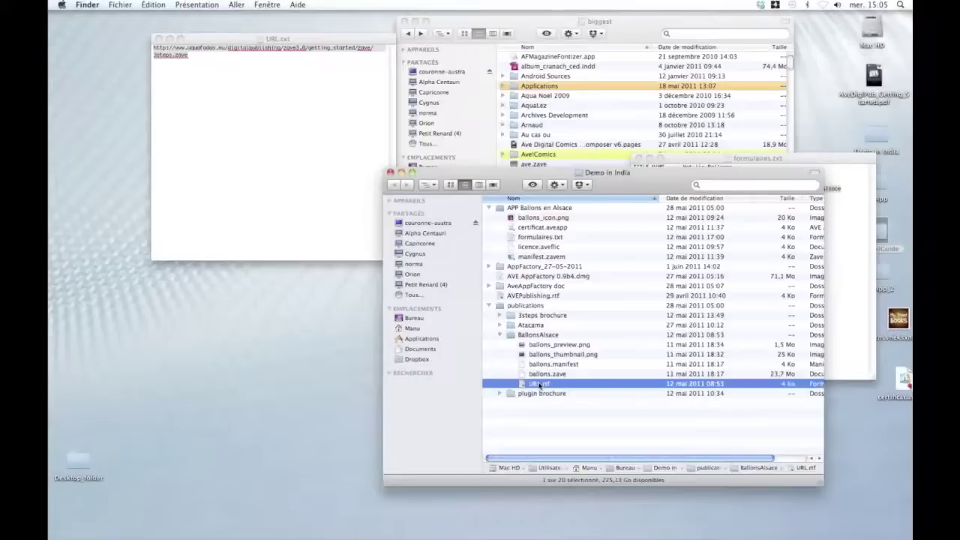
Step: Copy the BallonsAlsace zave address from URL.rtf and paste it as the source URL of the publication's zave upload in Safari
left_click_drag(384, 110, 175, 100)
key("super+c")
key("super+Tab")
key("super+Tab")
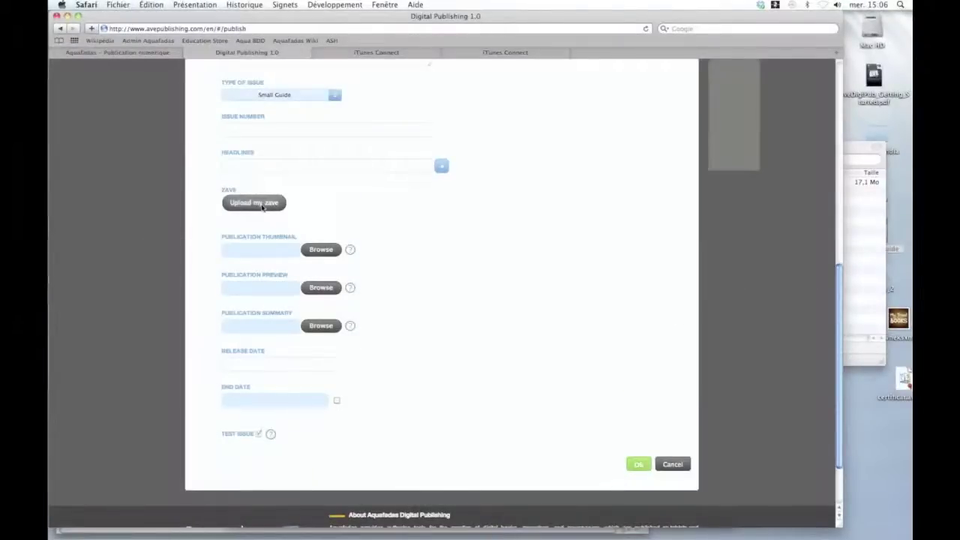
left_click(262, 208)
left_click(467, 281)
key("super+v")
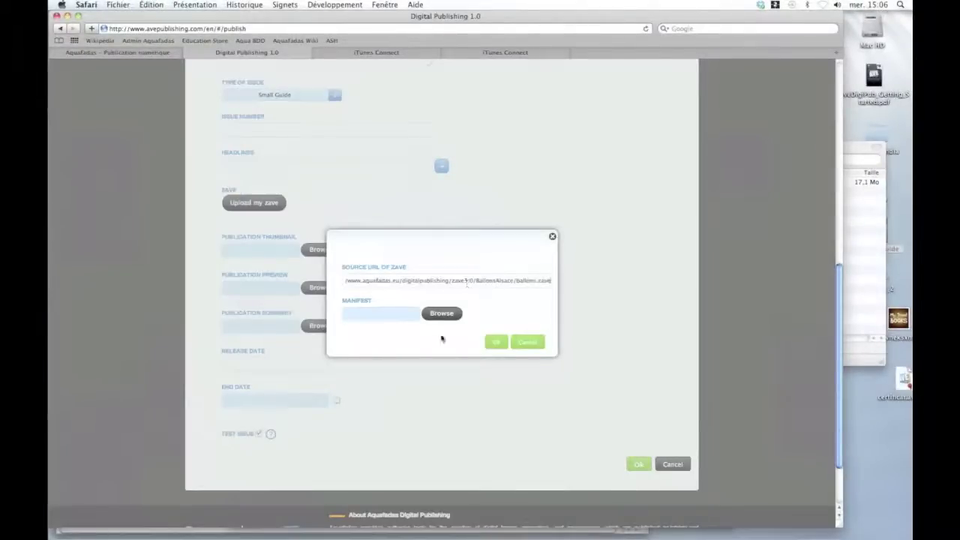
Step: Choose ballons.manifest from the publications/BallonsAlsace folder as the manifest for the zave upload
left_click(443, 314)
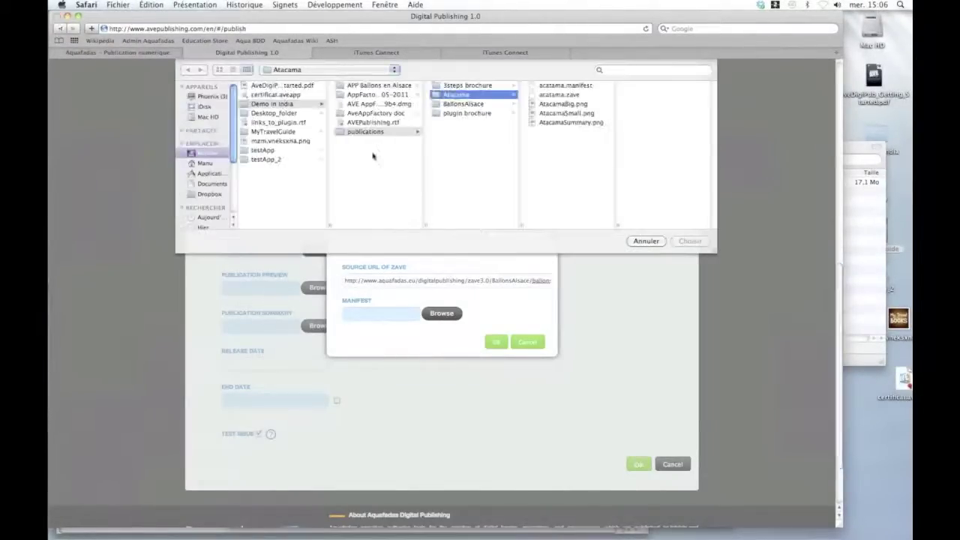
left_click(464, 105)
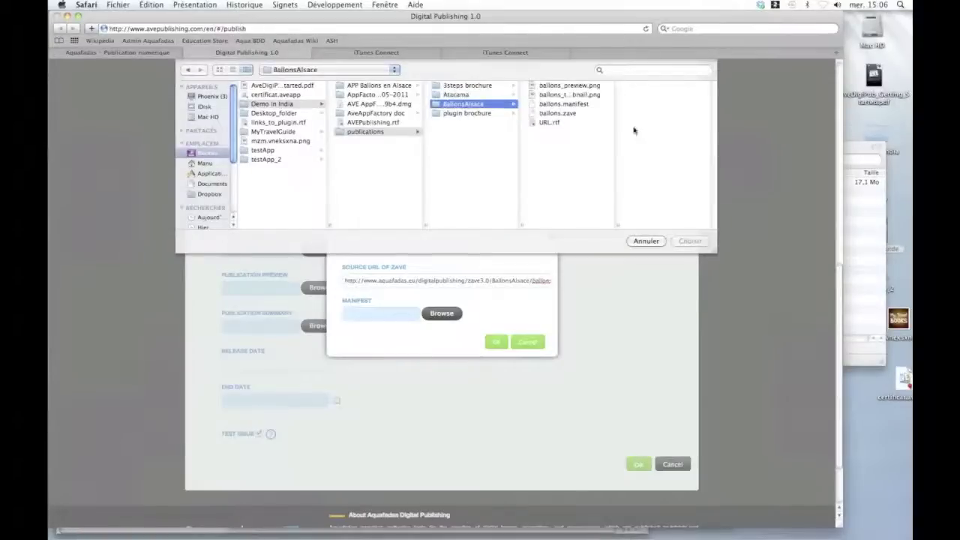
left_click(570, 105)
left_click(688, 241)
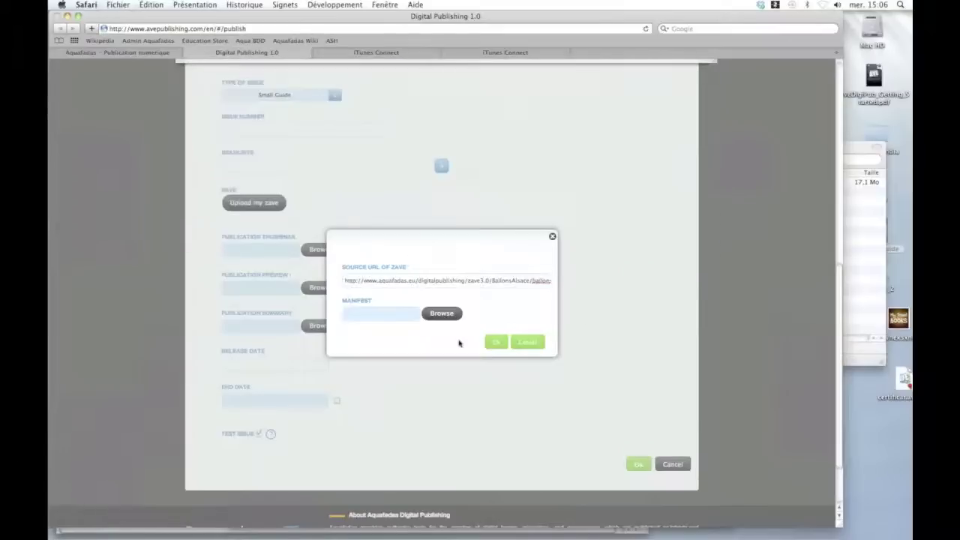
Step: Confirm the zave upload with its manifest and choose ballons_thumbnail.png from BallonsAlsace as the publication thumbnail
left_click(357, 334)
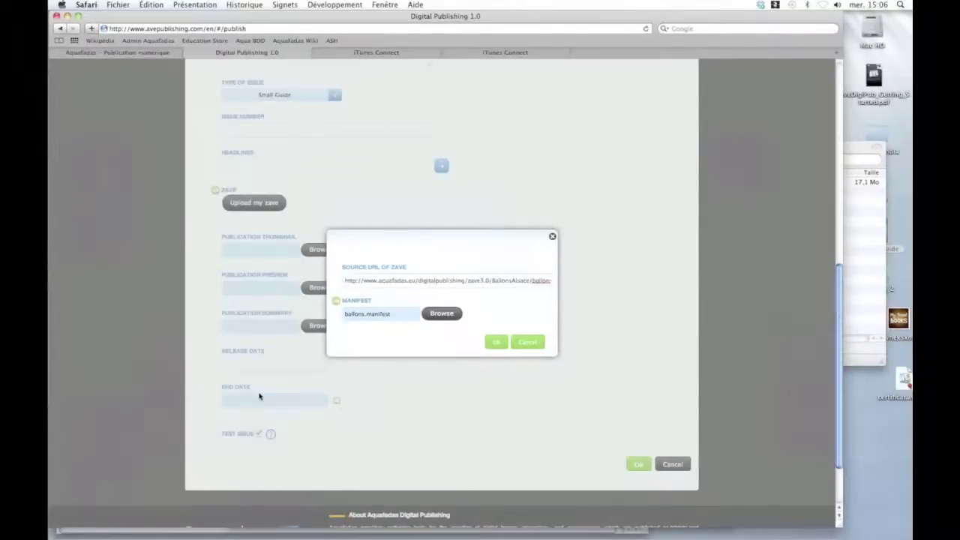
left_click(496, 343)
left_click(322, 250)
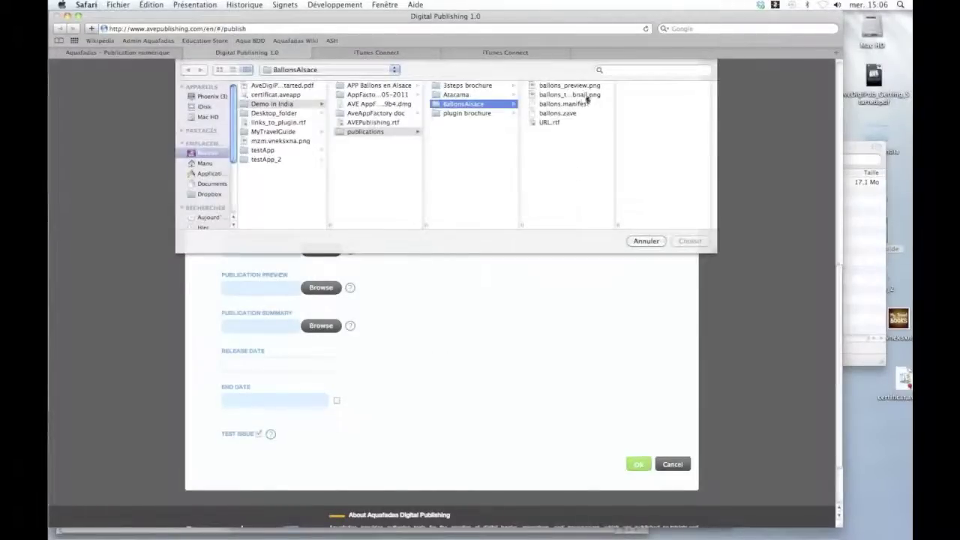
left_click(582, 95)
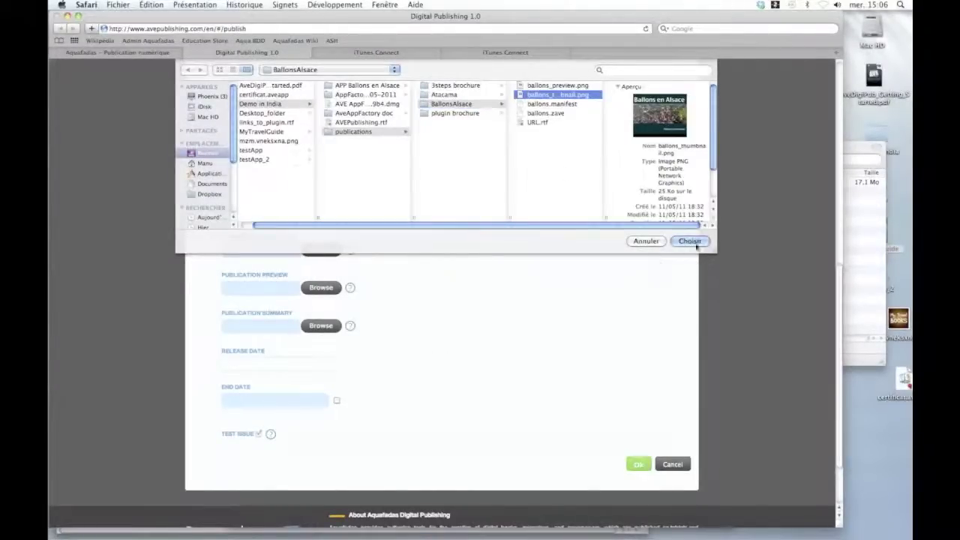
left_click(694, 244)
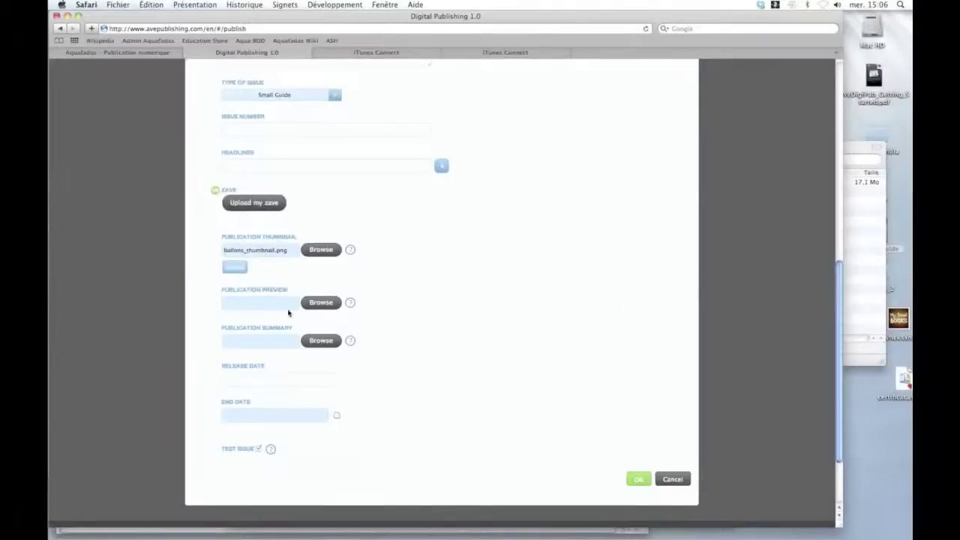
Step: Choose ballons_preview.png from the BallonsAlsace folder as the publication preview
left_click(321, 288)
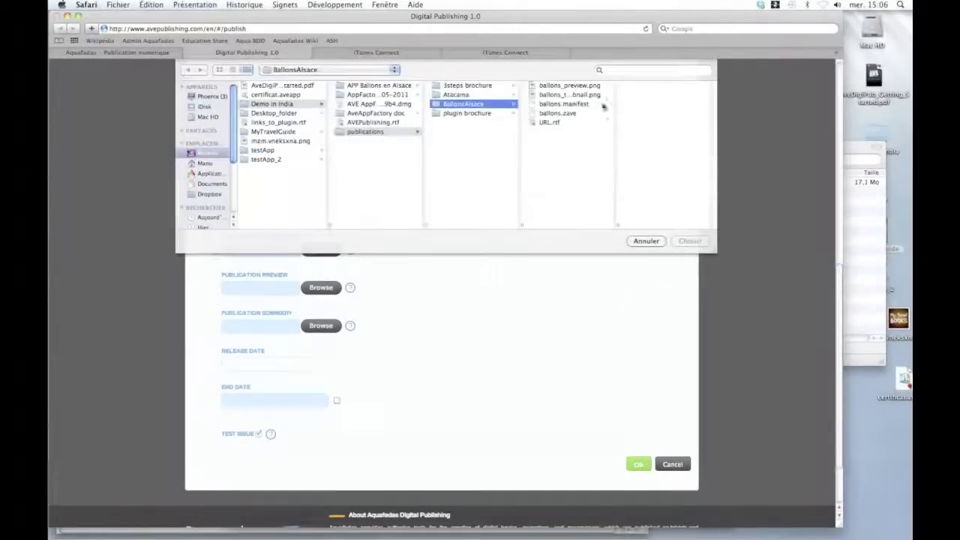
left_click(570, 86)
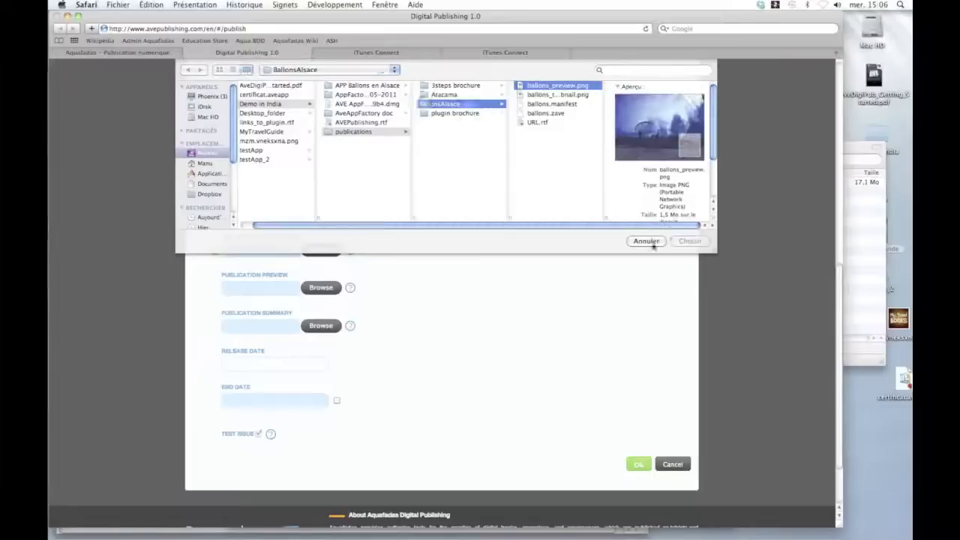
left_click(689, 241)
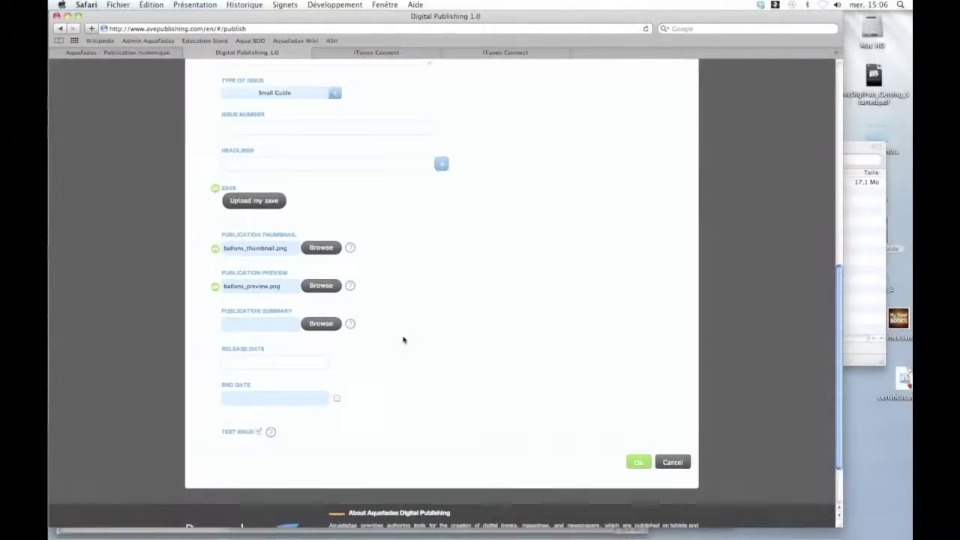
Step: Set the release date to 06/08/2011 and submit the new issue
scroll(408, 341, "down", 2)
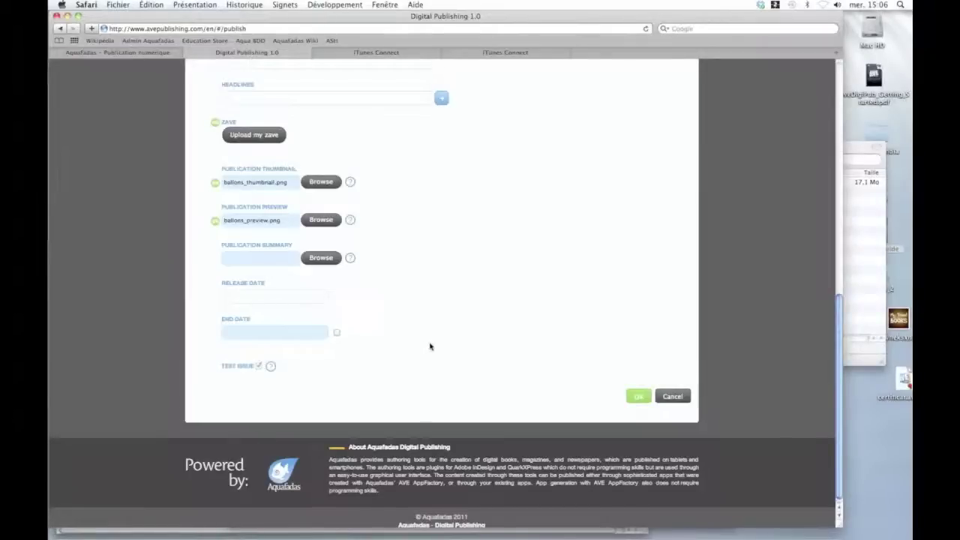
left_click(288, 298)
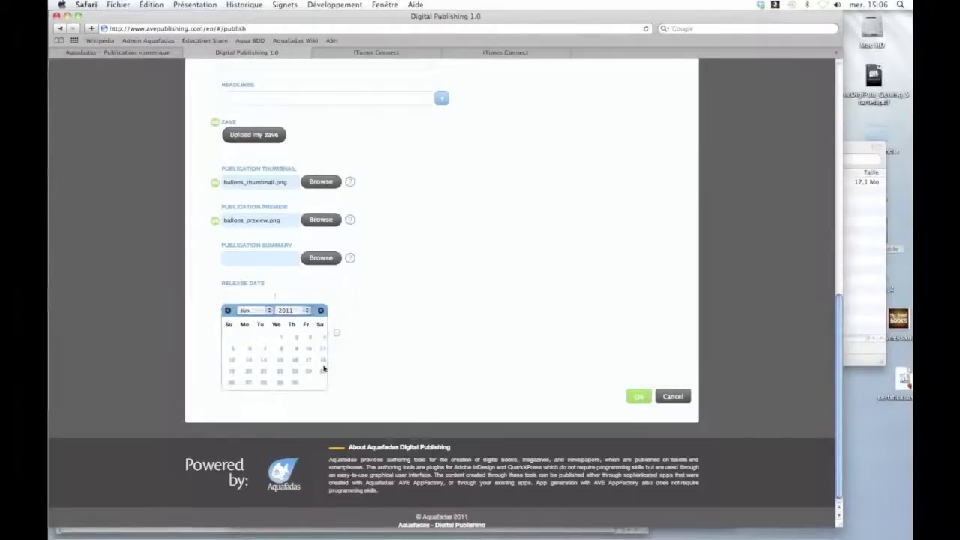
left_click(281, 350)
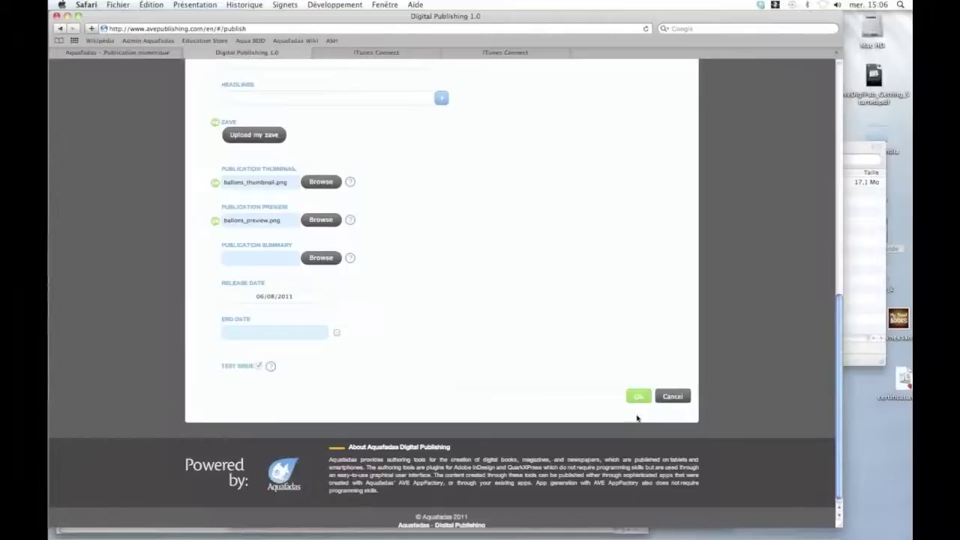
left_click(638, 404)
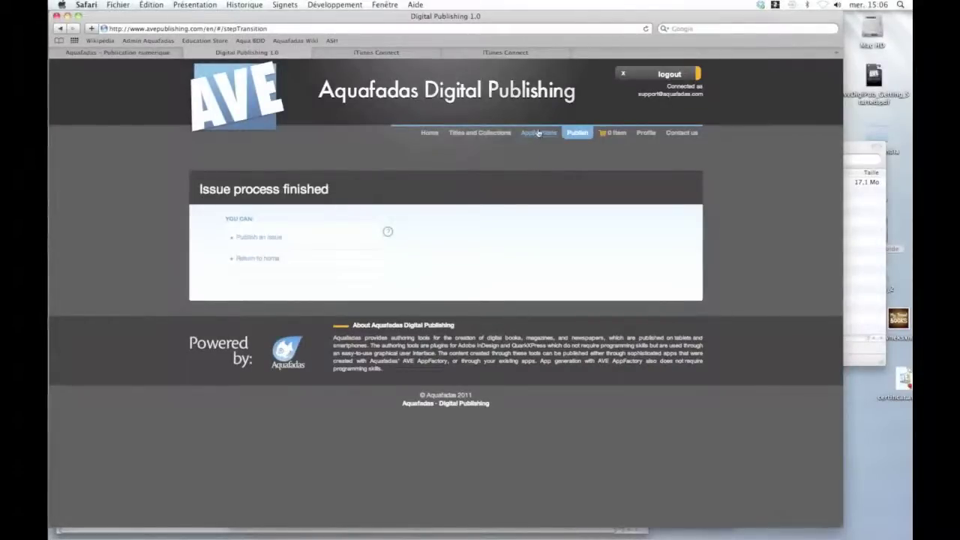
Step: Open the Mes Guides de Voyage application specification and examine its list of associated products
left_click(538, 133)
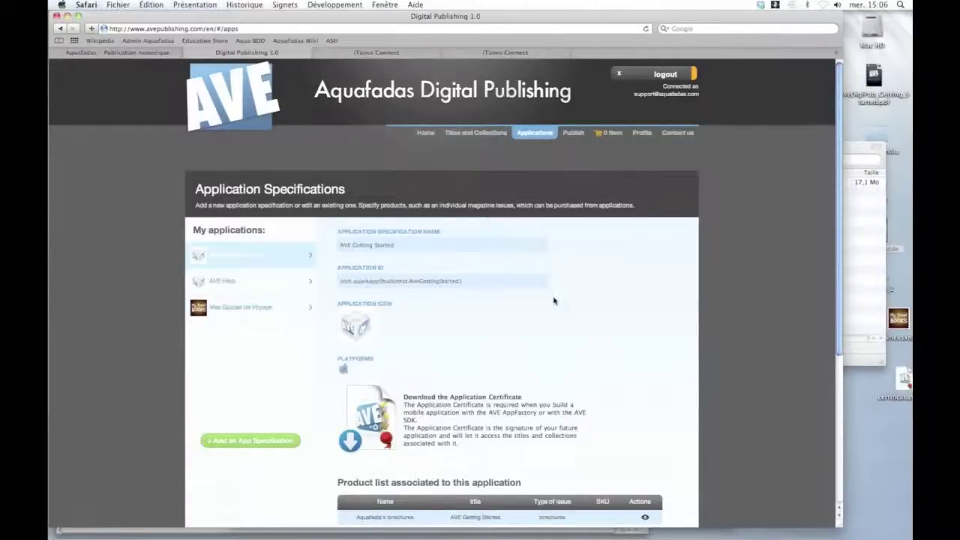
scroll(553, 300, "down", 3)
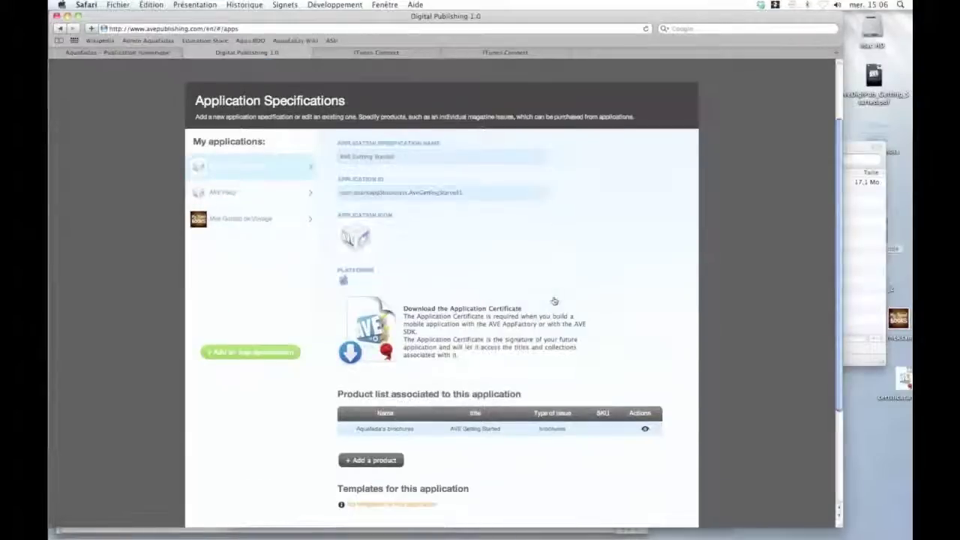
scroll(553, 301, "down", 2)
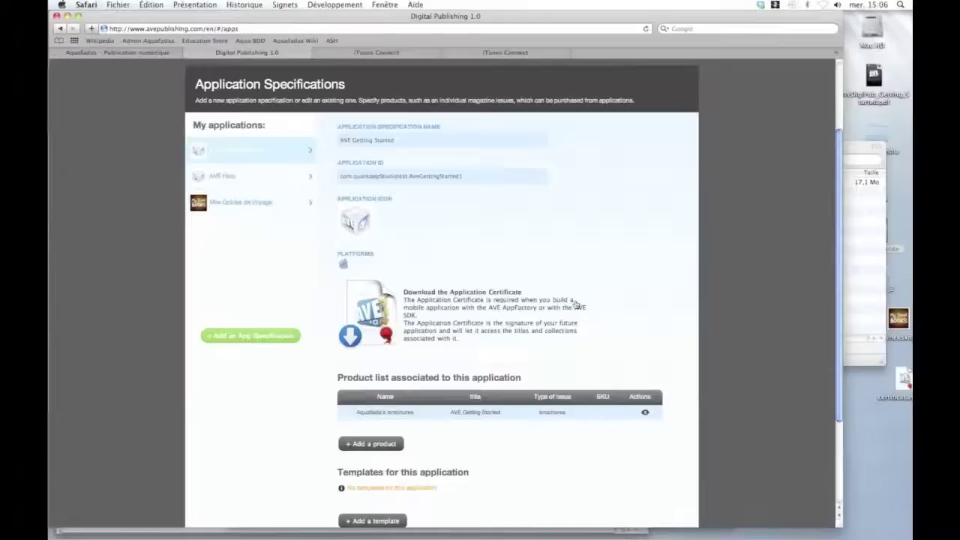
left_click(240, 203)
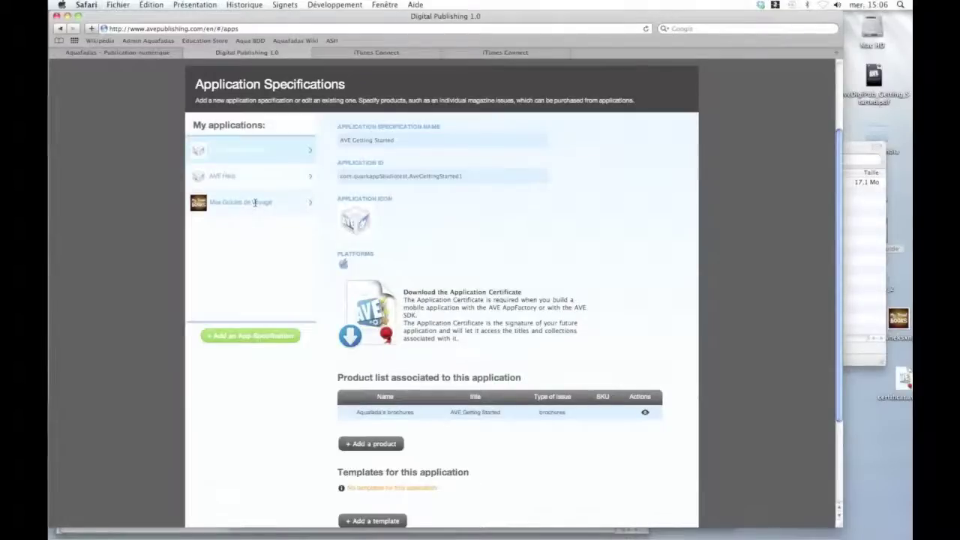
scroll(499, 325, "down", 5)
scroll(499, 324, "up", 5)
scroll(499, 325, "down", 2)
scroll(525, 225, "up", 5)
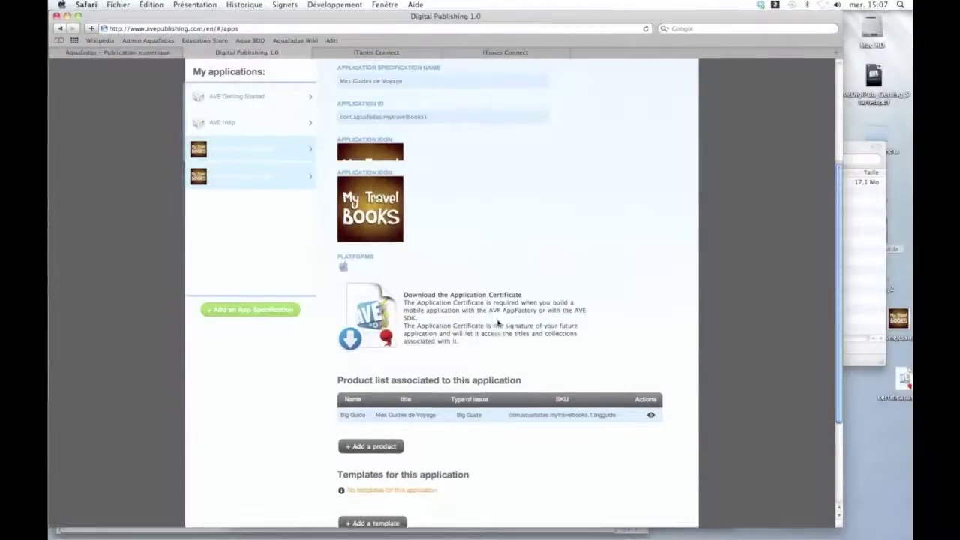
Step: Select the Mes Guides de Voyage title for publishing and open its Hot-Air Balloons issue to check the type of issue
left_click(573, 103)
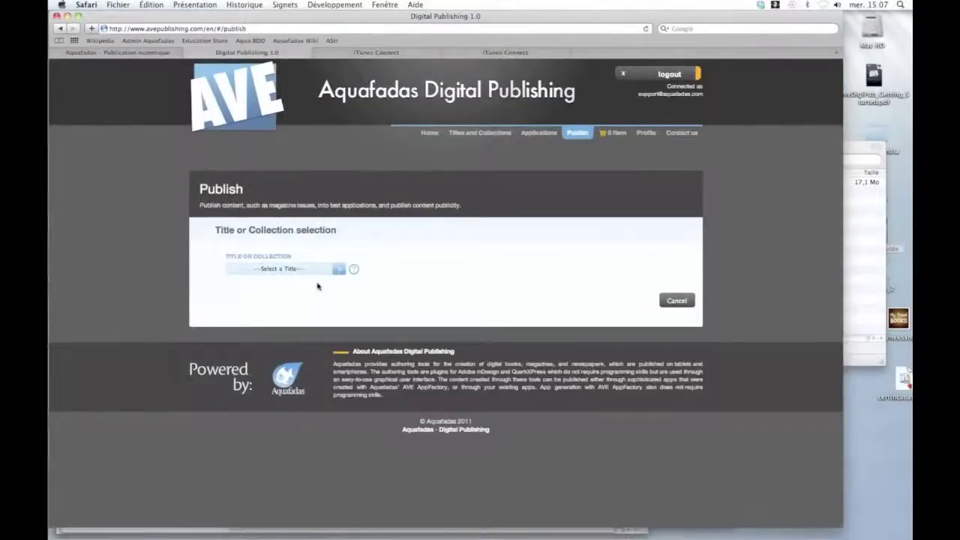
left_click(337, 271)
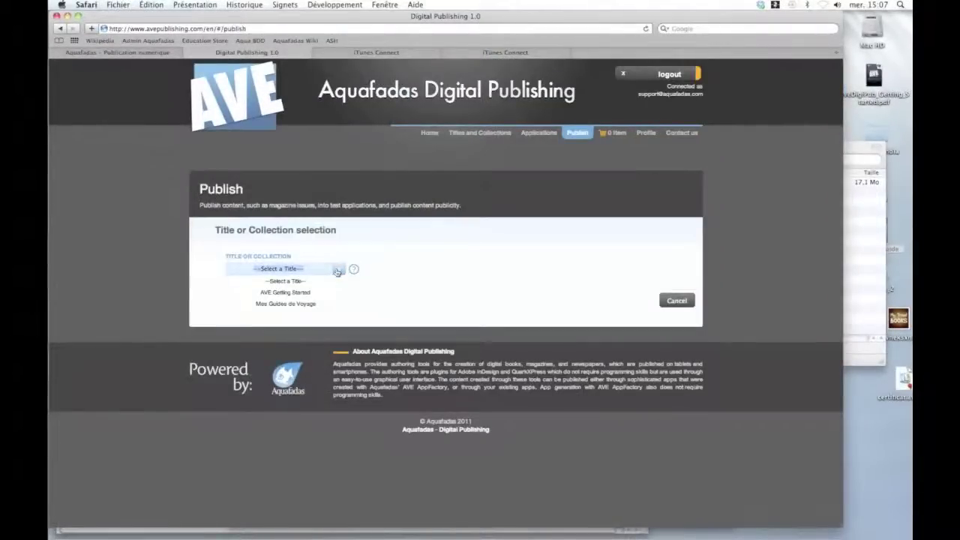
left_click(315, 303)
scroll(388, 324, "down", 3)
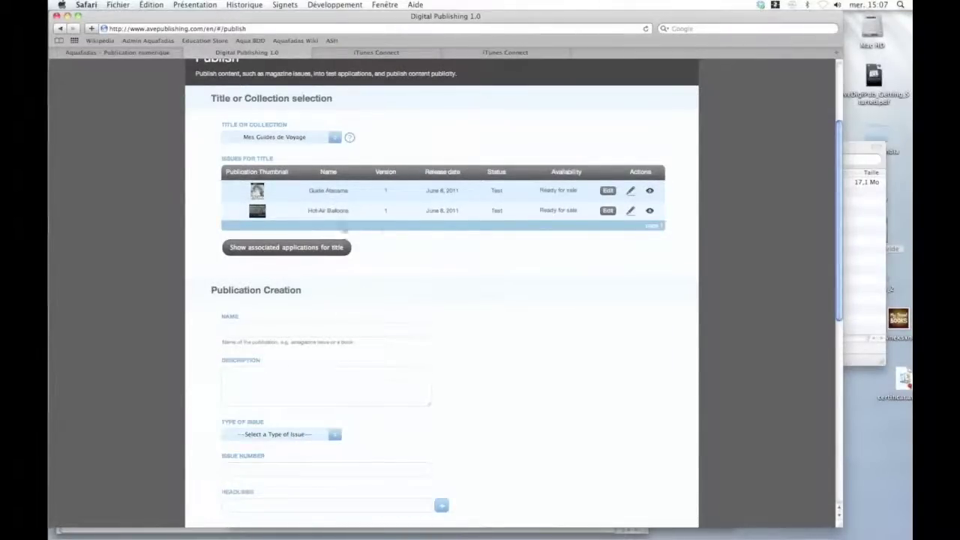
left_click(631, 212)
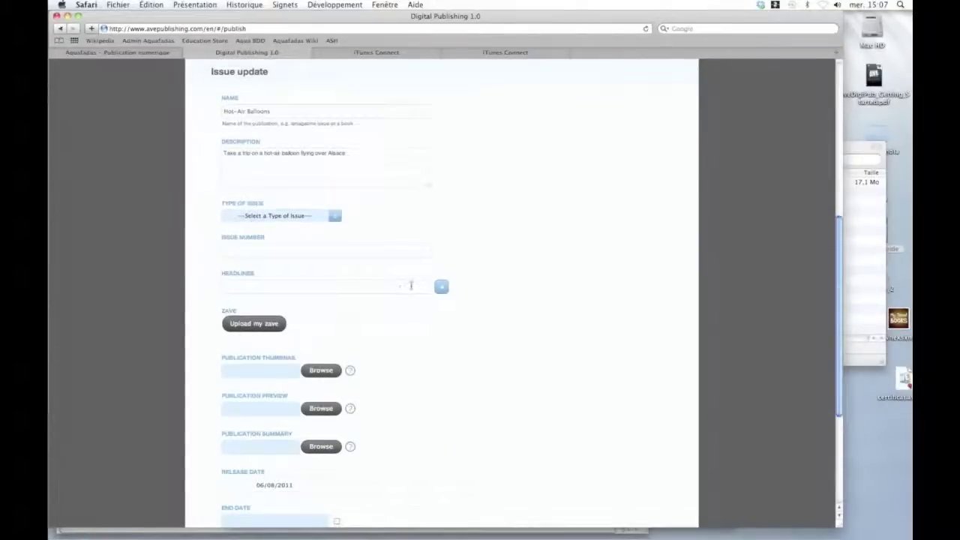
left_click(335, 217)
left_click(511, 217)
scroll(517, 187, "up", 5)
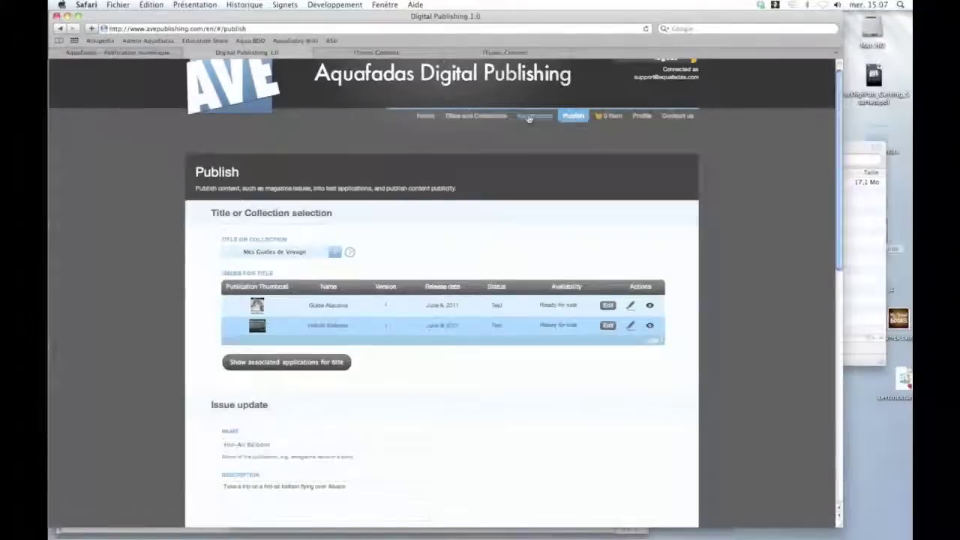
Step: Start a new product for the Mes Guides de Voyage application and select Mes Guides de Voyage as its title
left_click(531, 116)
left_click(258, 308)
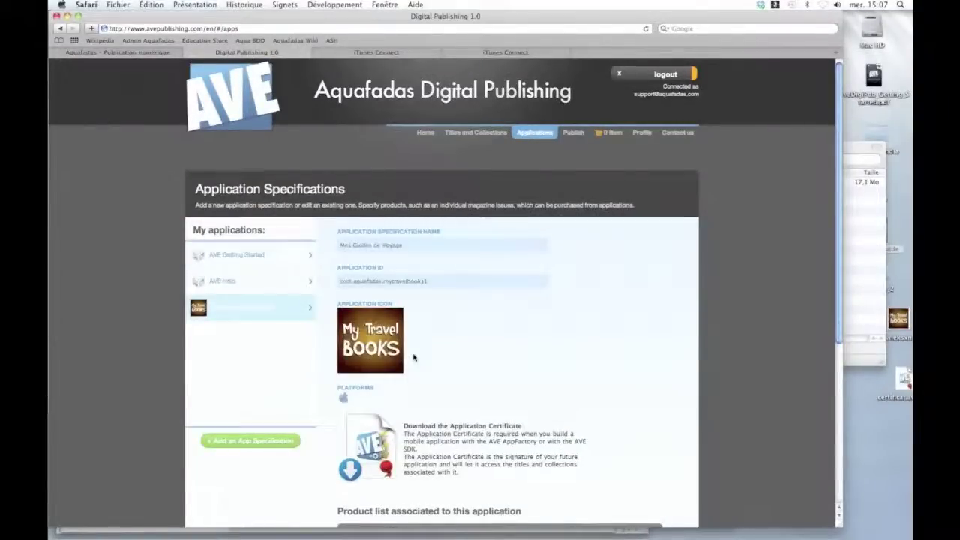
scroll(413, 358, "down", 5)
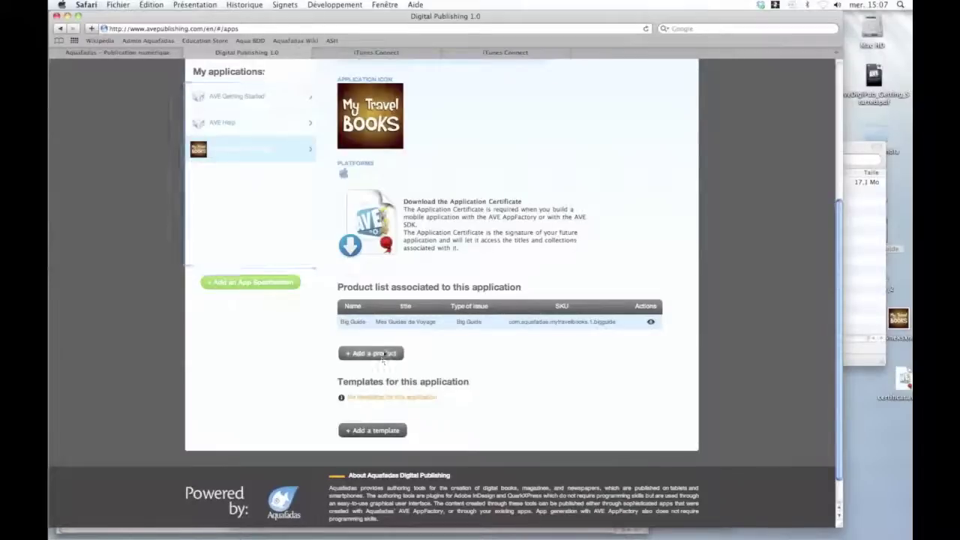
left_click(382, 354)
left_click(340, 258)
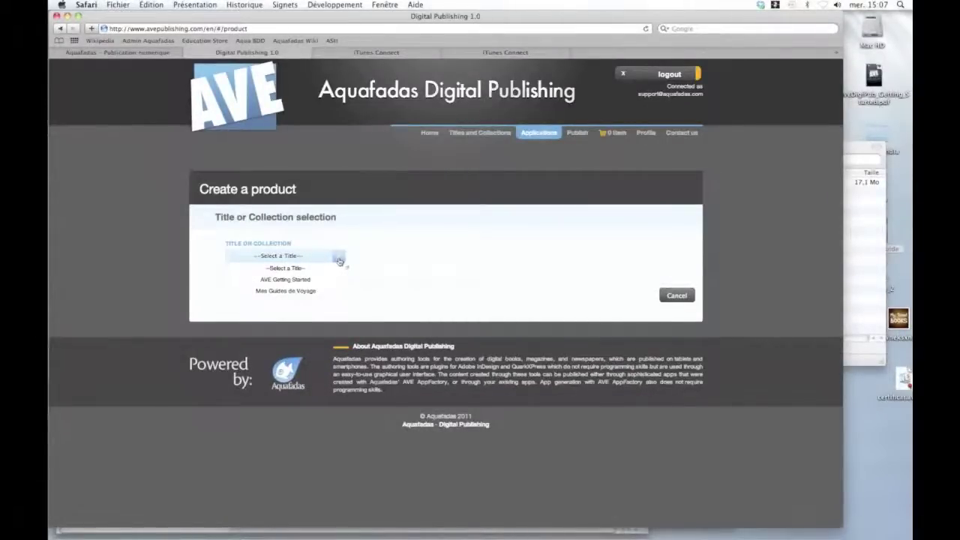
left_click(311, 291)
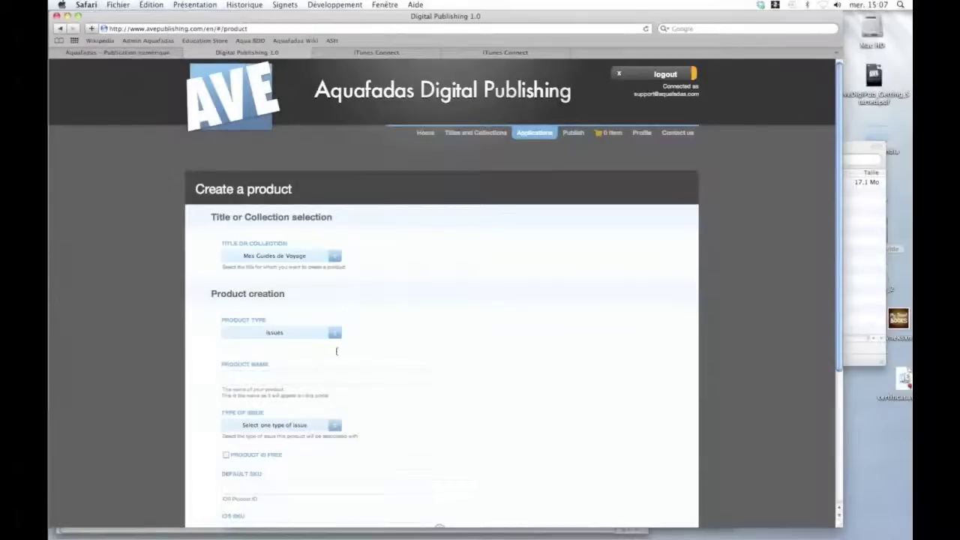
Step: Keep Issues as the product type and enter a product name starting with "Small Gu"
scroll(345, 354, "down", 3)
left_click(337, 238)
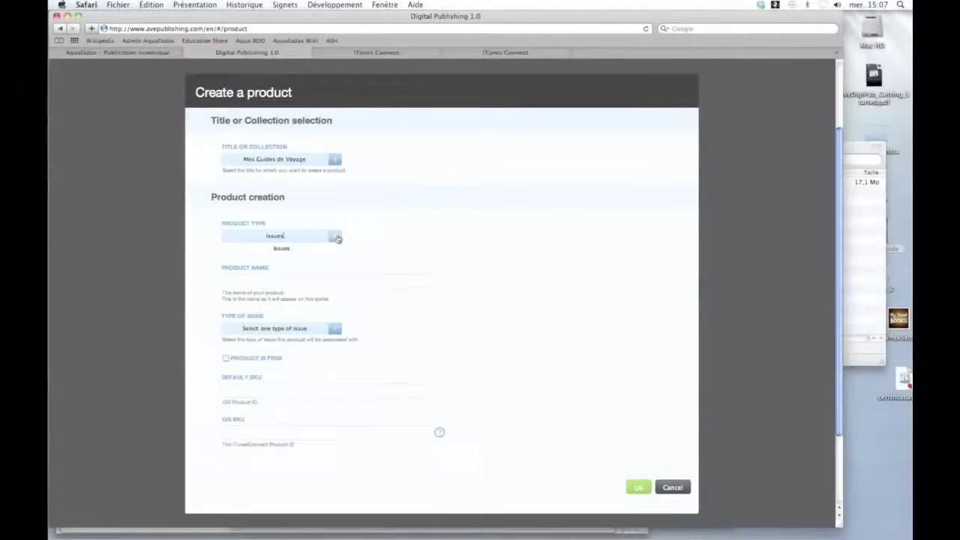
left_click(304, 295)
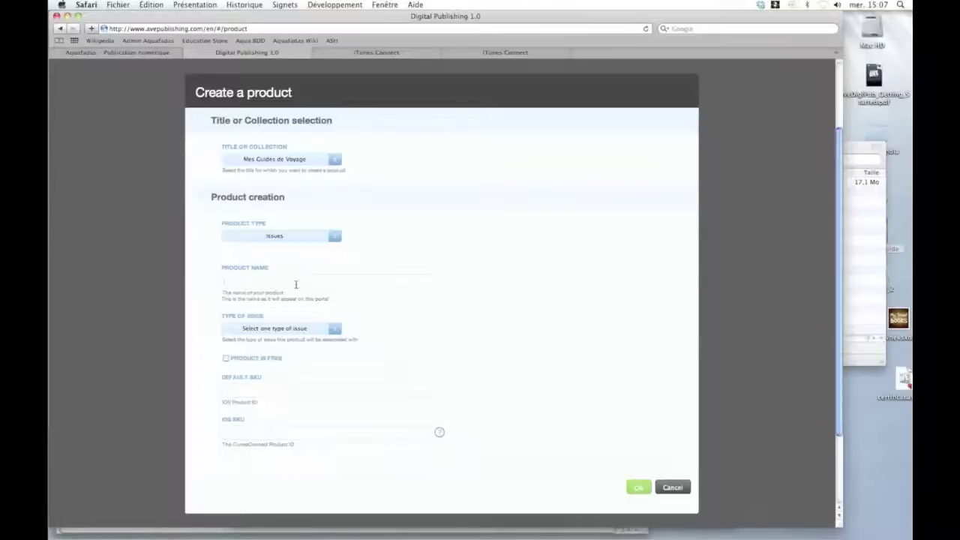
left_click(295, 285)
type("Small Gu")
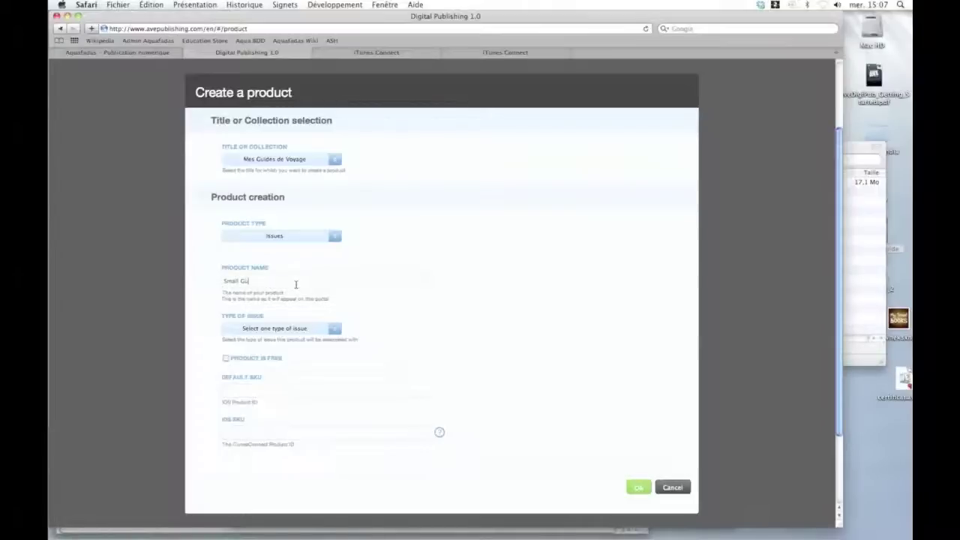